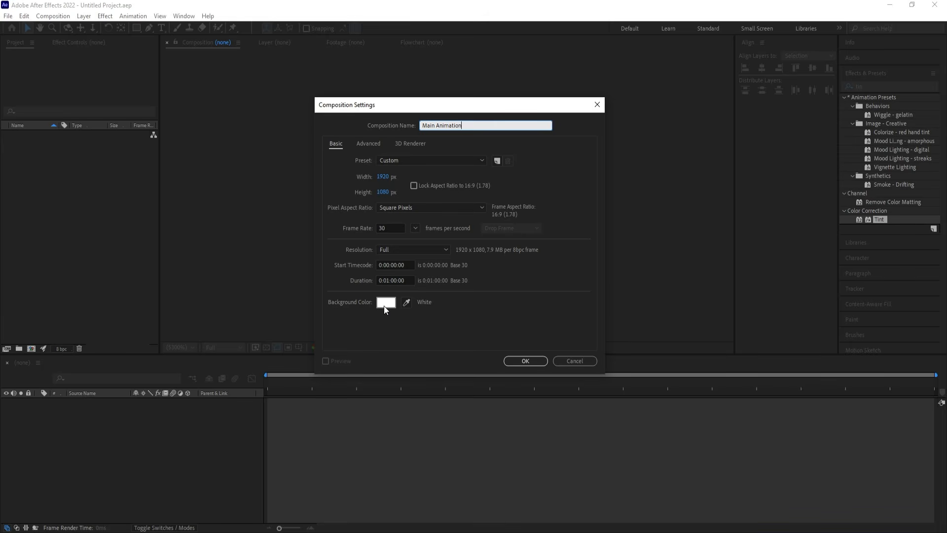
# - Create the 1920 x 1080 composition Main Animation and turn on its title/action safe guides
pyautogui.click(531, 360)
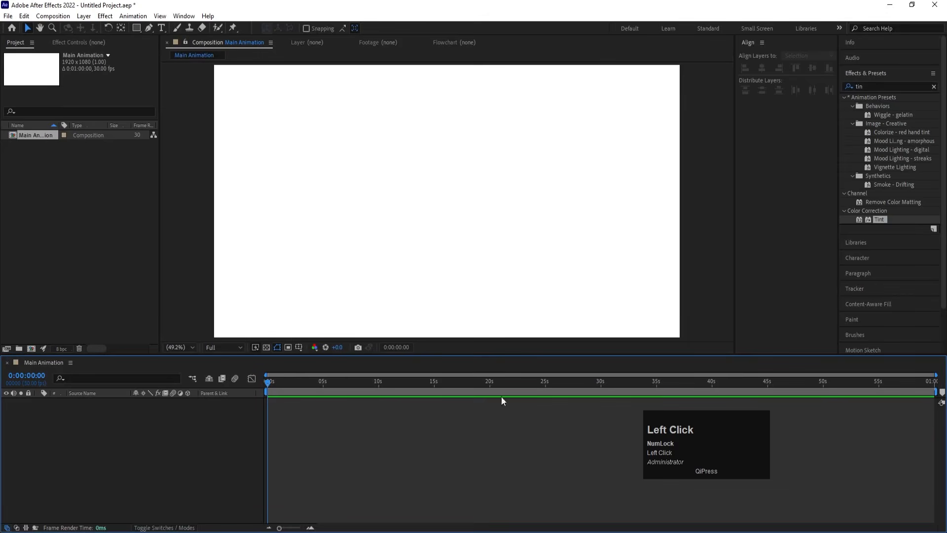
pyautogui.click(287, 347)
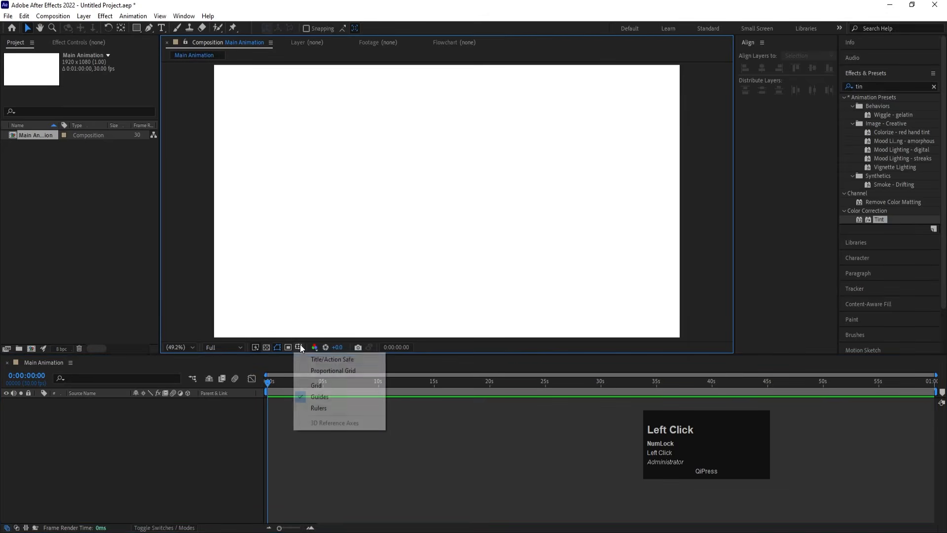
pyautogui.click(331, 364)
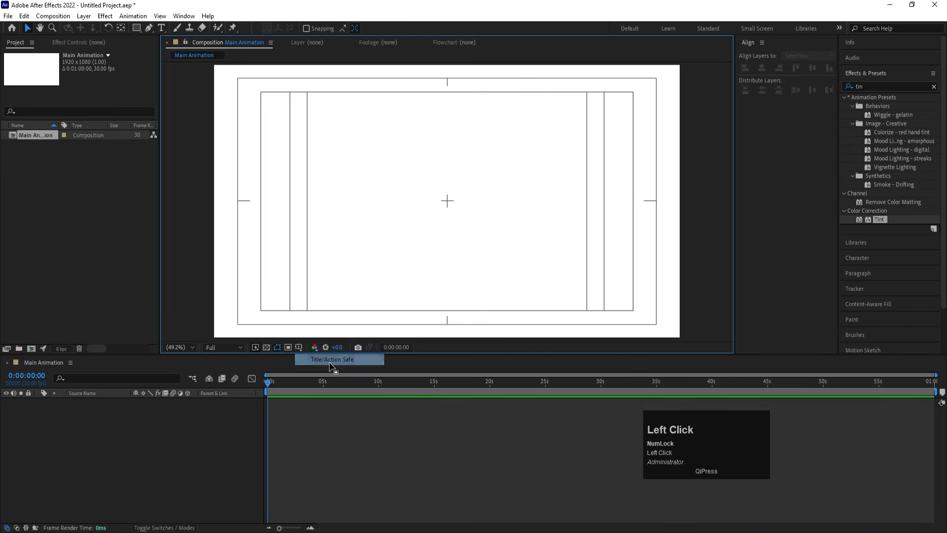
# - Add a text layer reading "Move" near the middle of the composition in the Outfit Bold font
pyautogui.click(162, 28)
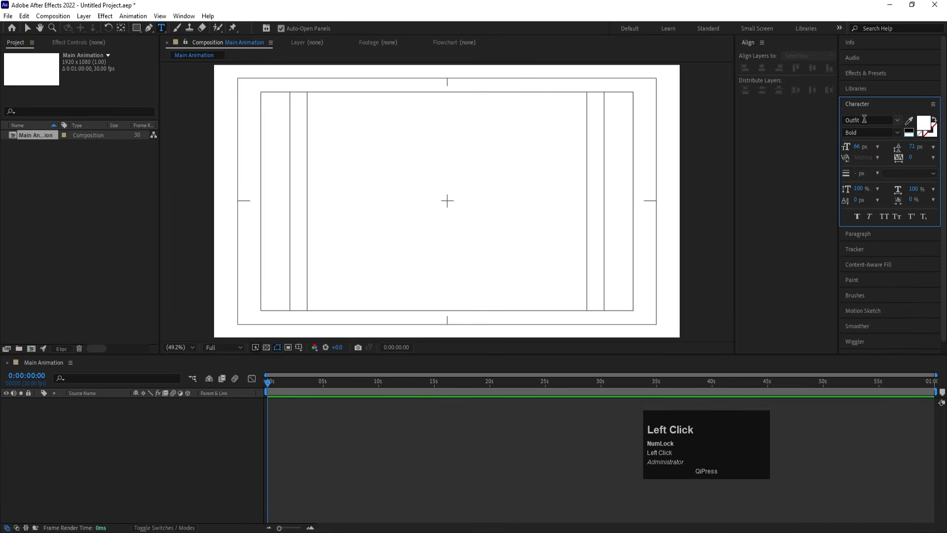
pyautogui.click(865, 119)
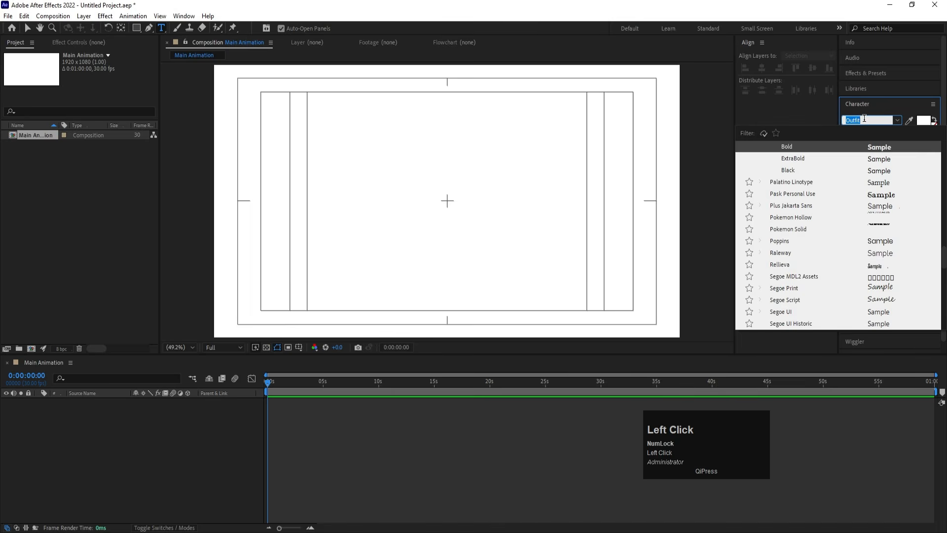
pyautogui.scroll(3, 875, 165)
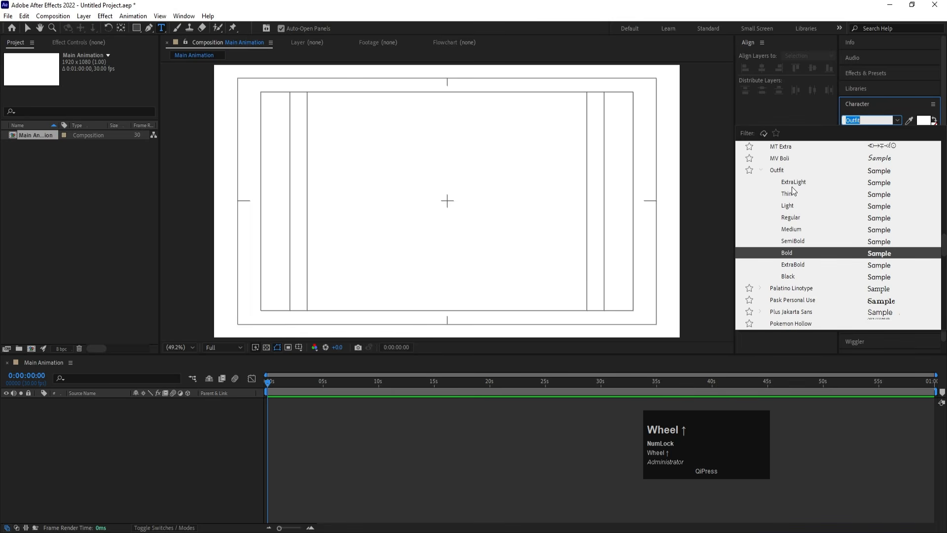
pyautogui.click(806, 257)
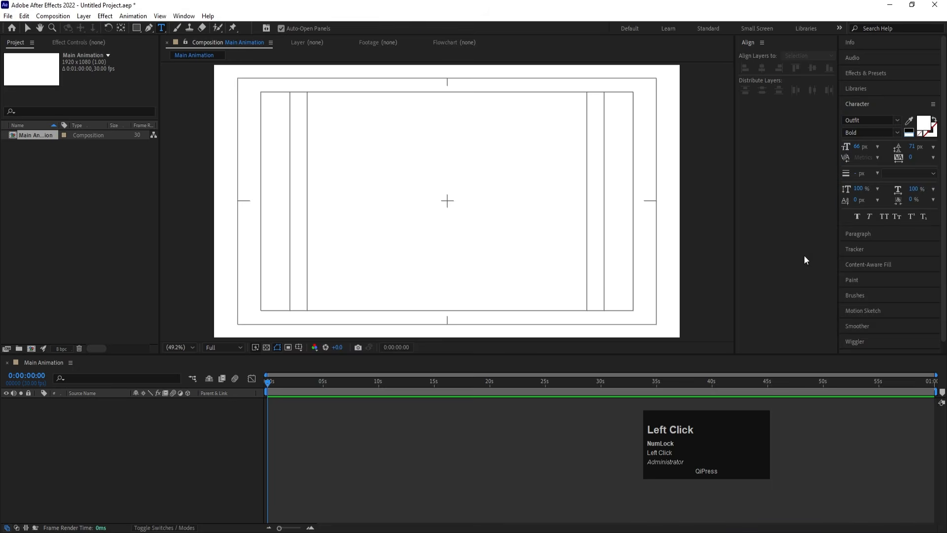
pyautogui.click(422, 220)
pyautogui.write('Mo')
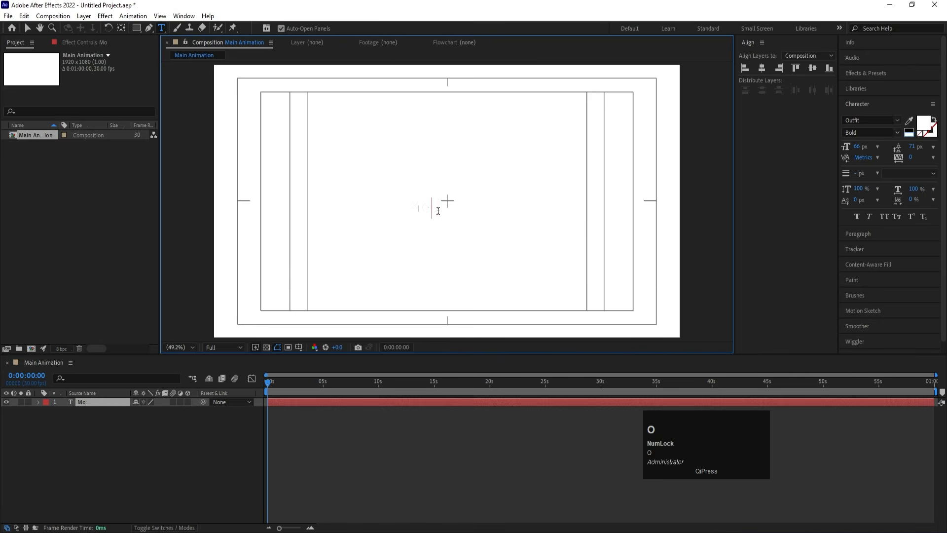
pyautogui.write('tve')
pyautogui.hotkey('ctrl', 'a')
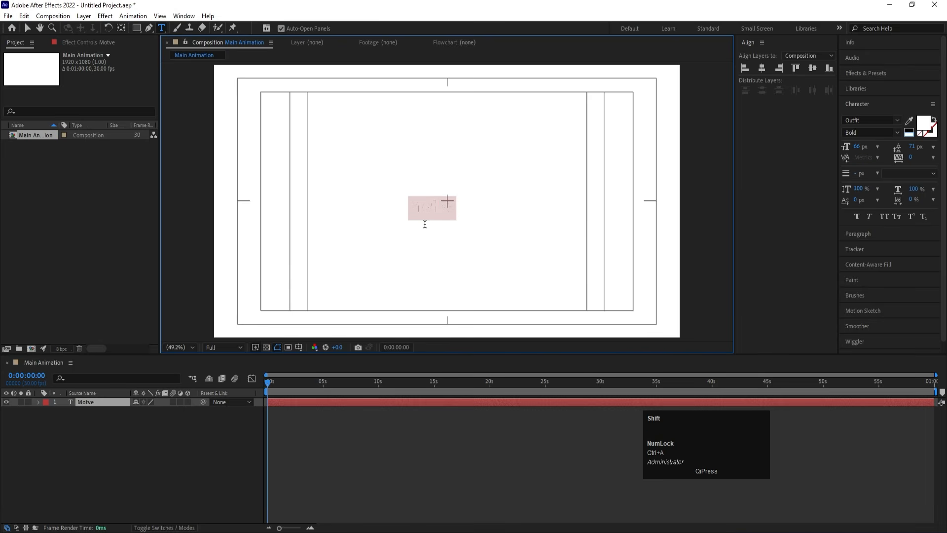
pyautogui.write('Mo')
# - Format the whole Move text with black fill, 263 px size, all caps and -47 tracking
pyautogui.hotkey('ctrl', 'a')
pyautogui.click(909, 132)
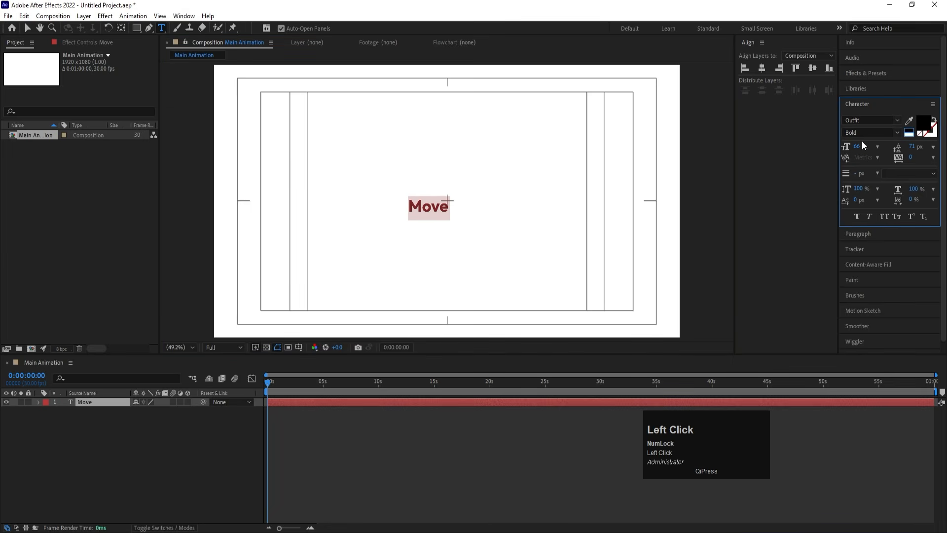
pyautogui.moveTo(863, 142); pyautogui.dragTo(935, 120)
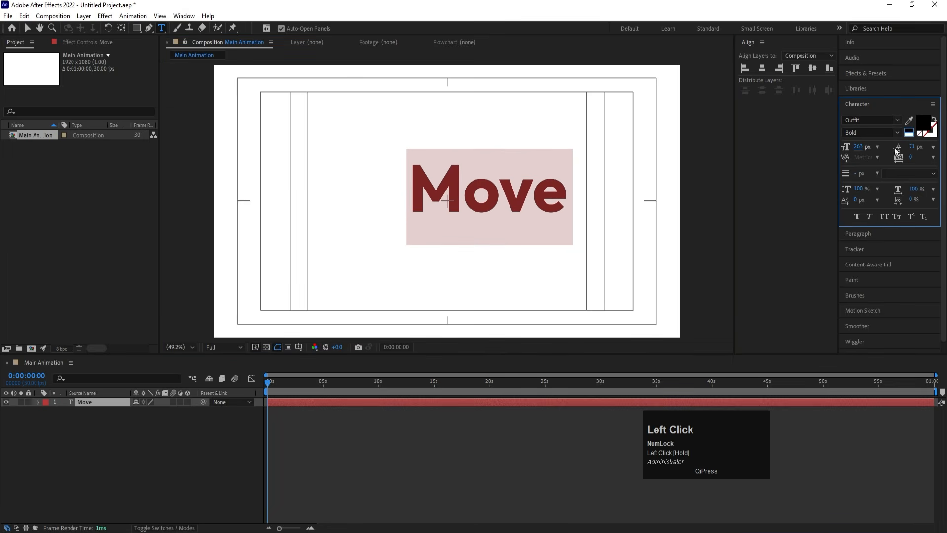
pyautogui.click(887, 213)
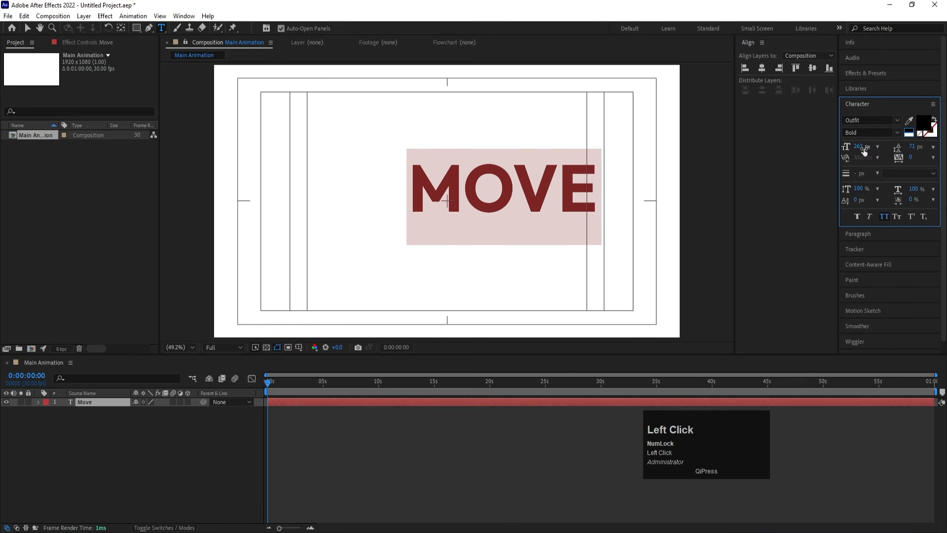
pyautogui.moveTo(911, 157); pyautogui.dragTo(882, 155)
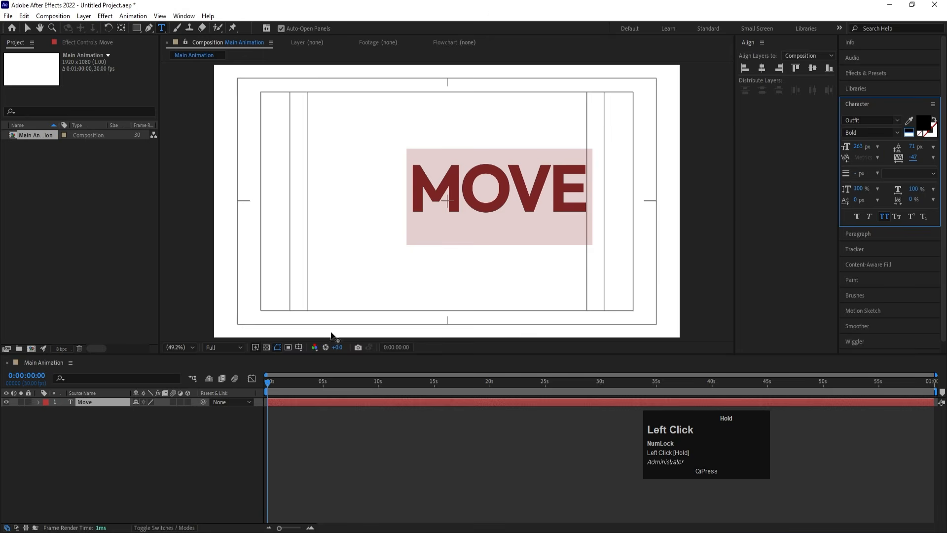
pyautogui.click(48, 459)
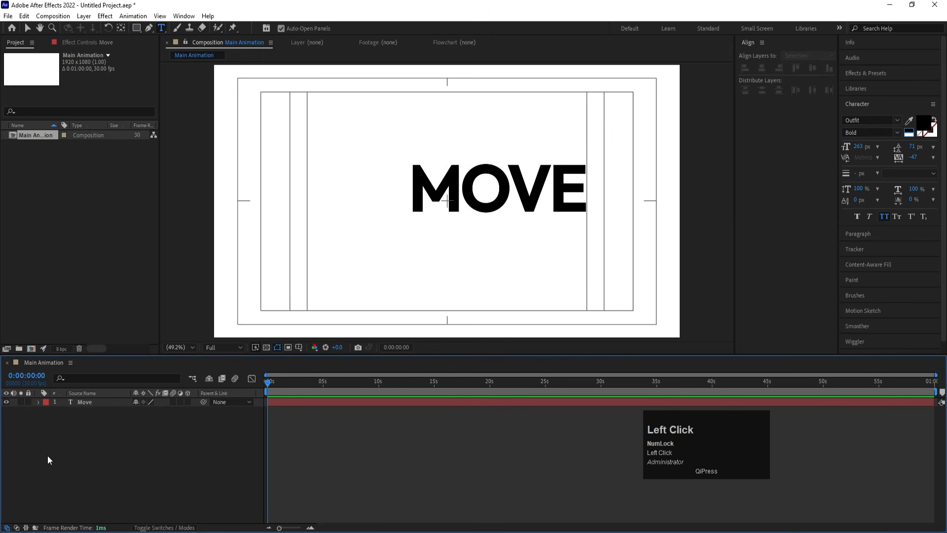
# - Centre the Move layer's anchor point in its text and align the layer to the composition's horizontal and vertical centre
pyautogui.click(88, 401)
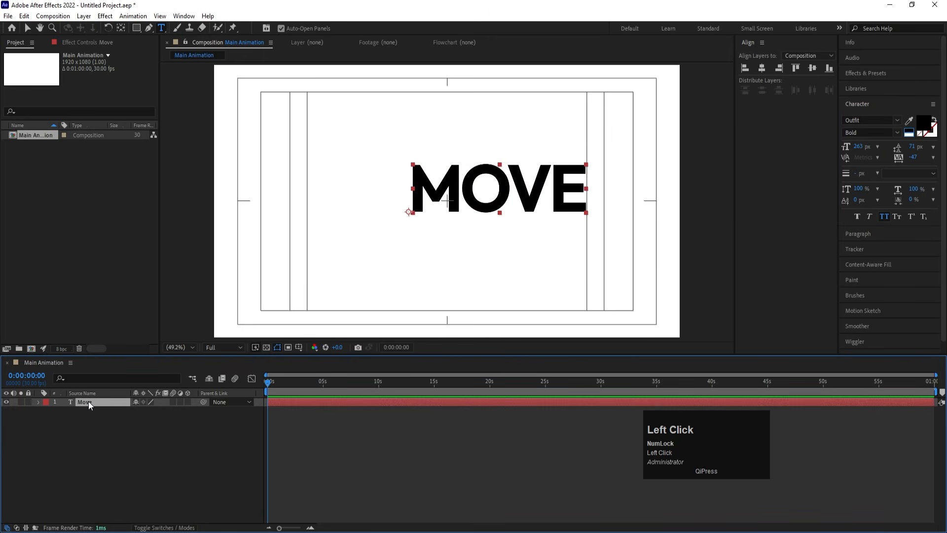
pyautogui.hotkey('ctrl', 'alt', 'Home')
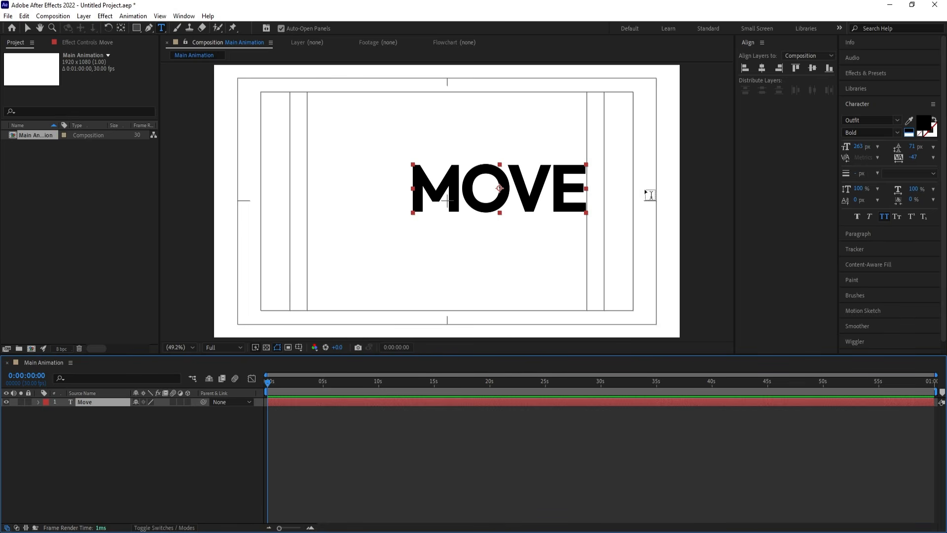
pyautogui.click(761, 70)
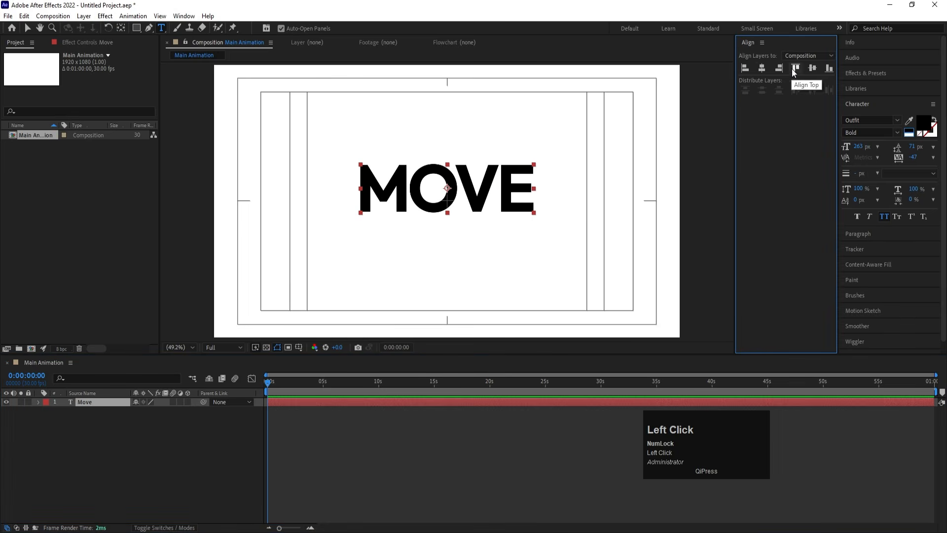
pyautogui.click(812, 68)
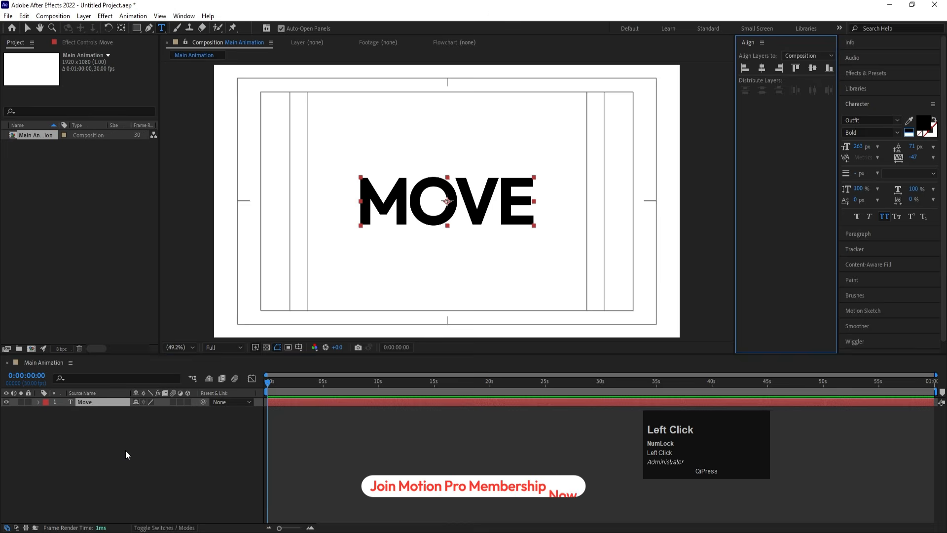
pyautogui.click(114, 437)
# - Change the Move text's font style to Black and apply faux bold
pyautogui.click(90, 403)
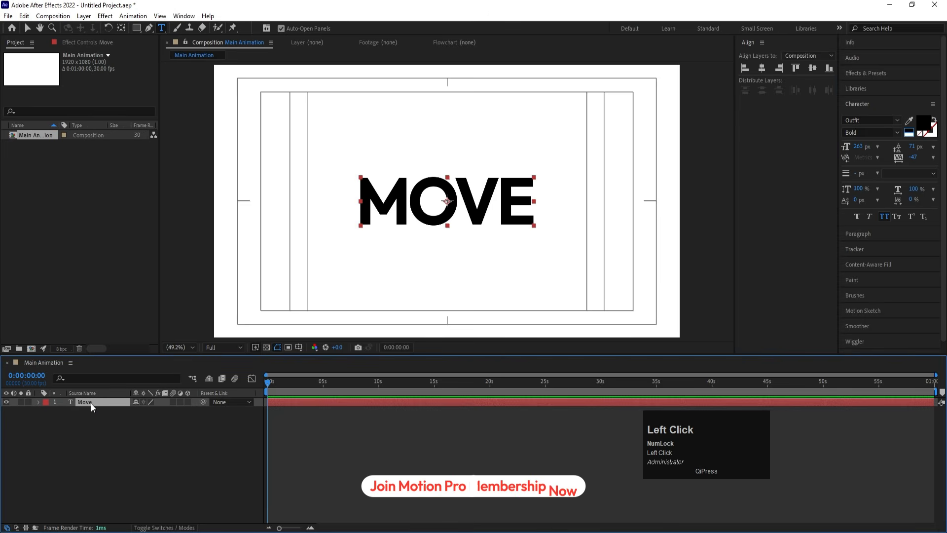
pyautogui.click(898, 132)
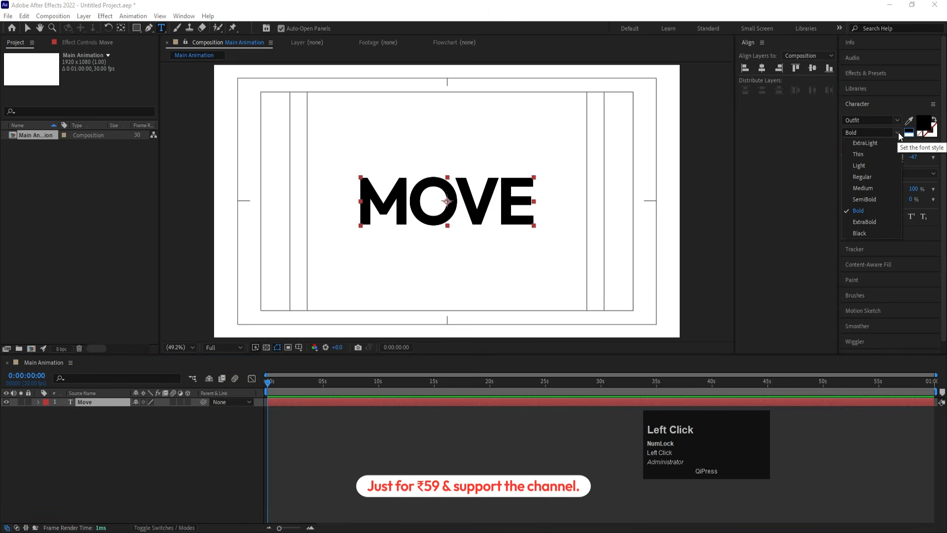
pyautogui.click(861, 232)
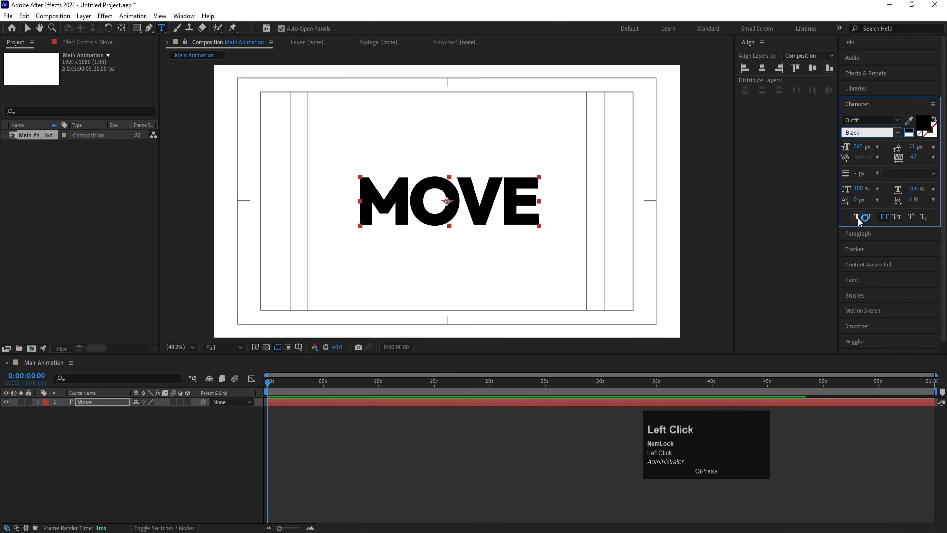
pyautogui.click(857, 217)
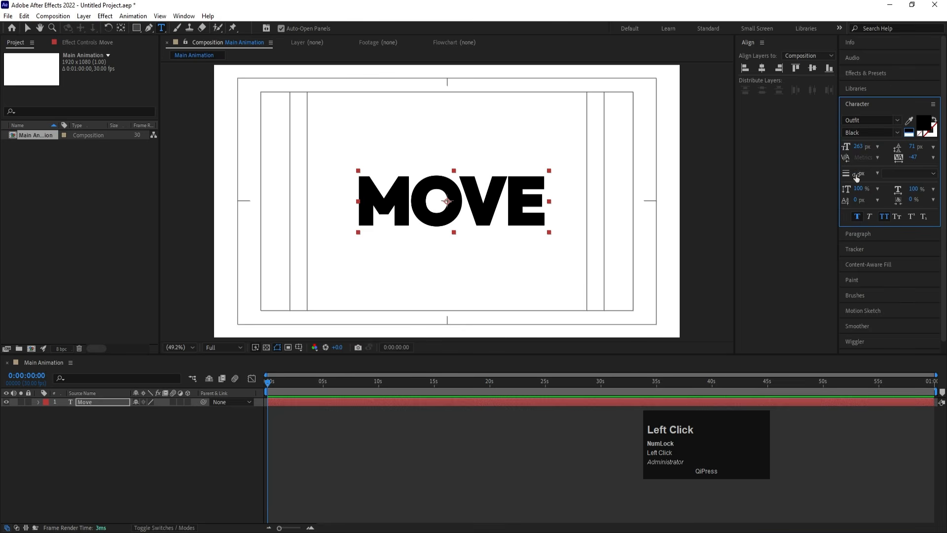
# - Realign the heavier Move text to the composition's centre both ways and recentre its anchor point
pyautogui.click(762, 67)
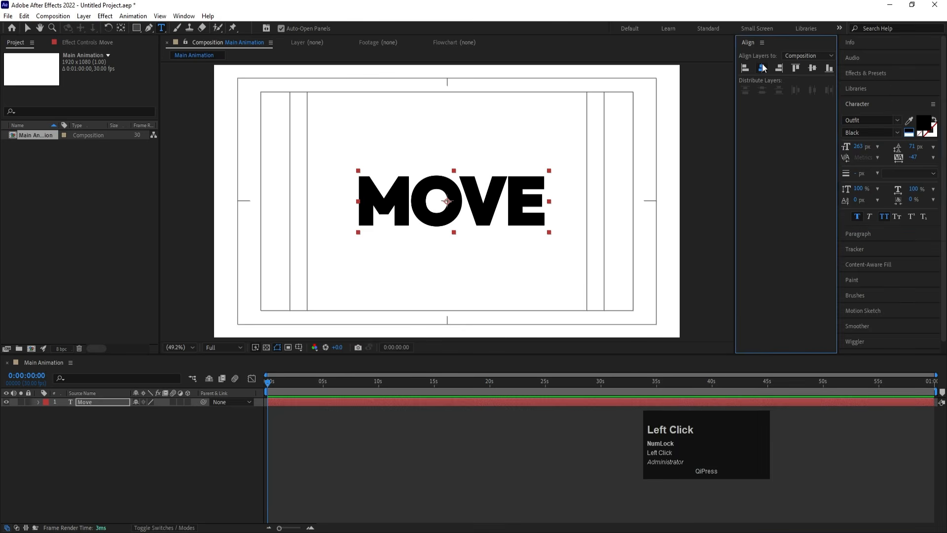
pyautogui.click(813, 68)
pyautogui.click(127, 431)
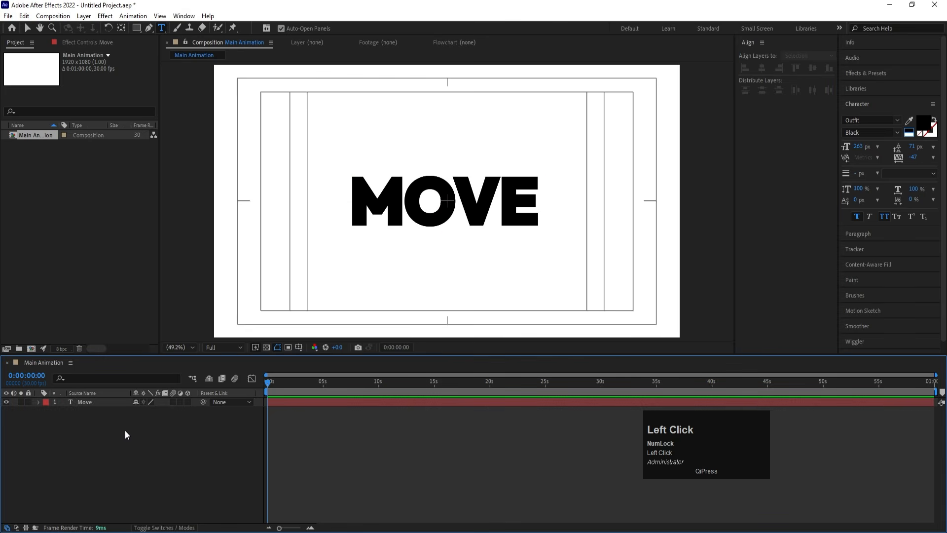
pyautogui.click(98, 402)
pyautogui.press('ctrl')
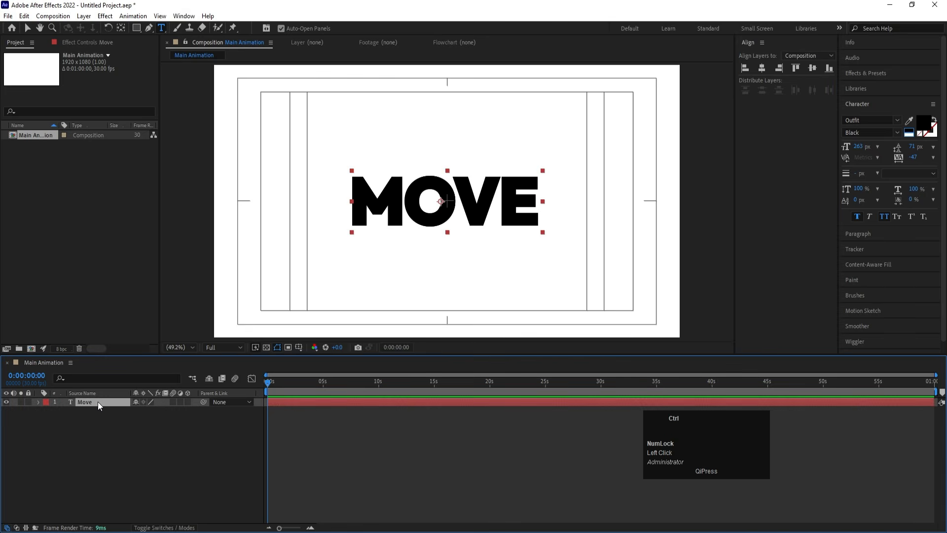
pyautogui.hotkey('ctrl', 'alt', 'Home')
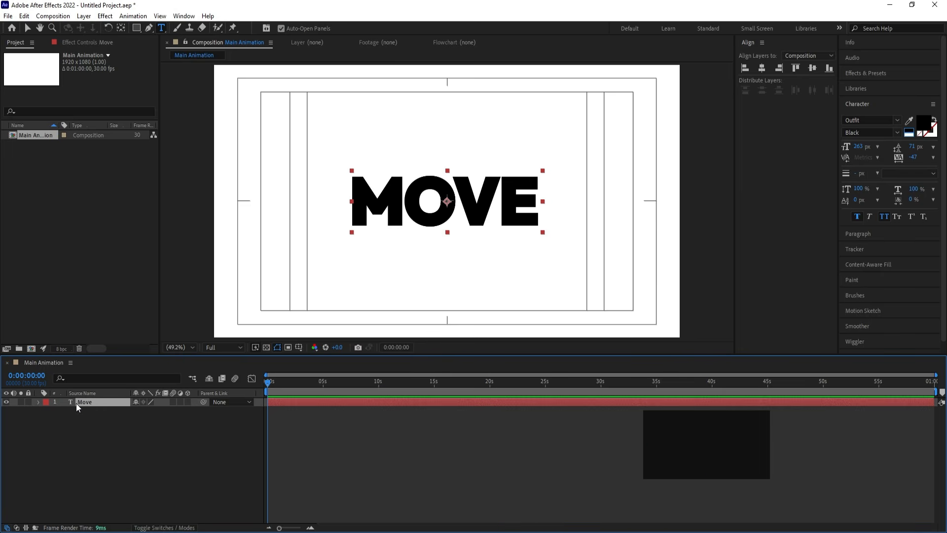
# - Duplicate the Move text layer and set the original apart with a yellow label and a lock
pyautogui.hotkey('ctrl', 'd')
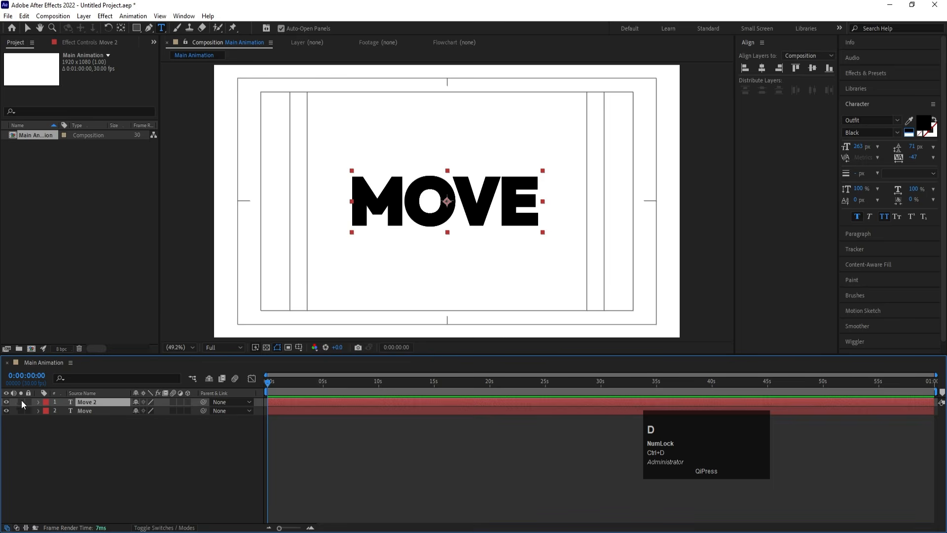
pyautogui.click(87, 410)
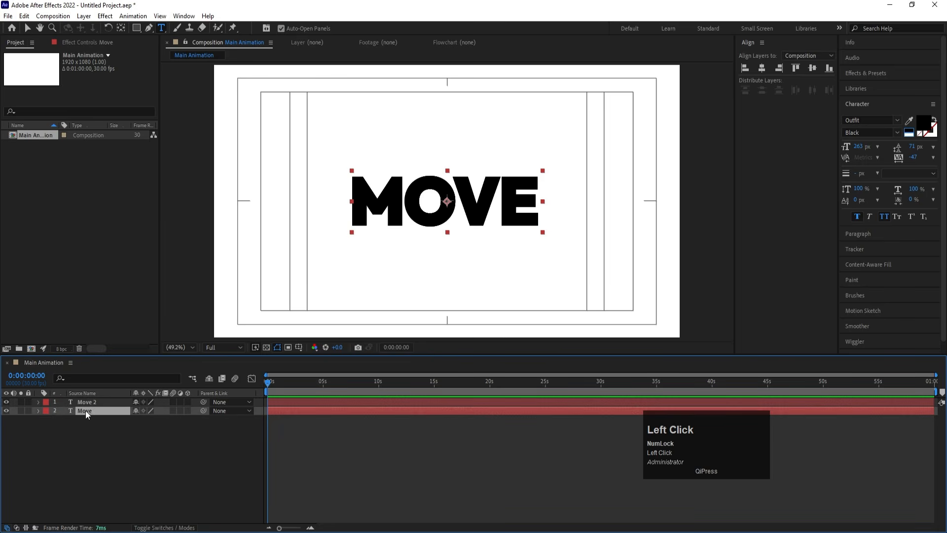
pyautogui.click(46, 411)
pyautogui.click(60, 250)
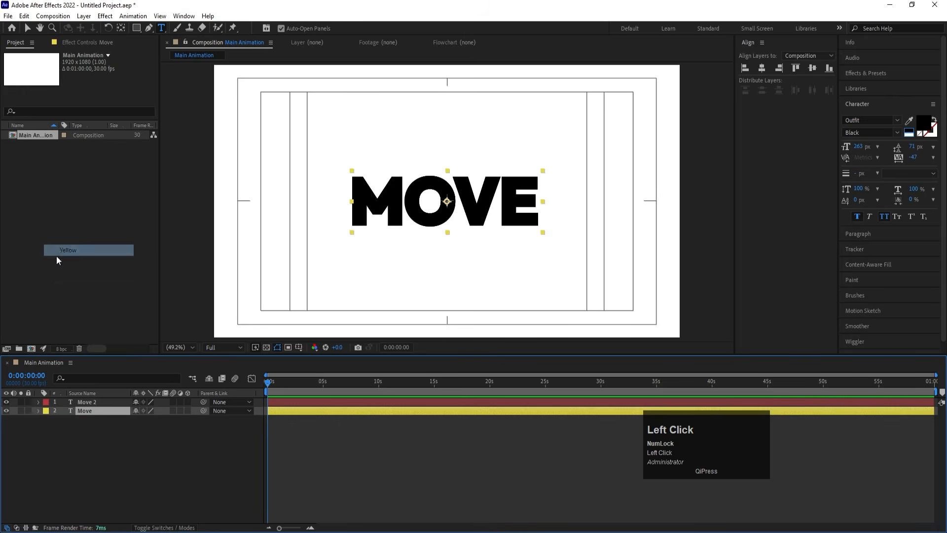
pyautogui.click(28, 411)
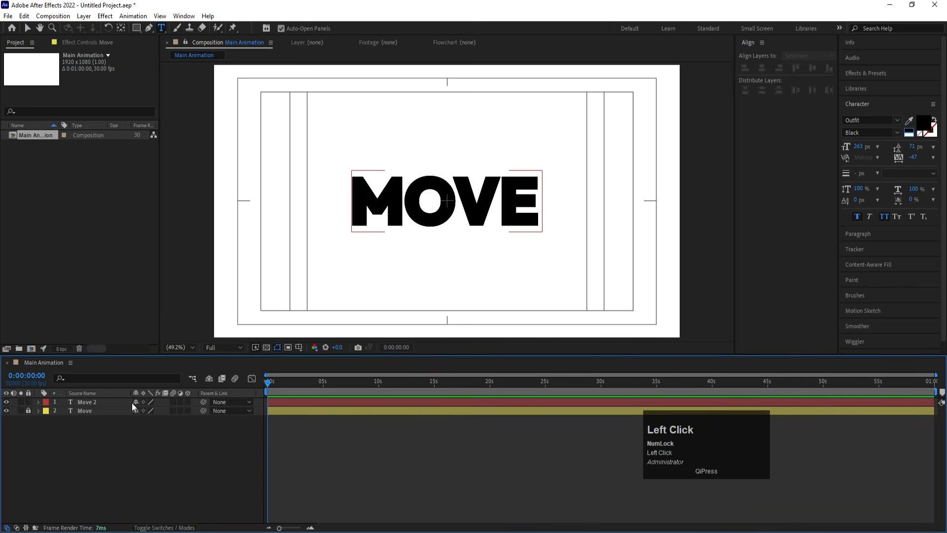
# - Change the fill colour of the duplicated text layer Move 2 to purple 6C00FF
pyautogui.click(91, 402)
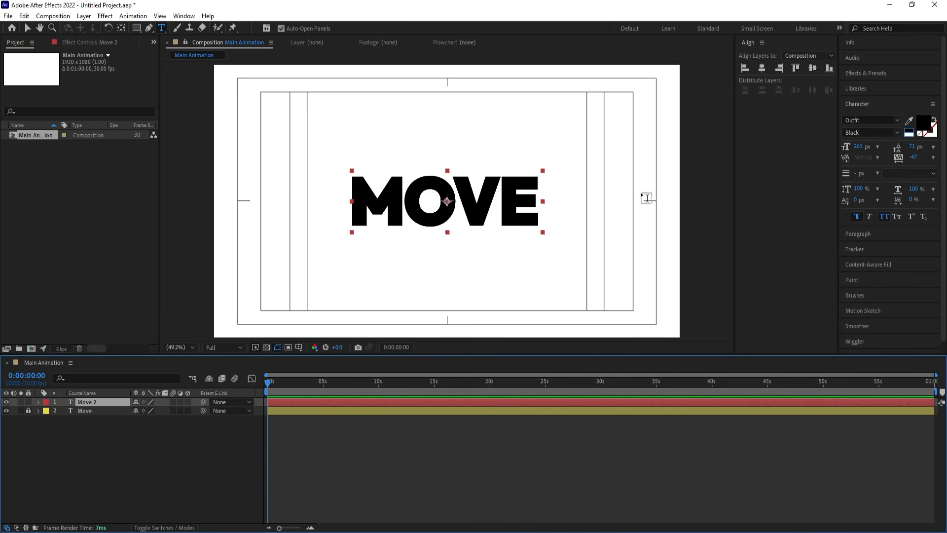
pyautogui.click(924, 127)
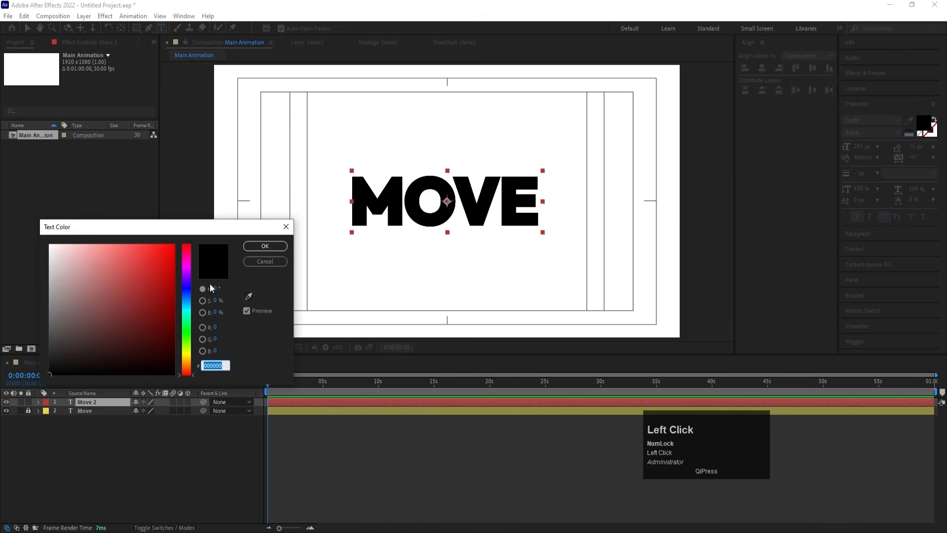
pyautogui.click(187, 283)
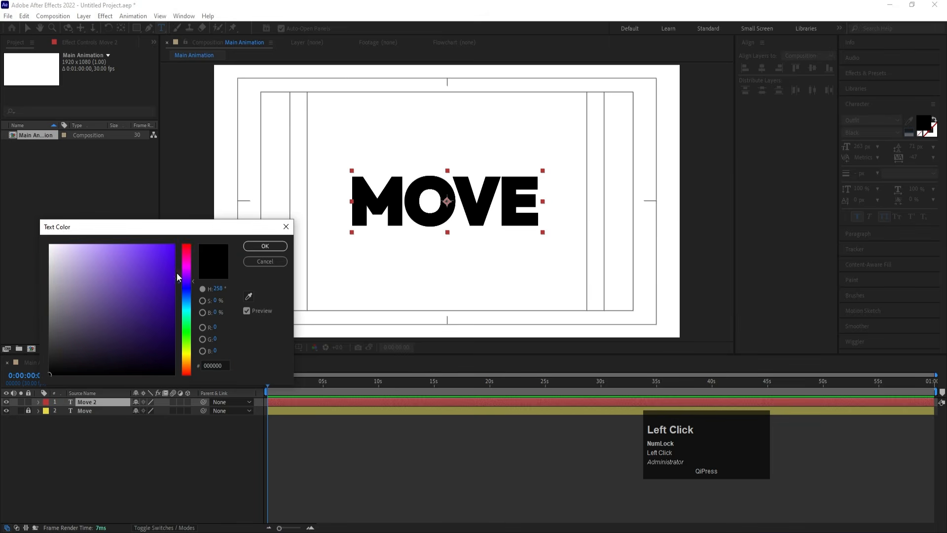
pyautogui.moveTo(176, 274); pyautogui.dragTo(190, 220)
pyautogui.click(186, 281)
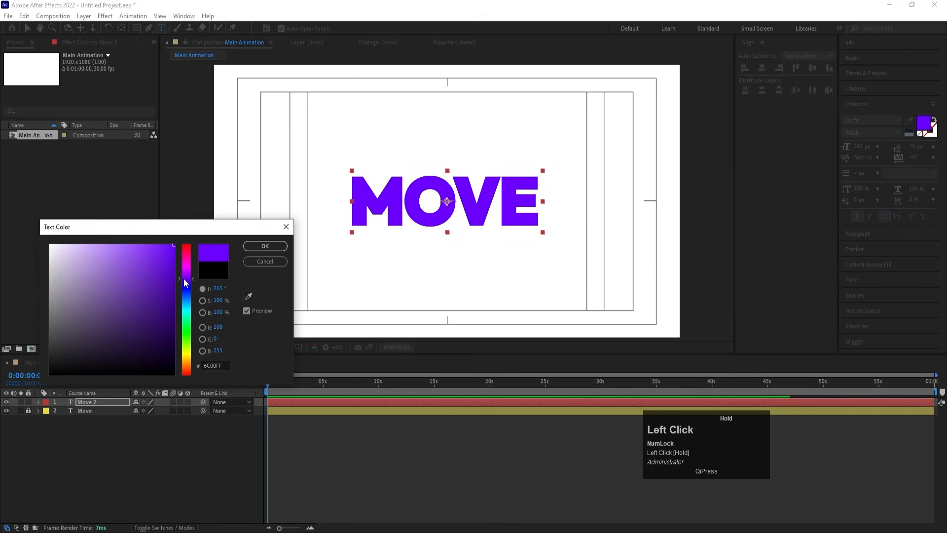
pyautogui.press('Return')
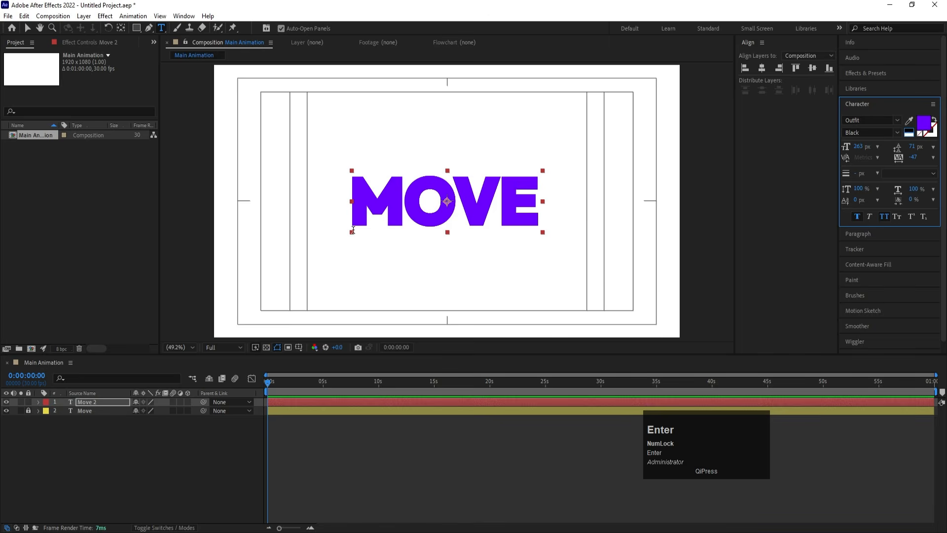
# - Shorten the purple Move 2 text to the letter M, then centre its anchor point and the layer horizontally in the composition
pyautogui.moveTo(405, 200); pyautogui.dragTo(592, 205)
pyautogui.click(55, 486)
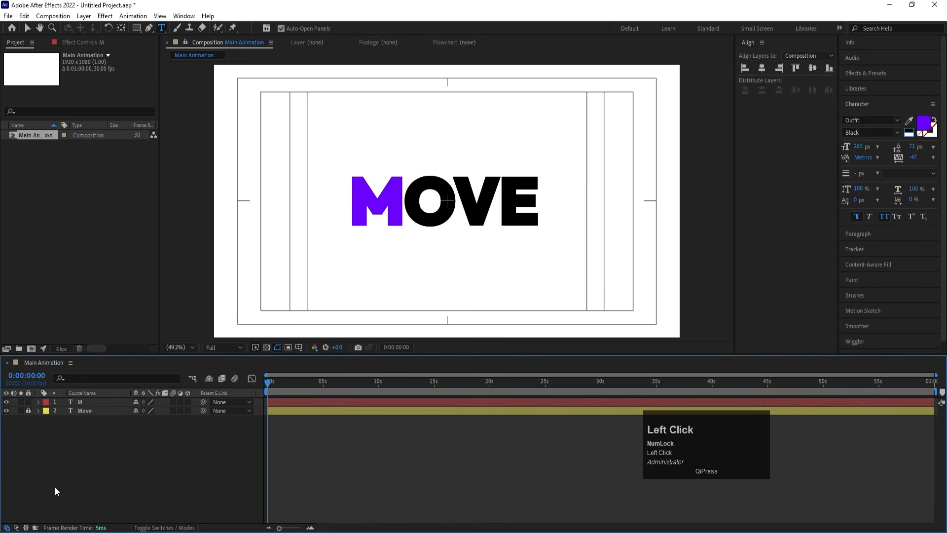
pyautogui.click(78, 403)
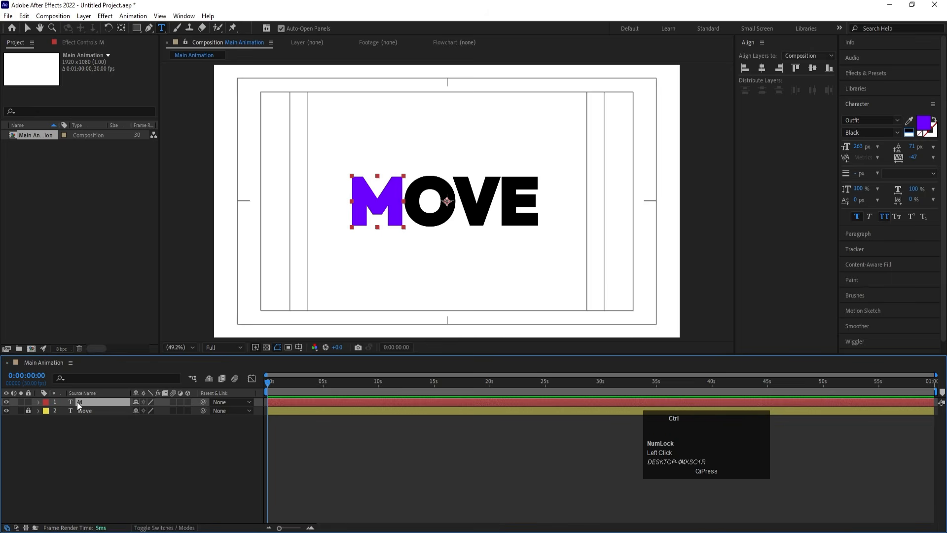
pyautogui.hotkey('ctrl', 'alt', 'Home')
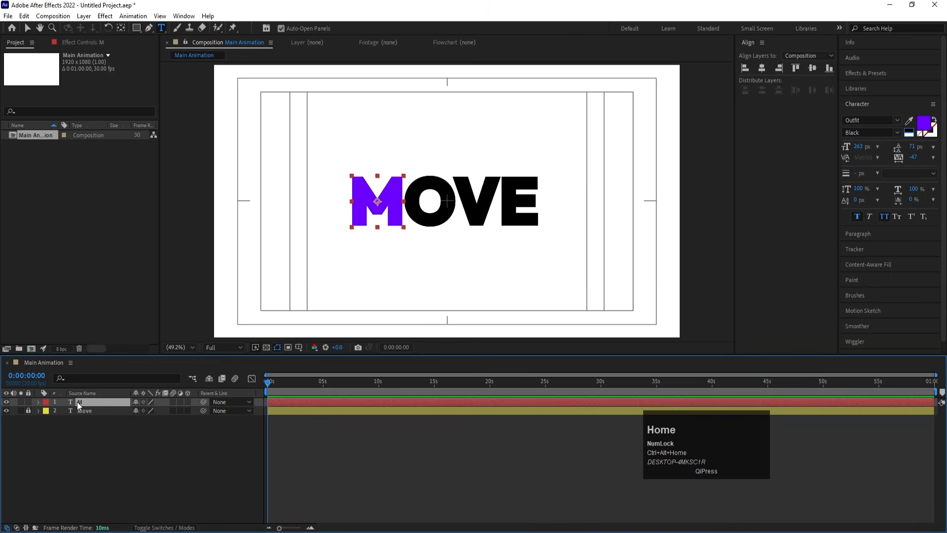
pyautogui.click(762, 69)
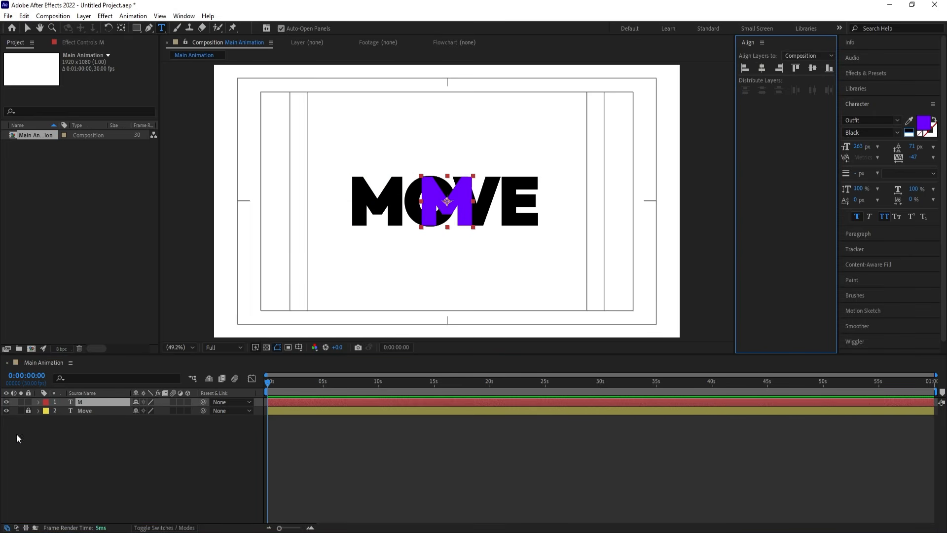
# - Duplicate the M layer, solo the copy and replace its text with the letter E
pyautogui.hotkey('ctrl', 'd')
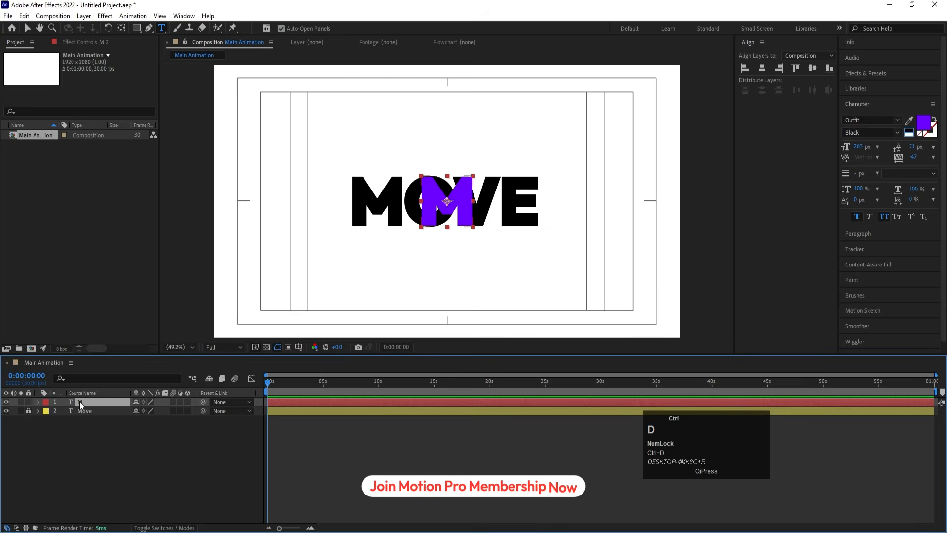
pyautogui.click(20, 402)
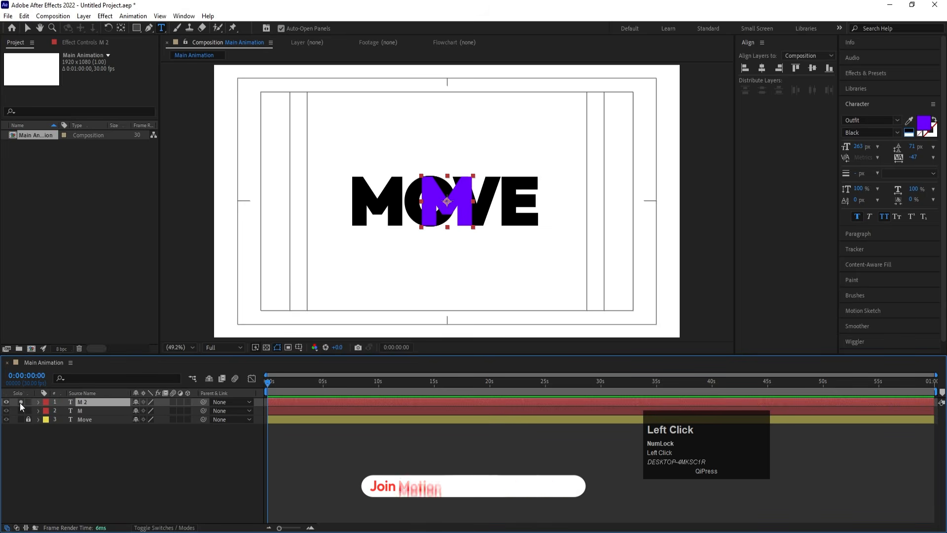
pyautogui.click(444, 192)
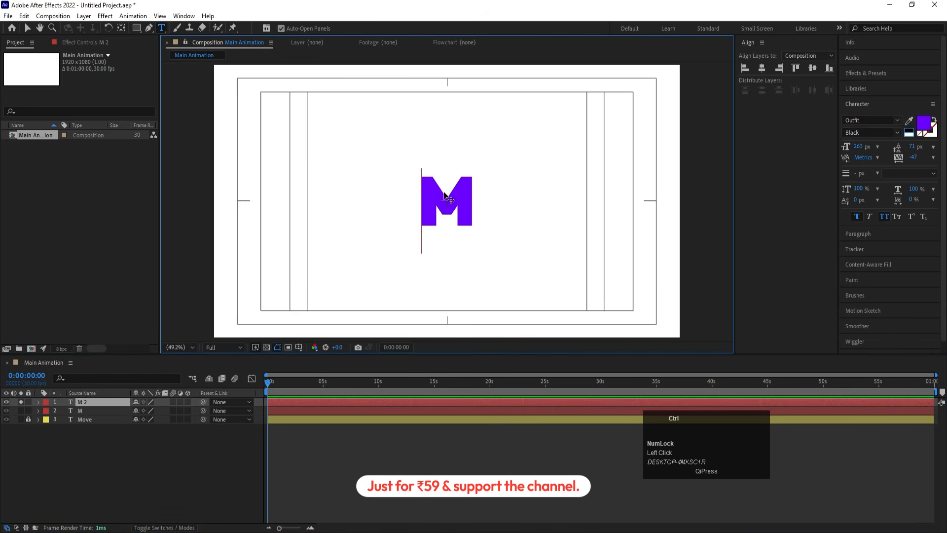
pyautogui.hotkey('ctrl', 'a')
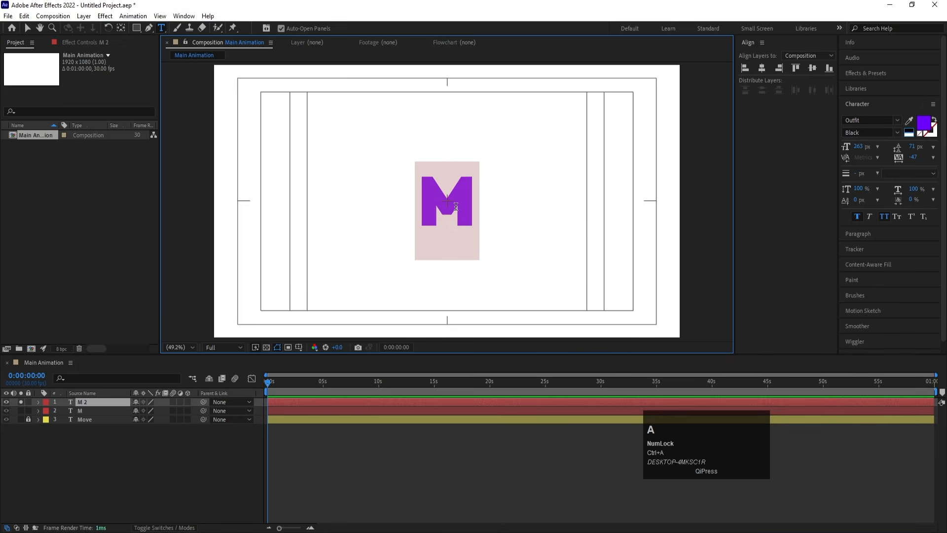
pyautogui.write('E')
pyautogui.click(109, 449)
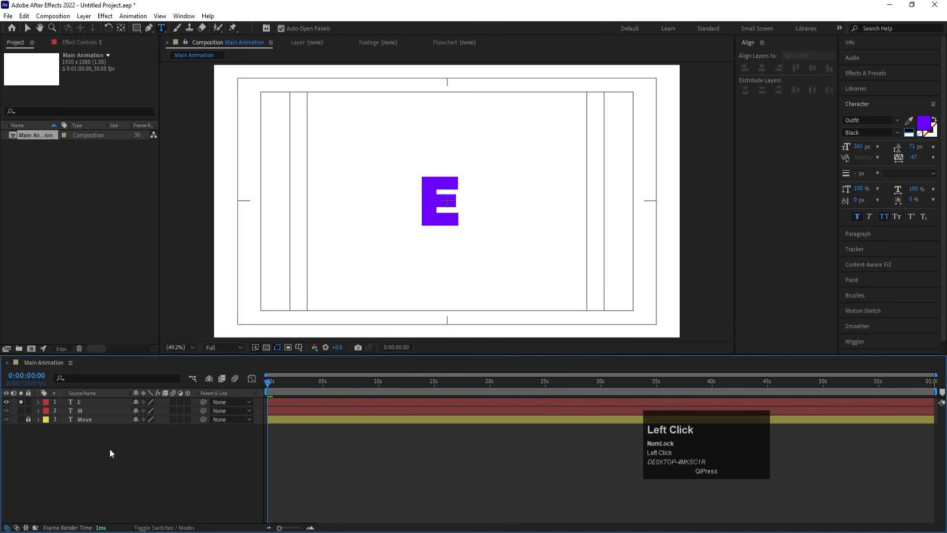
# - Align the E layer to the composition's horizontal centre and centre its anchor point on the letter
pyautogui.click(80, 402)
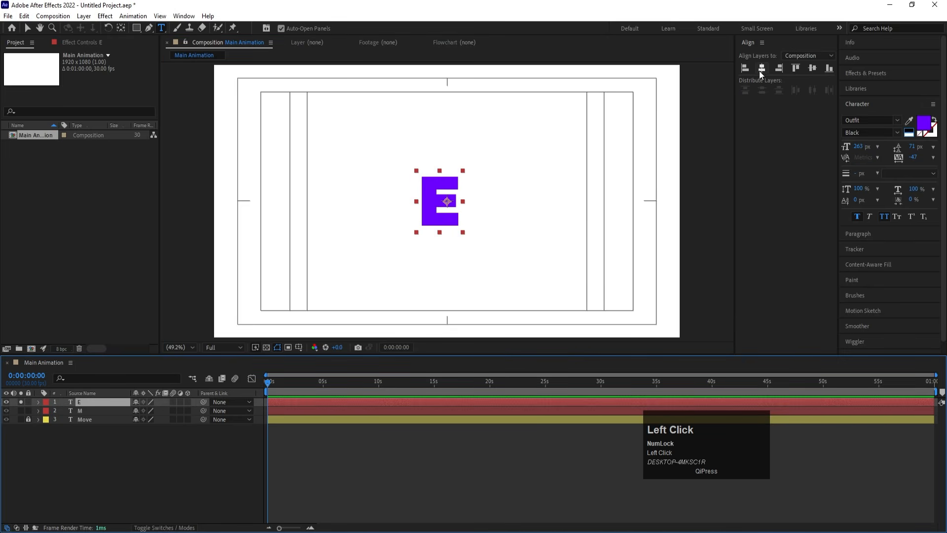
pyautogui.click(761, 70)
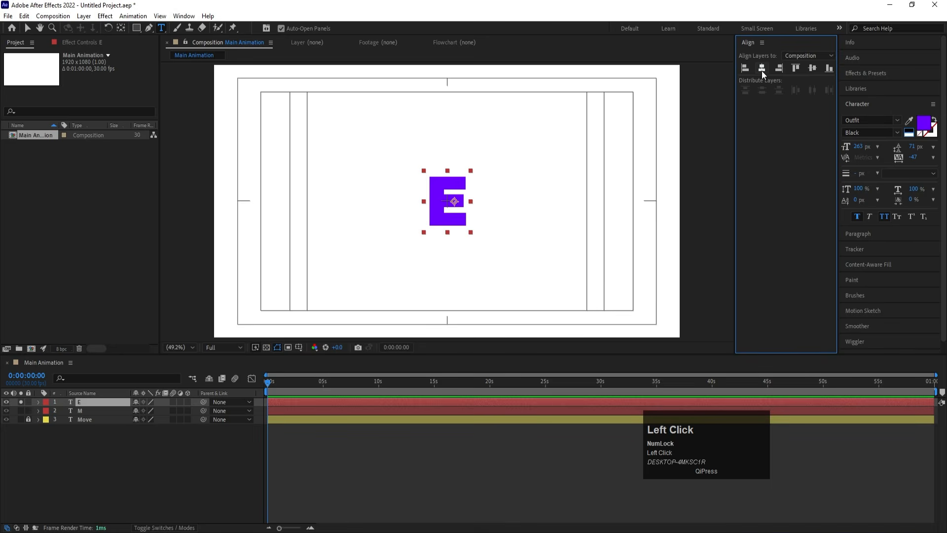
pyautogui.hotkey('ctrl', 'alt', 'Home')
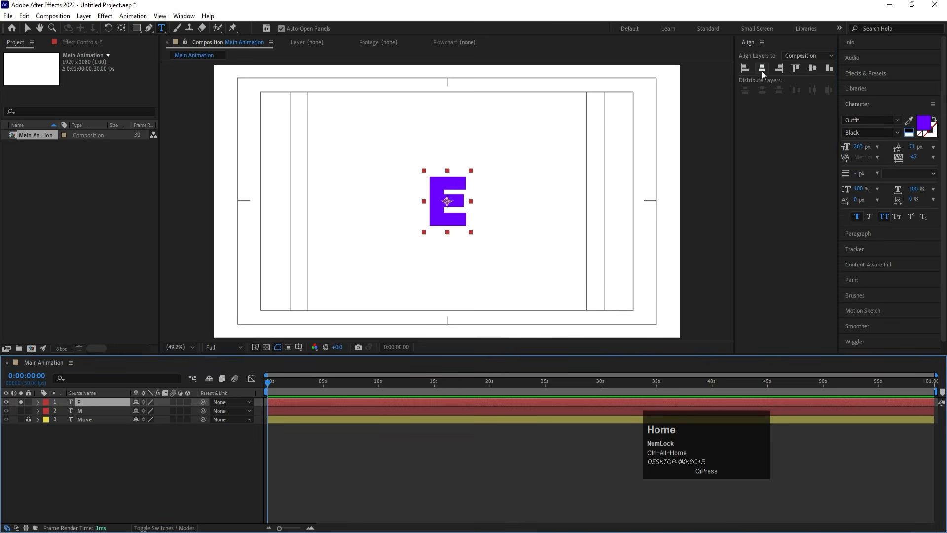
# - Take the E layer out of solo and show the M layer alone by soloing it
pyautogui.click(20, 410)
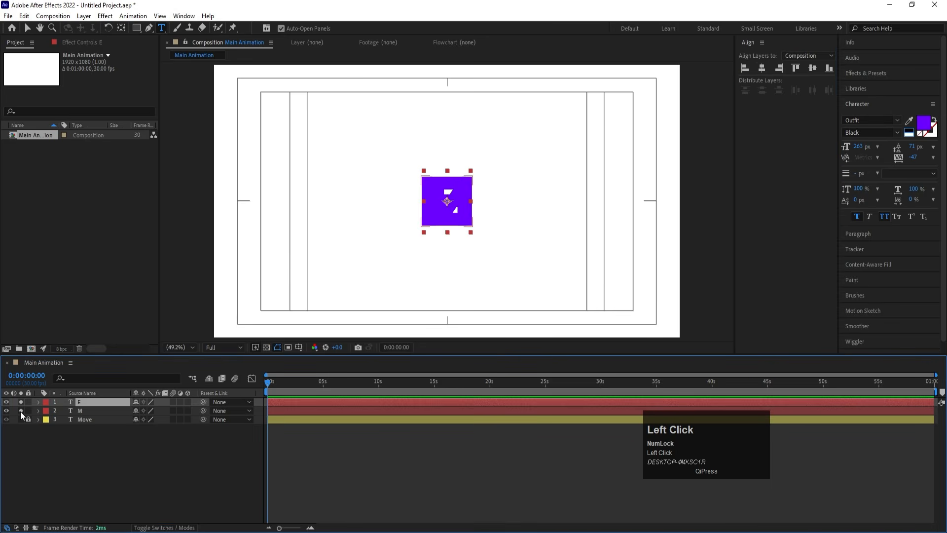
pyautogui.click(22, 412)
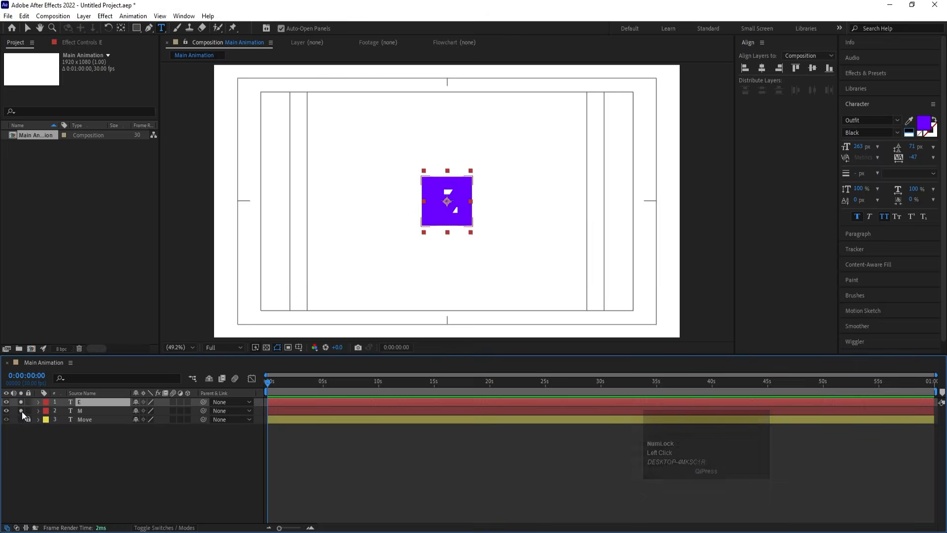
pyautogui.click(61, 427)
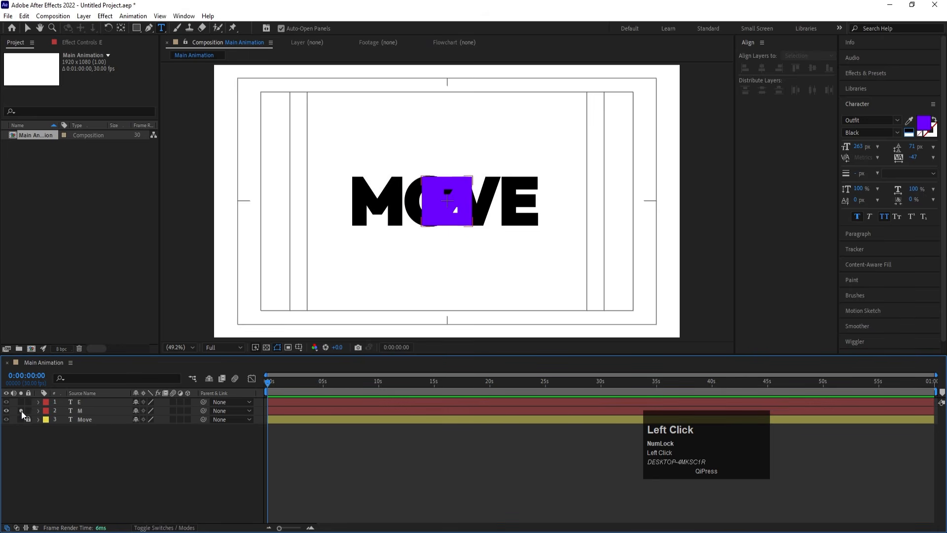
pyautogui.click(21, 410)
pyautogui.click(94, 411)
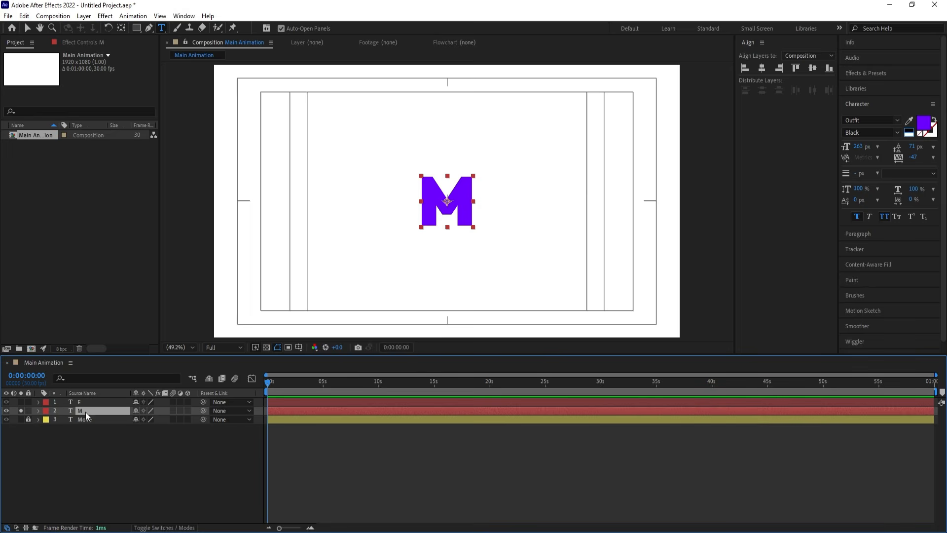
pyautogui.click(21, 410)
pyautogui.click(20, 410)
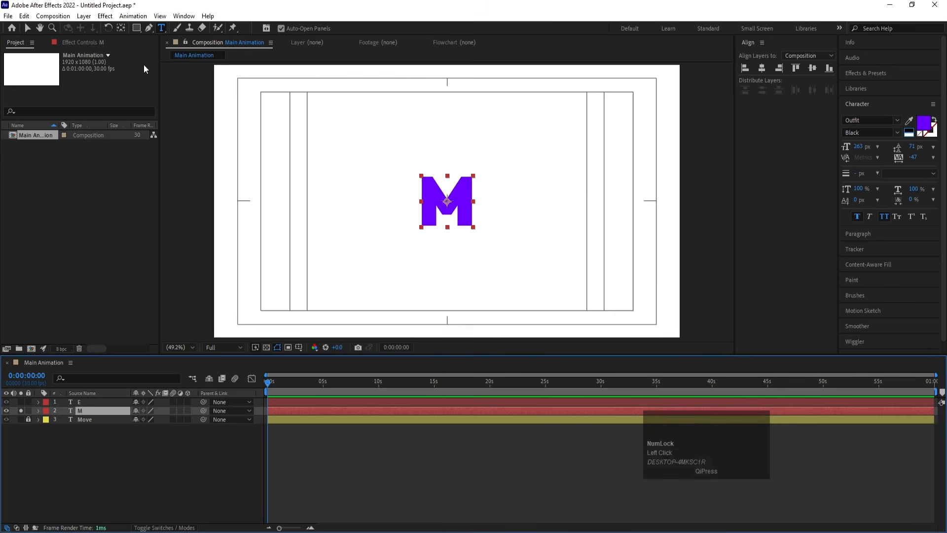
# - Move the M layer's anchor point to the letter's lower-left corner with the Pan Behind tool
pyautogui.click(122, 29)
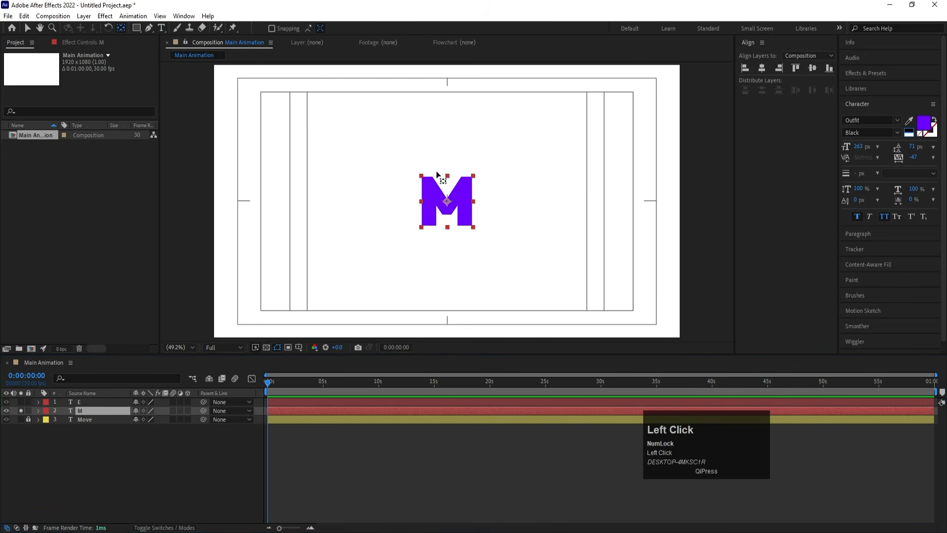
pyautogui.scroll(2, 439, 221)
pyautogui.scroll(2, 438, 221)
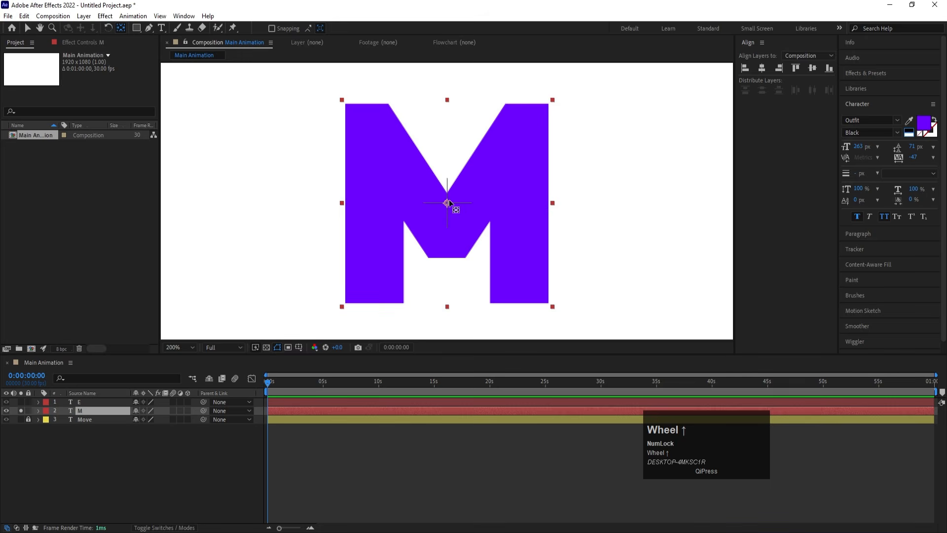
pyautogui.moveTo(448, 212); pyautogui.dragTo(341, 307)
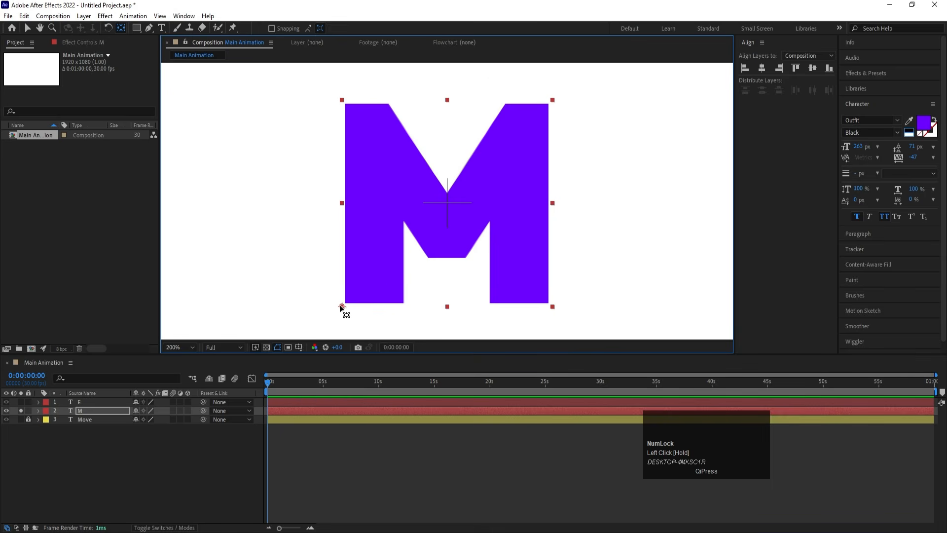
pyautogui.click(93, 446)
# - Set the M layer's Rotation to 104° and add its first keyframe at 0:00:00:00
pyautogui.click(86, 409)
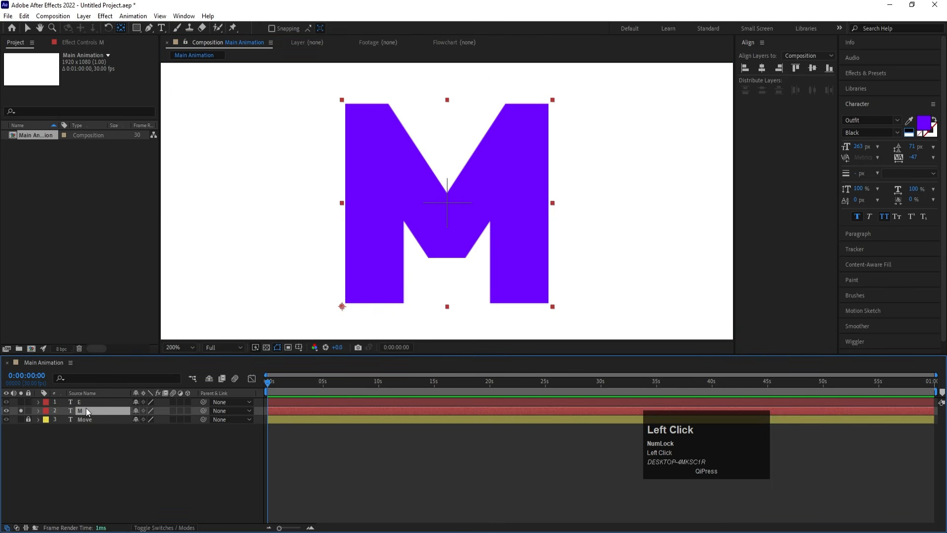
pyautogui.press('=')
pyautogui.press('=')
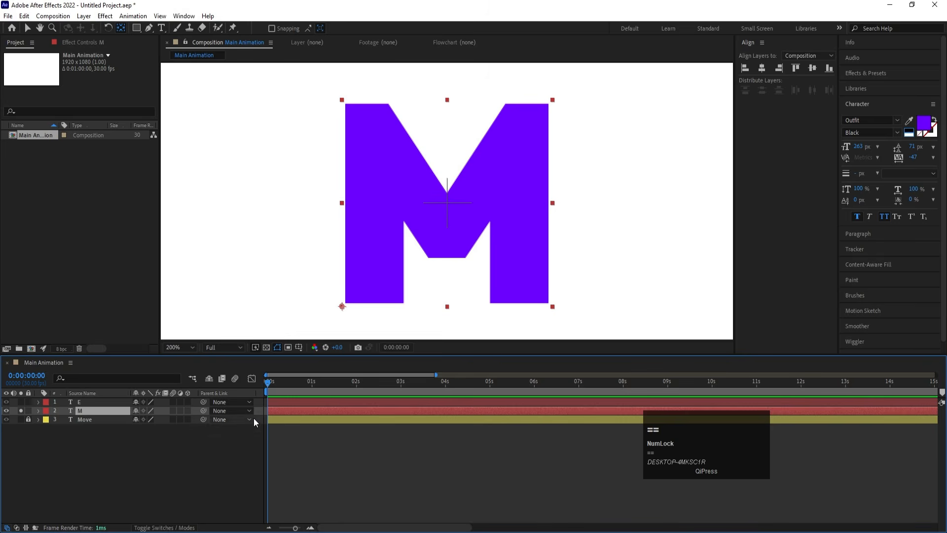
pyautogui.press('r')
pyautogui.moveTo(145, 419); pyautogui.dragTo(202, 420)
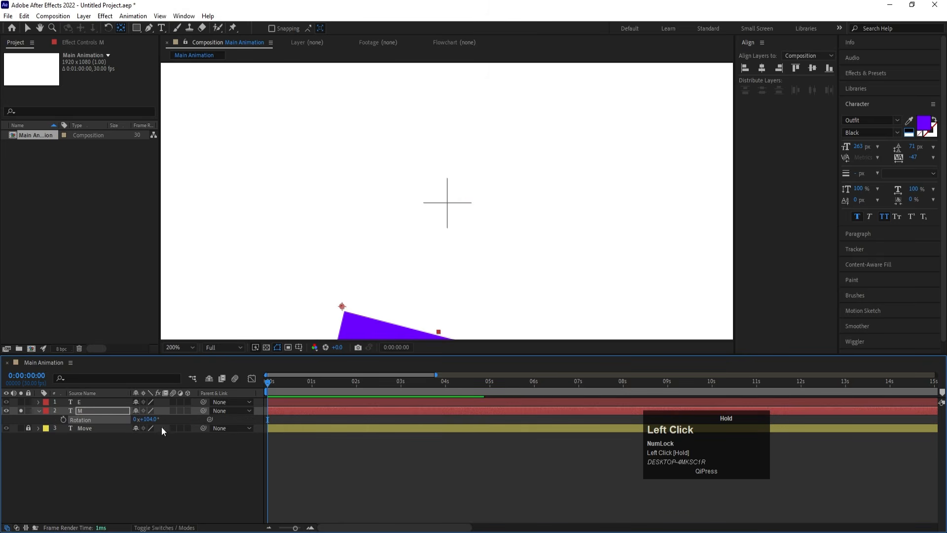
pyautogui.click(63, 419)
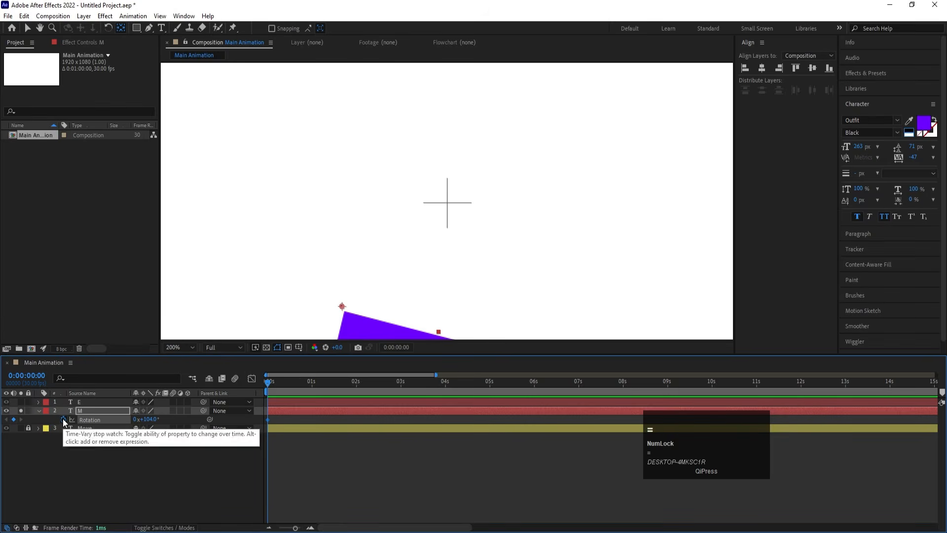
# - Add Rotation keyframes to the M layer of -66° at 0:00:00:20 and 0° at 0:00:01:00
pyautogui.scroll(3, 327, 384)
pyautogui.click(327, 383)
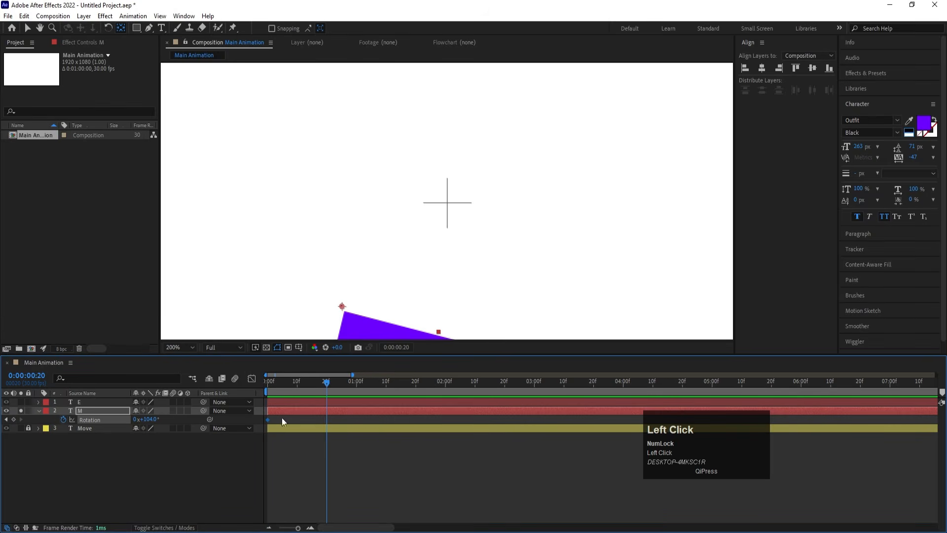
pyautogui.moveTo(153, 419); pyautogui.dragTo(69, 419)
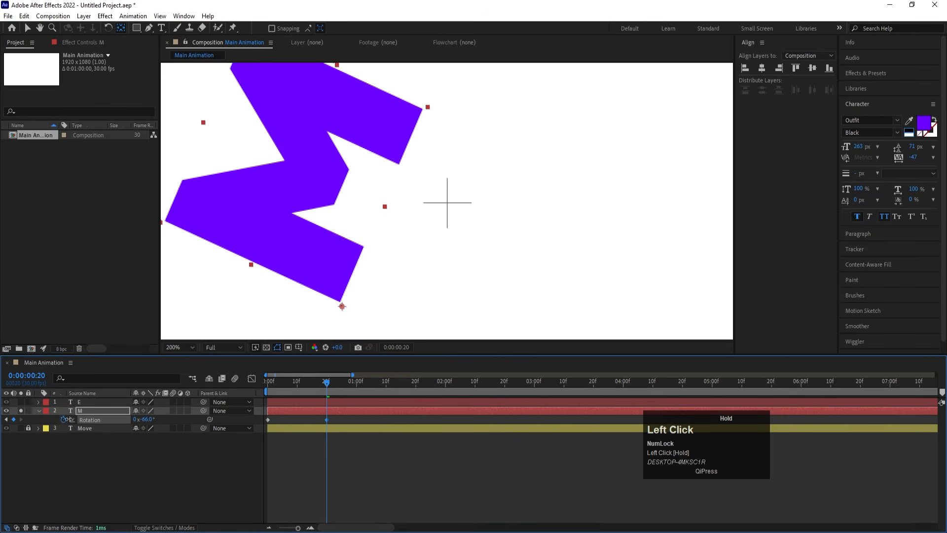
pyautogui.moveTo(349, 386); pyautogui.dragTo(356, 389)
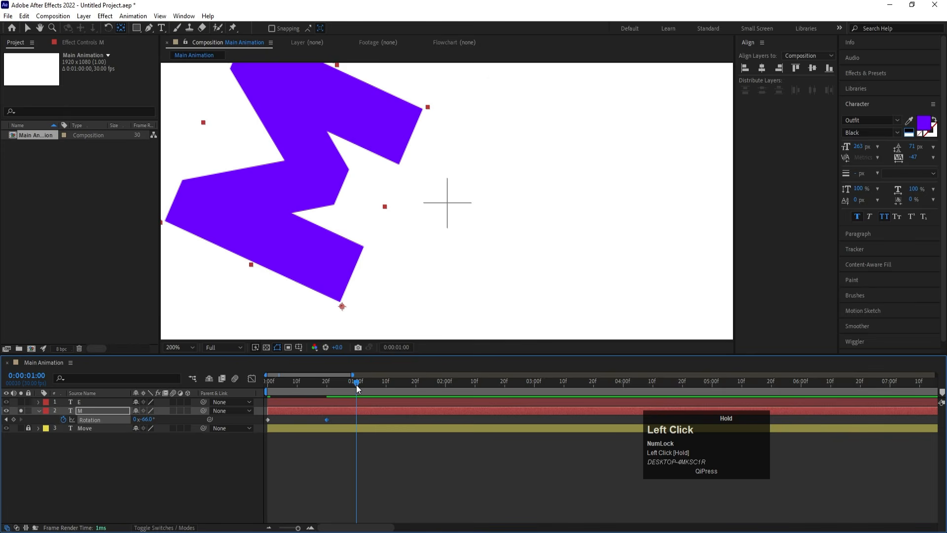
pyautogui.click(142, 418)
pyautogui.write('0')
pyautogui.press('Return')
# - Add a -6° Rotation keyframe to M at 0:00:01:04 and copy the last 0° keyframe to 0:00:01:08
pyautogui.moveTo(352, 386); pyautogui.dragTo(365, 388)
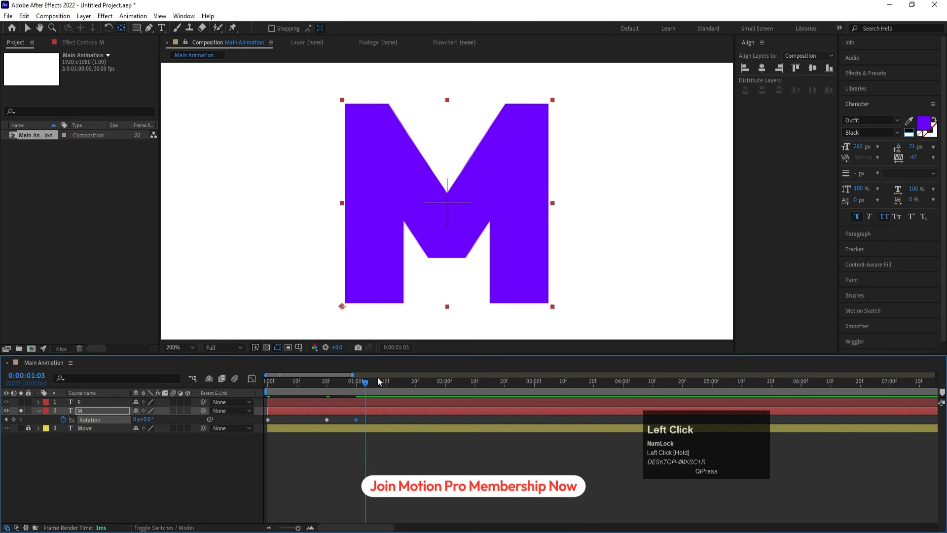
pyautogui.press('pagedown')
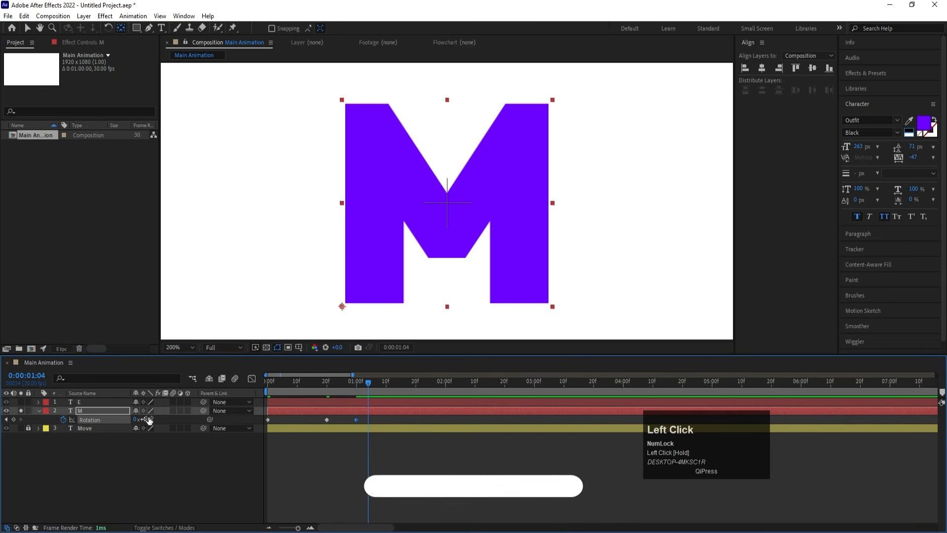
pyautogui.moveTo(147, 420); pyautogui.dragTo(142, 419)
pyautogui.moveTo(368, 395); pyautogui.dragTo(379, 397)
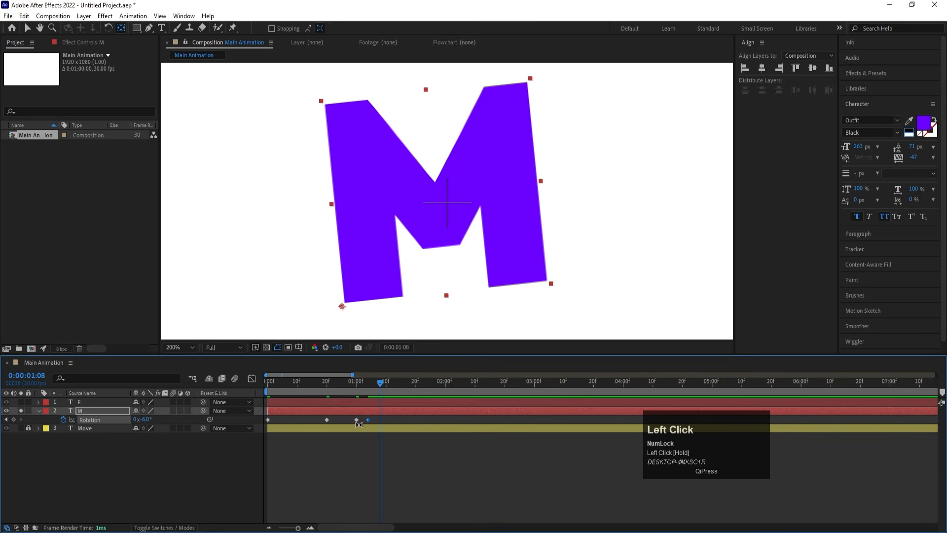
pyautogui.hotkey('ctrl', 'c')
pyautogui.hotkey('ctrl', 'v')
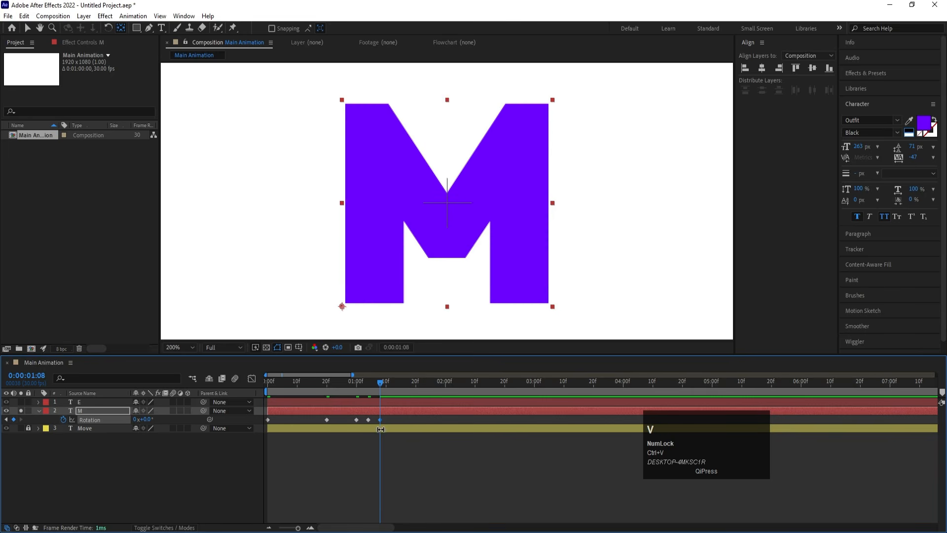
# - Apply Easy Ease to all of the M layer's Rotation keyframes and preview the swing
pyautogui.click(436, 470)
pyautogui.moveTo(435, 469); pyautogui.dragTo(256, 407)
pyautogui.press('F9')
pyautogui.click(308, 386)
pyautogui.scroll(-4, 405, 249)
pyautogui.press('space')
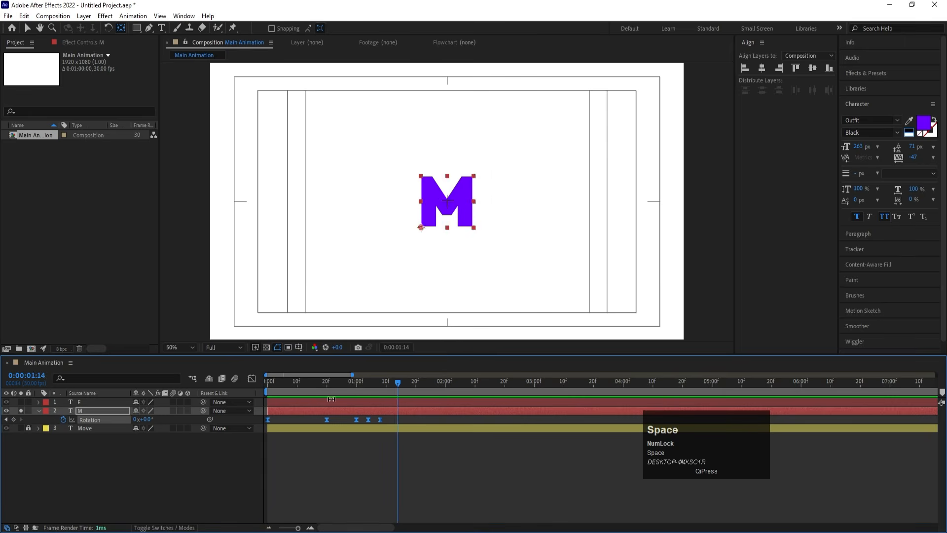
# - Reshape M's Rotation speed graph so the first swing peaks early, slows around 0:00:00:20, and the second peaks just before 0:00:01:00
pyautogui.click(312, 383)
pyautogui.moveTo(310, 382); pyautogui.dragTo(244, 378)
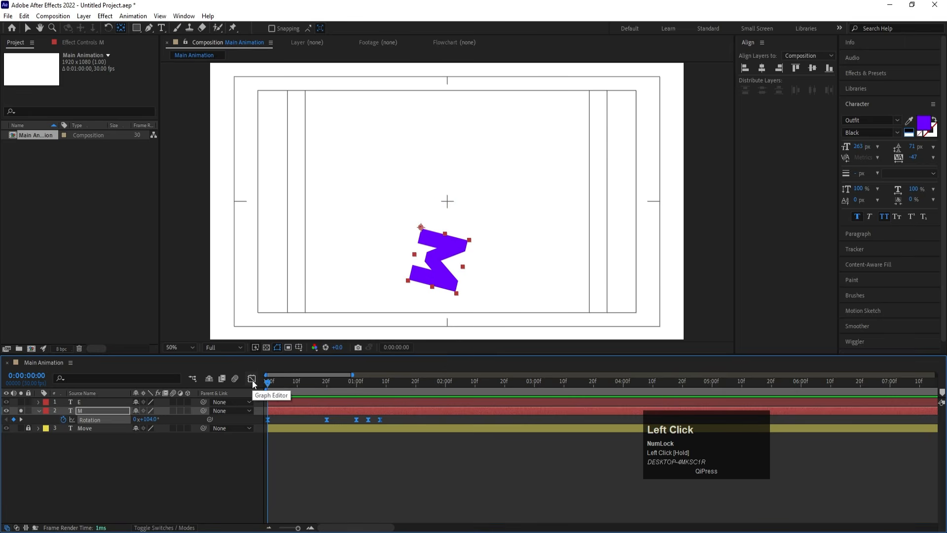
pyautogui.click(253, 380)
pyautogui.rightClick(289, 426)
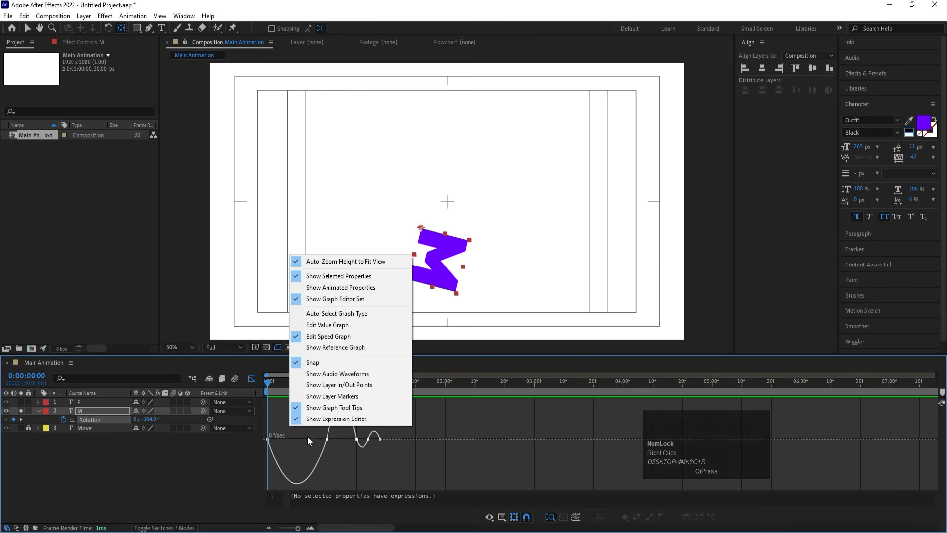
pyautogui.moveTo(306, 435); pyautogui.dragTo(336, 425)
pyautogui.moveTo(354, 422); pyautogui.dragTo(355, 423)
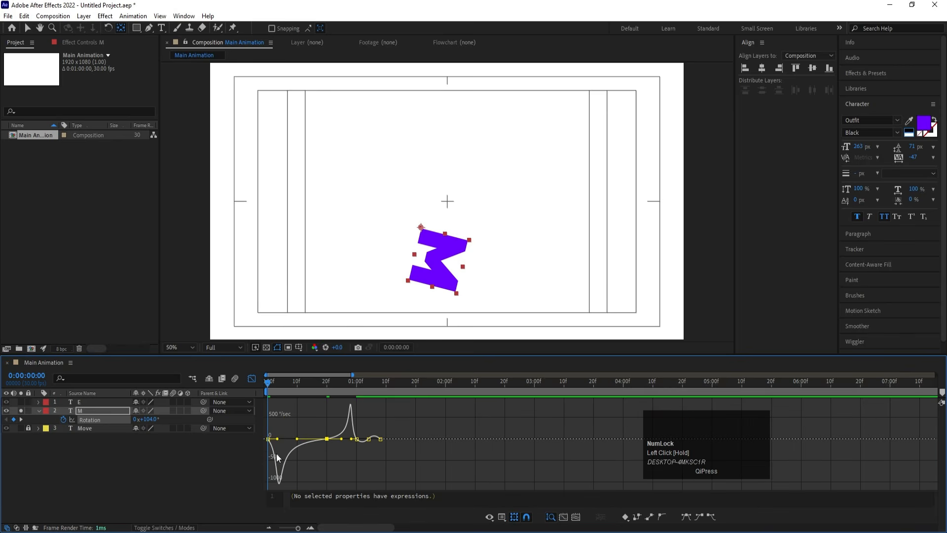
# - Sharpen M's Rotation speed peaks right after 0:00:00:00 and right after 0:00:01:00, and make the last segment peak just before 0:00:01:08
pyautogui.moveTo(278, 439); pyautogui.dragTo(273, 439)
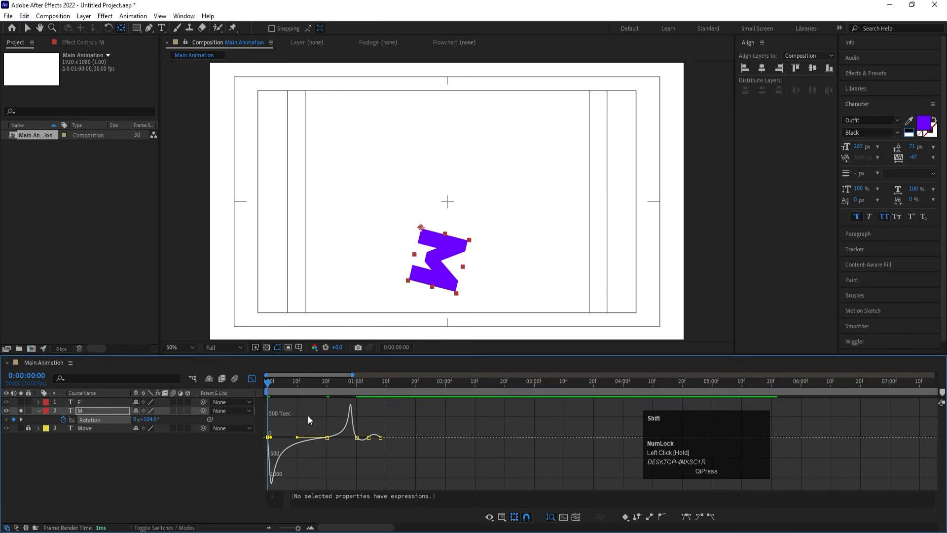
pyautogui.click(350, 385)
pyautogui.press('=')
pyautogui.press('=')
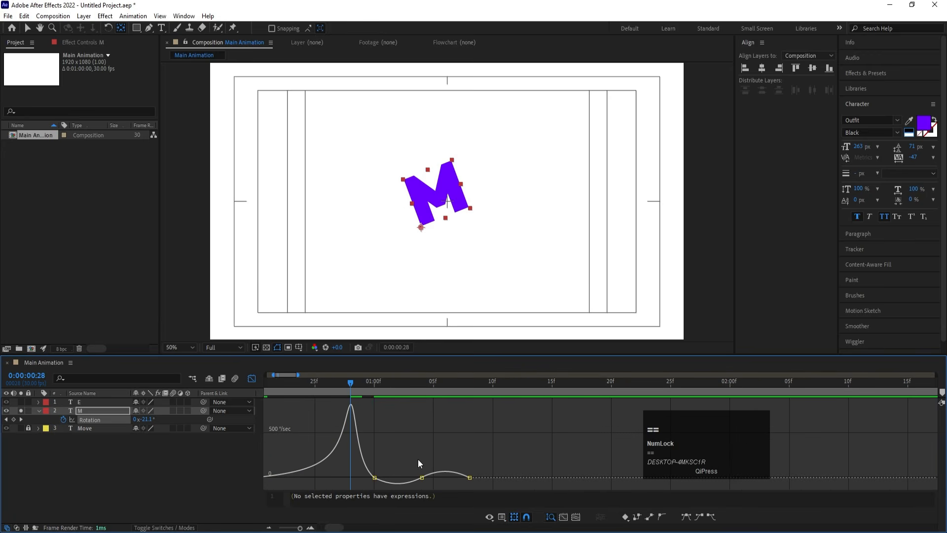
pyautogui.moveTo(381, 399)
pyautogui.mouseDown()
pyautogui.moveTo(353, 494)
pyautogui.moveTo(368, 446)
pyautogui.moveTo(436, 504)
pyautogui.moveTo(434, 494)
pyautogui.mouseUp()
pyautogui.moveTo(429, 459); pyautogui.dragTo(446, 469)
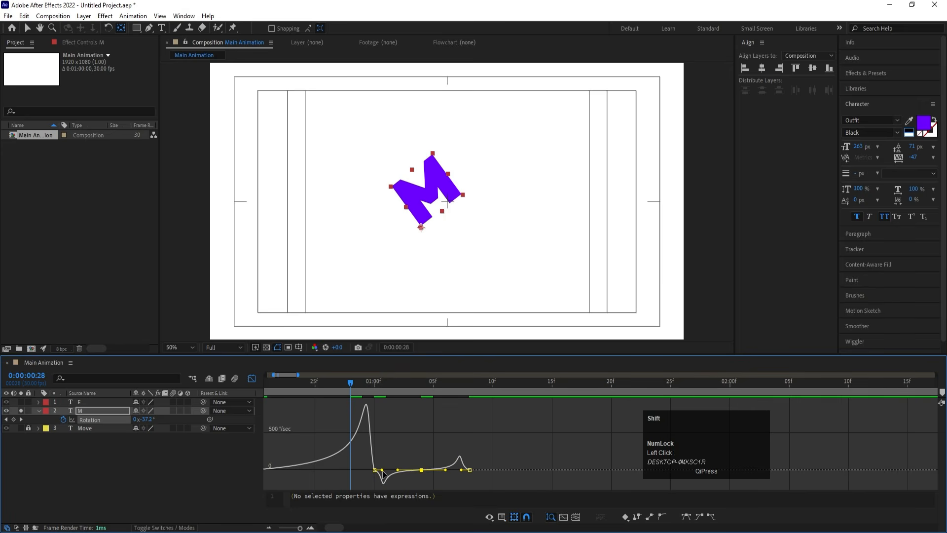
pyautogui.moveTo(384, 472); pyautogui.dragTo(376, 471)
pyautogui.moveTo(486, 438); pyautogui.dragTo(465, 478)
pyautogui.press('-')
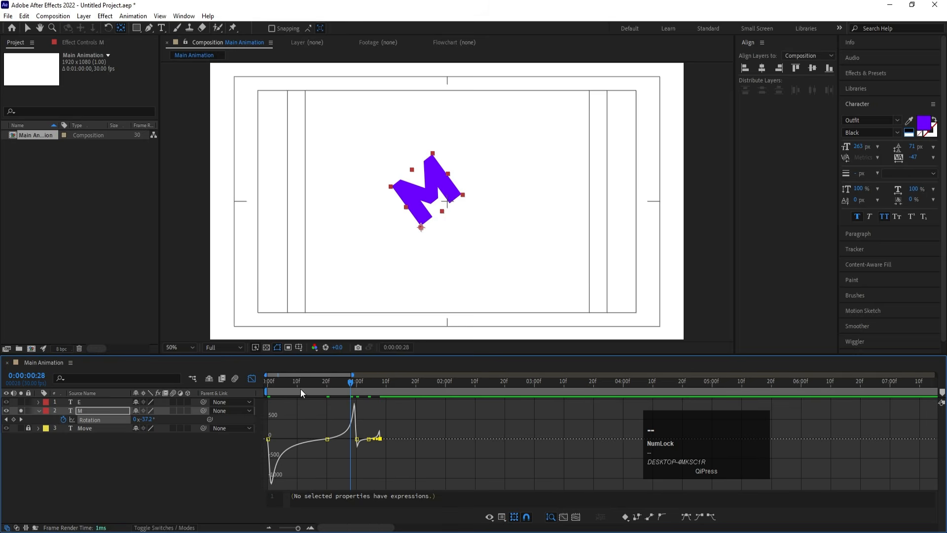
# - Return to the layer bar view and preview M's swing from the start several times
pyautogui.moveTo(301, 388); pyautogui.dragTo(229, 387)
pyautogui.click(252, 379)
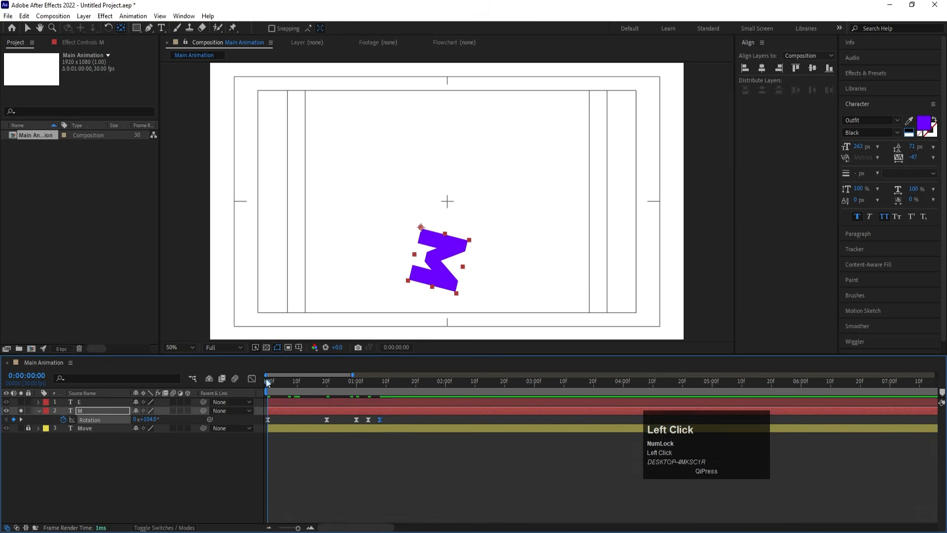
pyautogui.press('space')
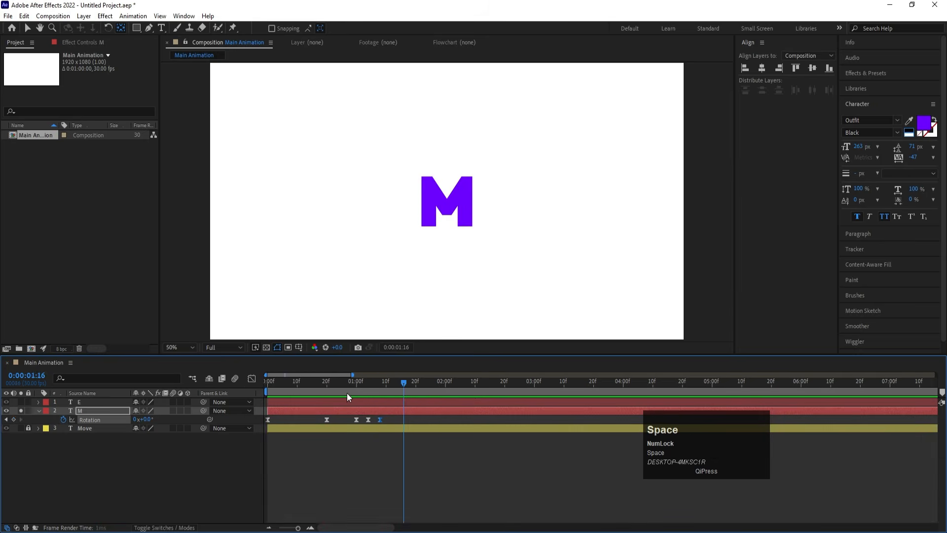
pyautogui.click(227, 389)
pyautogui.press('space')
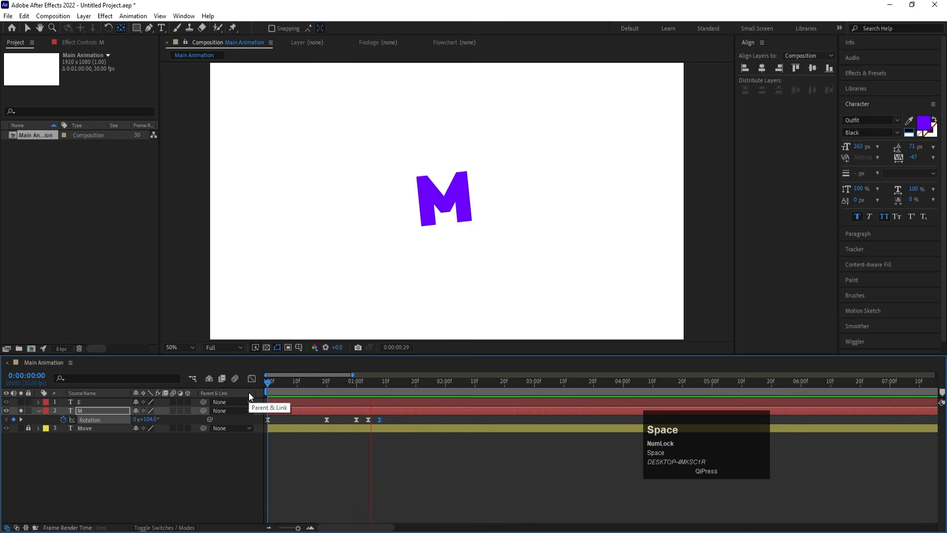
pyautogui.press('space')
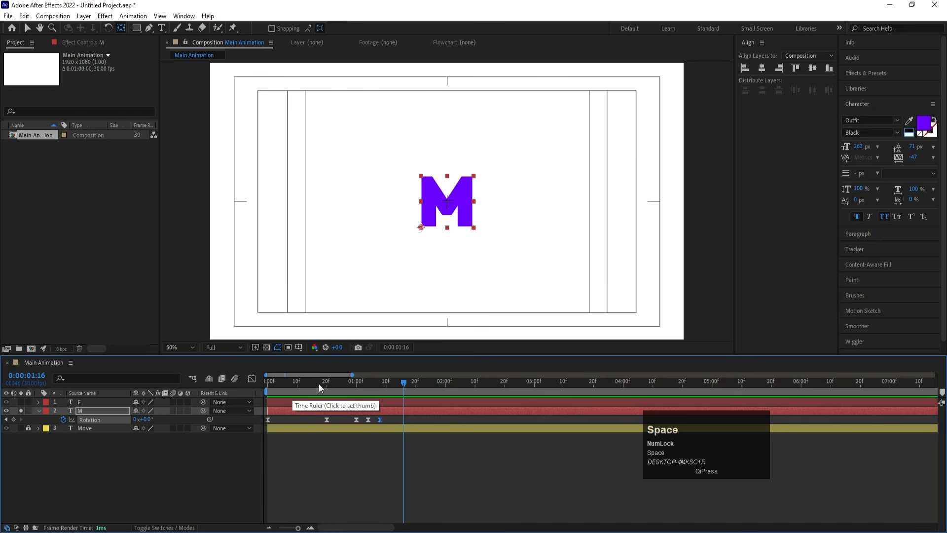
pyautogui.moveTo(348, 383)
pyautogui.mouseDown()
pyautogui.moveTo(364, 386)
pyautogui.moveTo(354, 386)
pyautogui.mouseUp()
pyautogui.press('space')
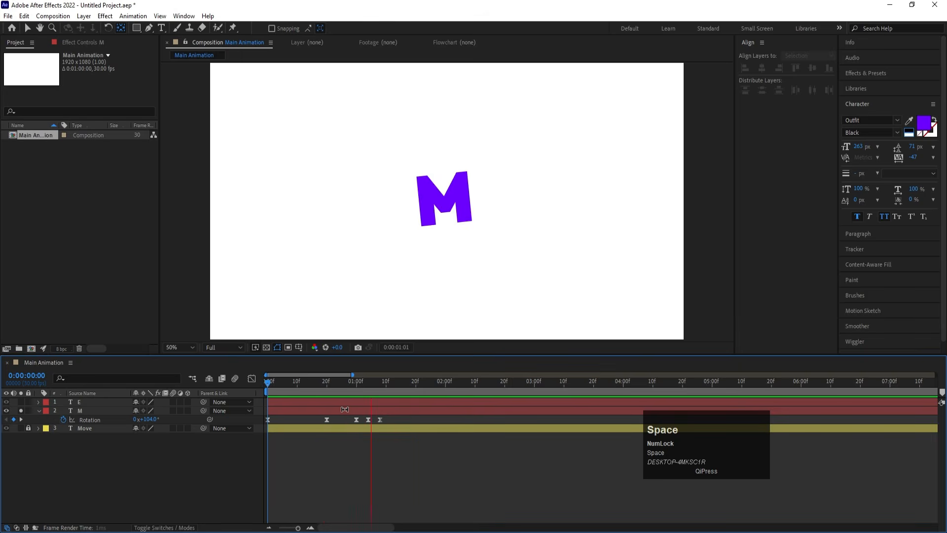
pyautogui.press('space')
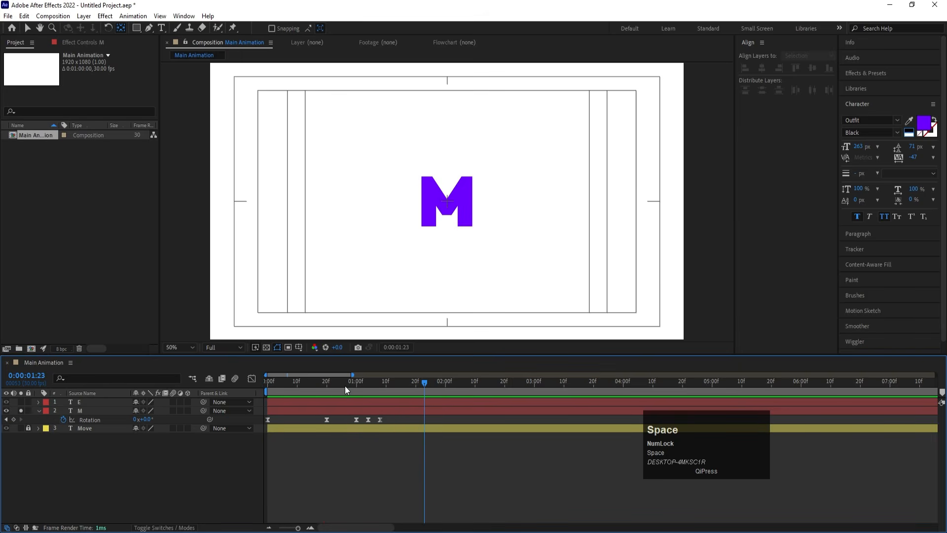
# - At 0:00:01:00, duplicate the E layer and solo only the copy
pyautogui.moveTo(345, 386)
pyautogui.mouseDown()
pyautogui.moveTo(333, 386)
pyautogui.moveTo(357, 387)
pyautogui.mouseUp()
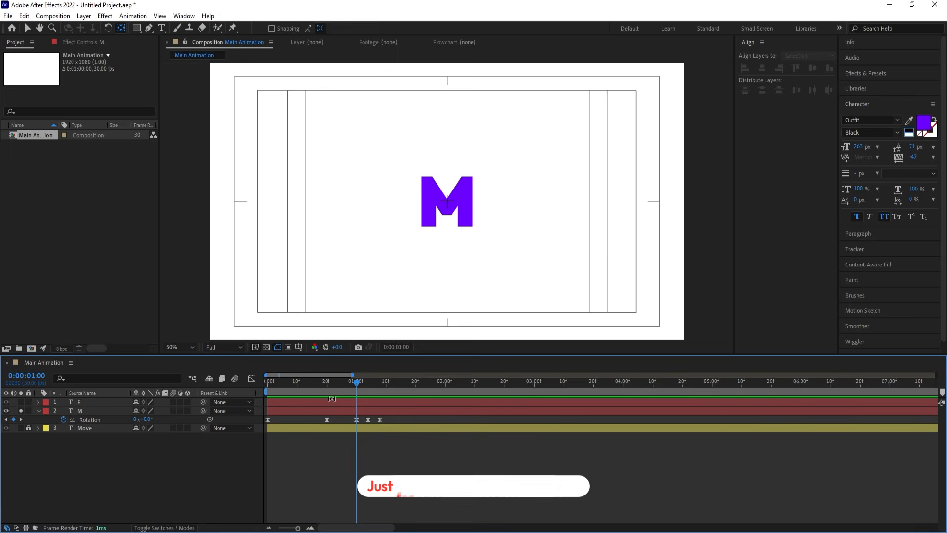
pyautogui.click(22, 402)
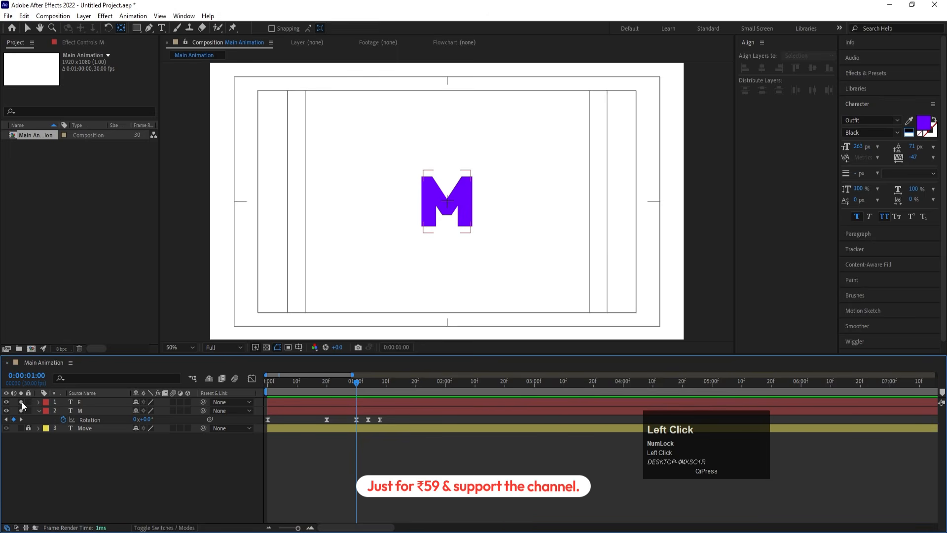
pyautogui.click(99, 403)
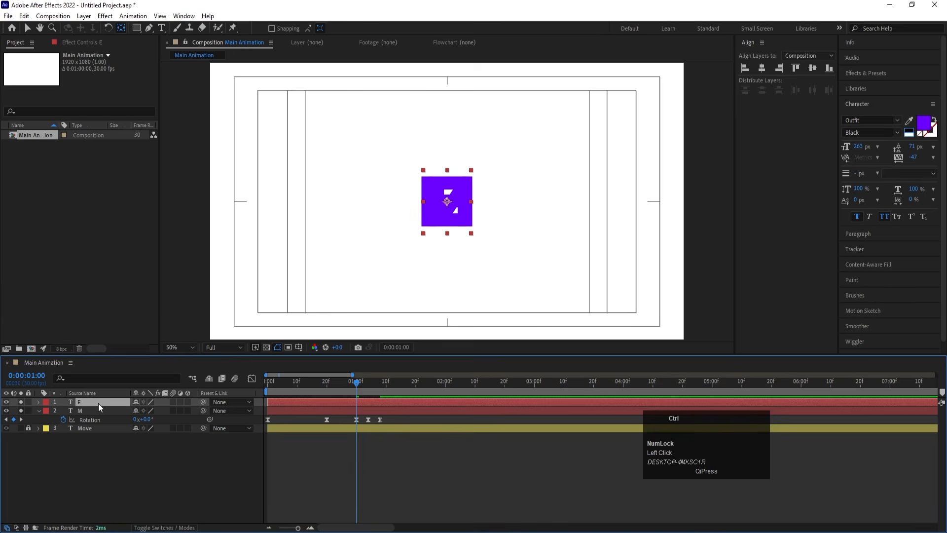
pyautogui.hotkey('ctrl', 'd')
pyautogui.click(20, 411)
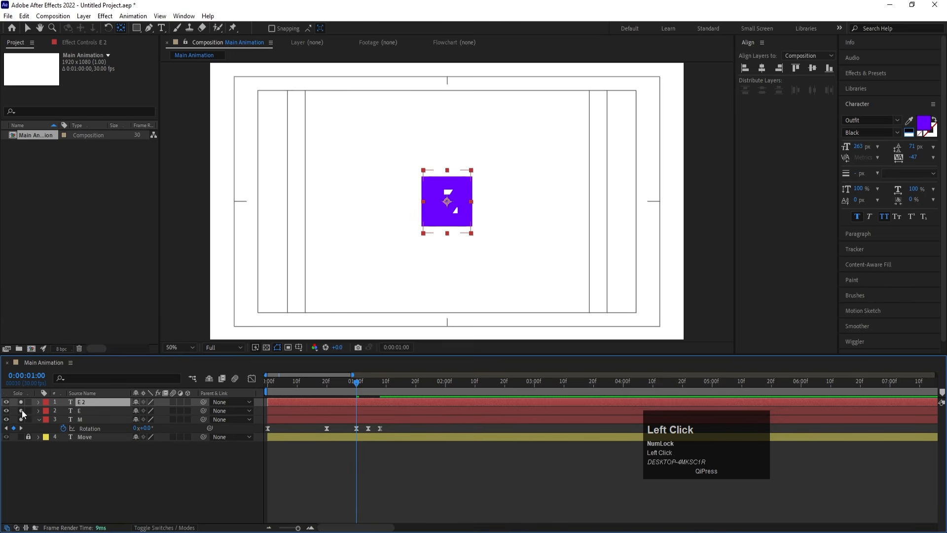
# - Replace the duplicated layer's text with an uppercase O
pyautogui.click(163, 29)
pyautogui.click(460, 204)
pyautogui.hotkey('ctrl', 'a')
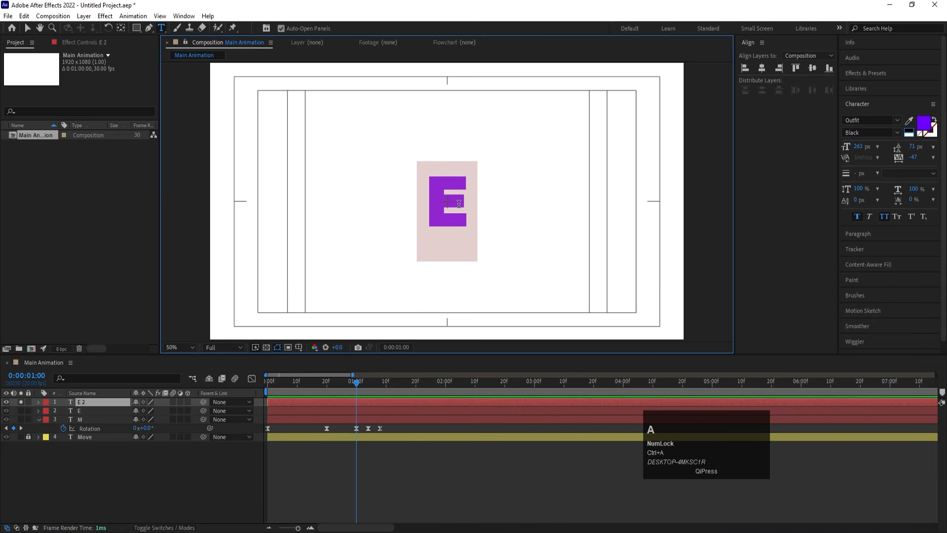
pyautogui.write('O')
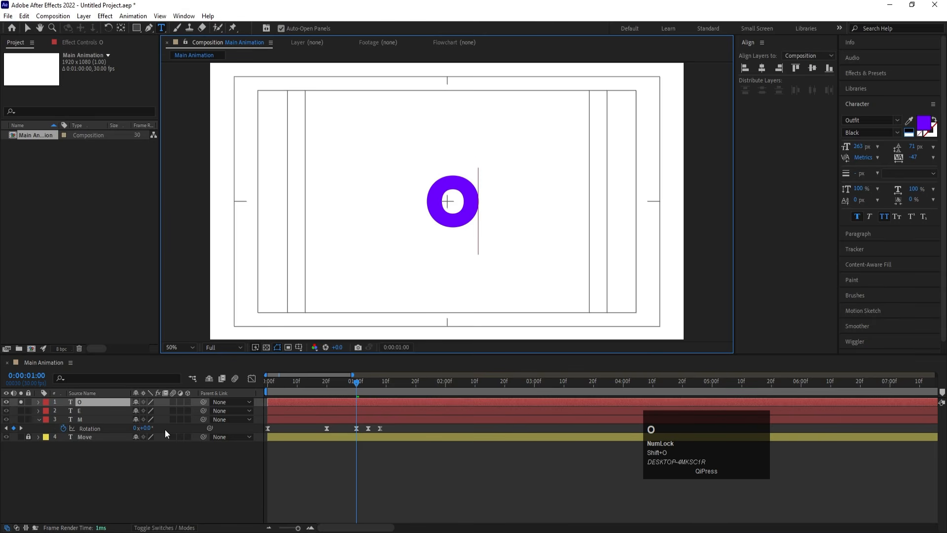
pyautogui.click(164, 430)
# - Center the O layer's anchor point in the letter and align the layer to the composition's horizontal center
pyautogui.click(85, 400)
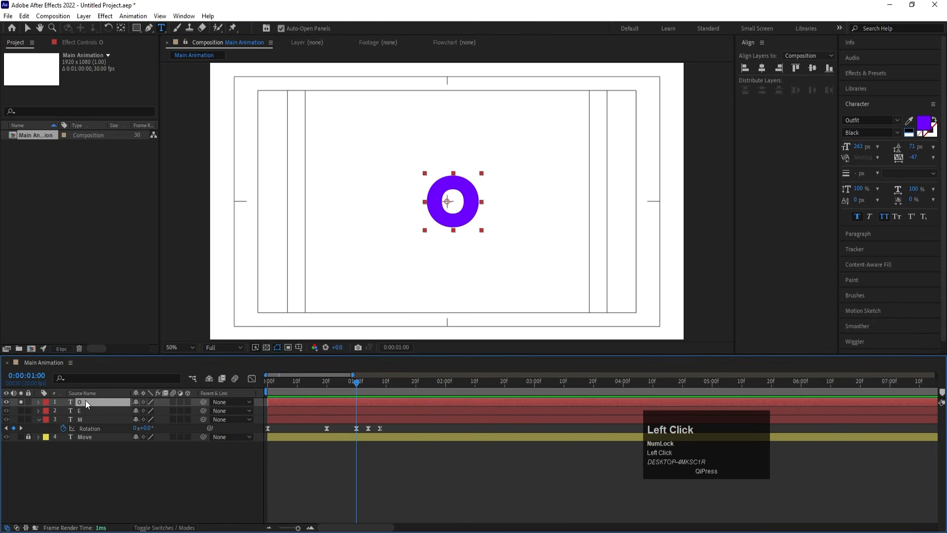
pyautogui.hotkey('ctrl', 'alt', 'Home')
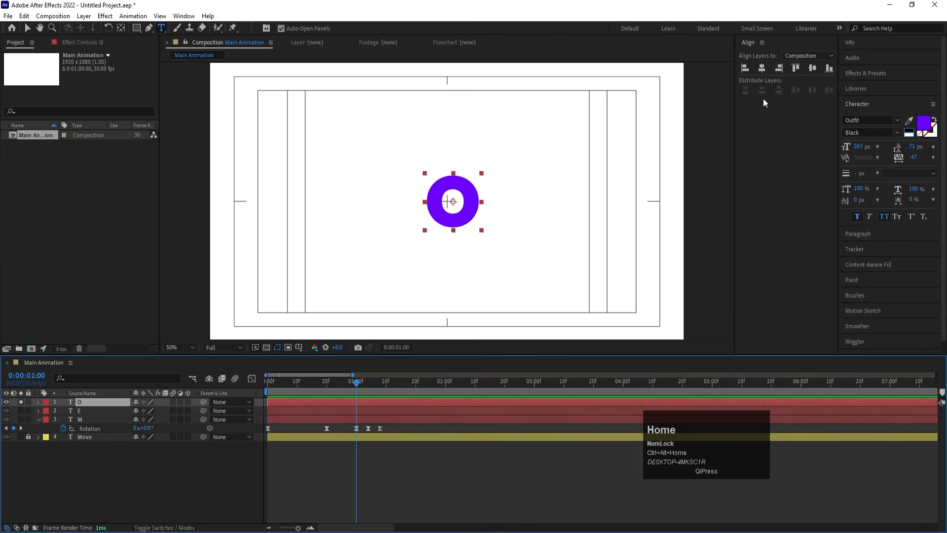
pyautogui.click(761, 68)
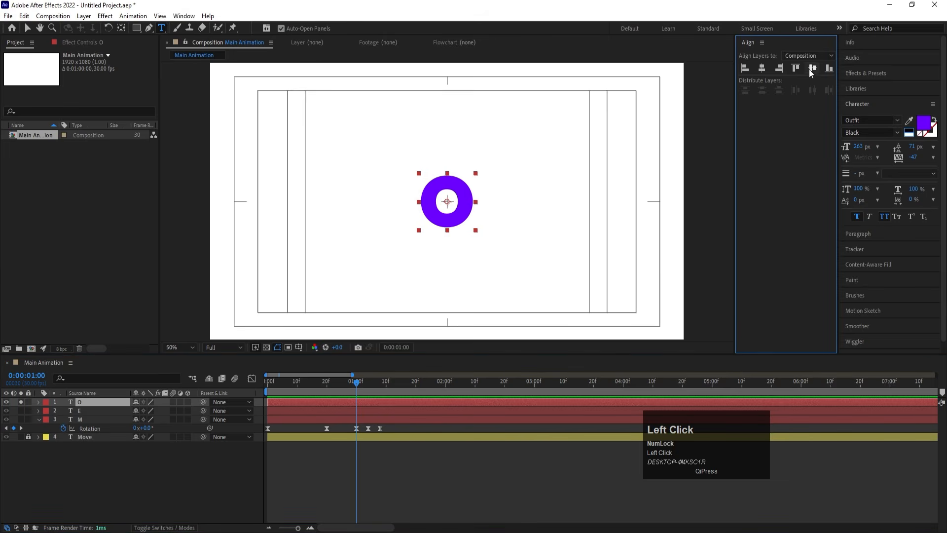
# - Unsolo the O layer and hide both the O and E layers, leaving M and Move shown at 0:00:00:00
pyautogui.click(22, 404)
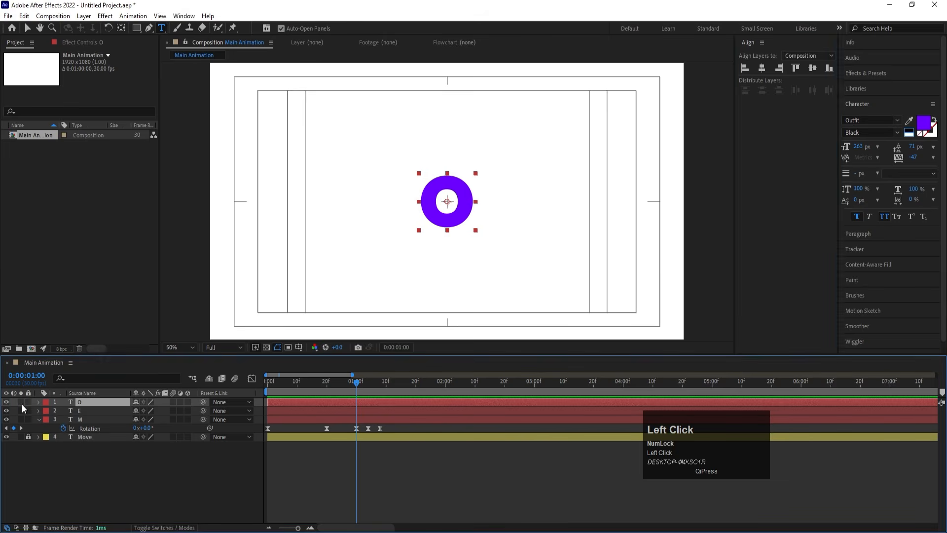
pyautogui.click(9, 408)
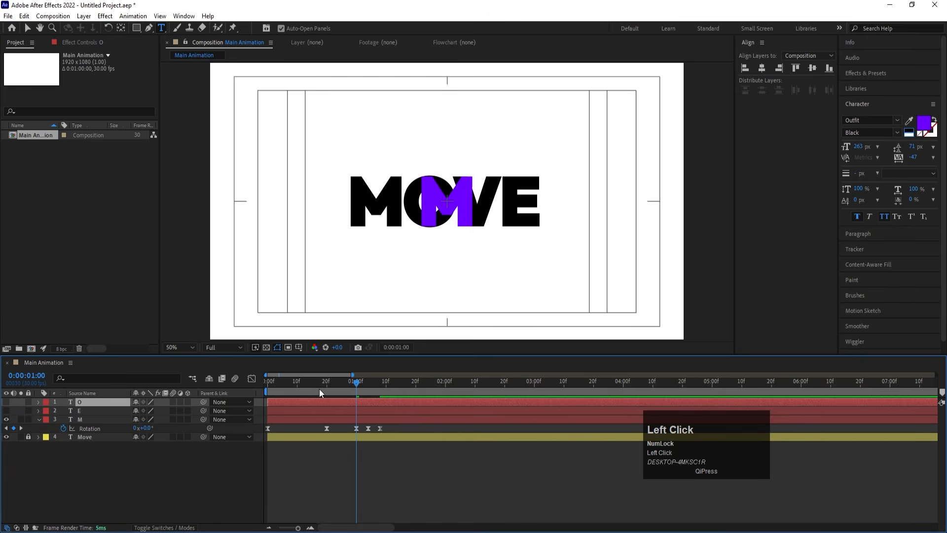
pyautogui.moveTo(320, 390); pyautogui.dragTo(279, 393)
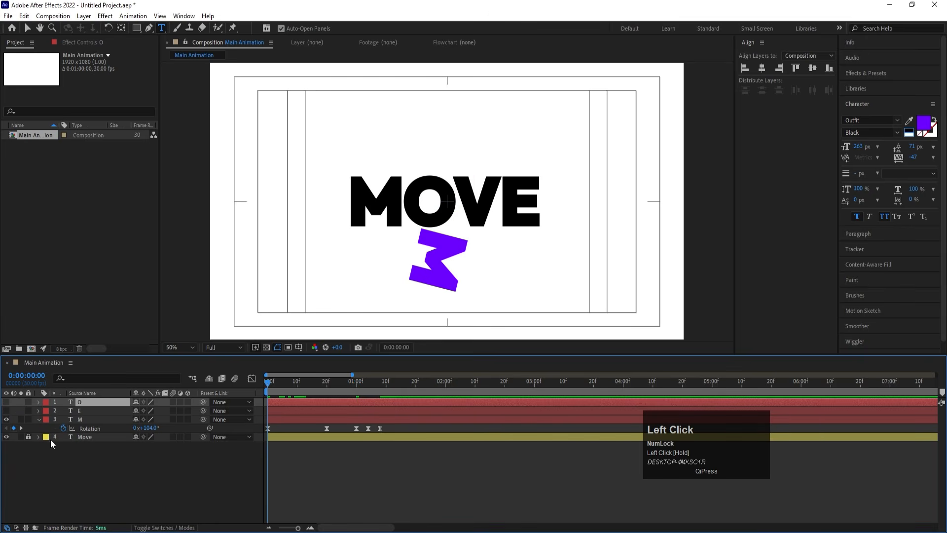
# - Unlock the Move layer, set its Opacity to 20%, and lock it again
pyautogui.click(28, 436)
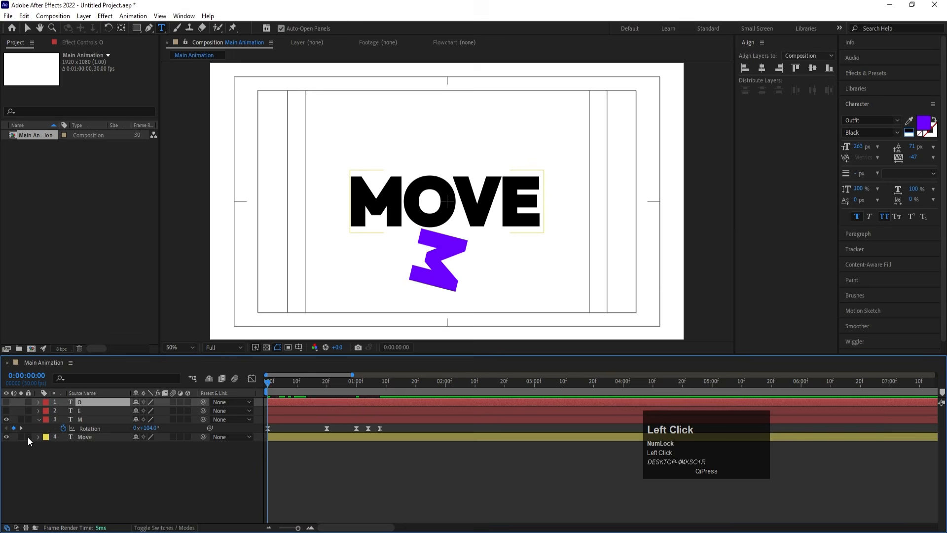
pyautogui.click(113, 438)
pyautogui.press('t')
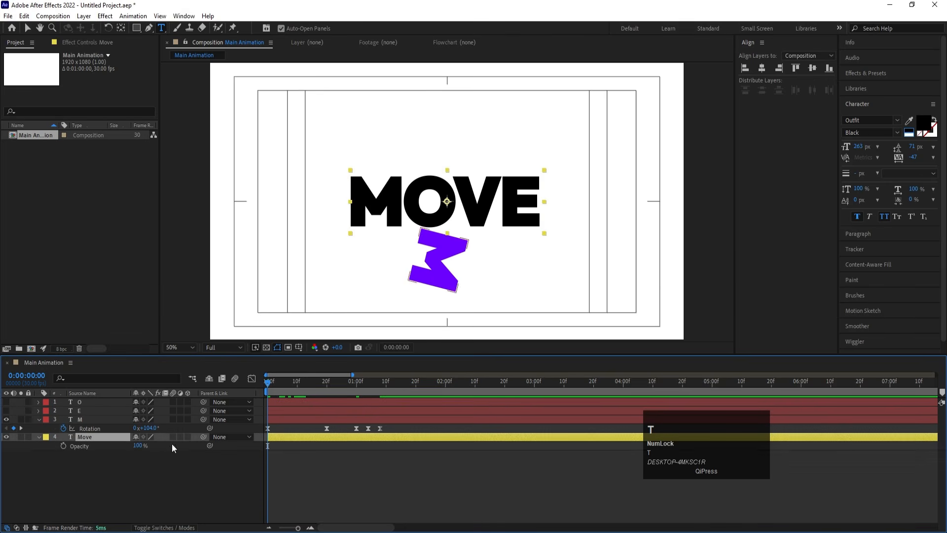
pyautogui.click(134, 446)
pyautogui.write('20')
pyautogui.press('Return')
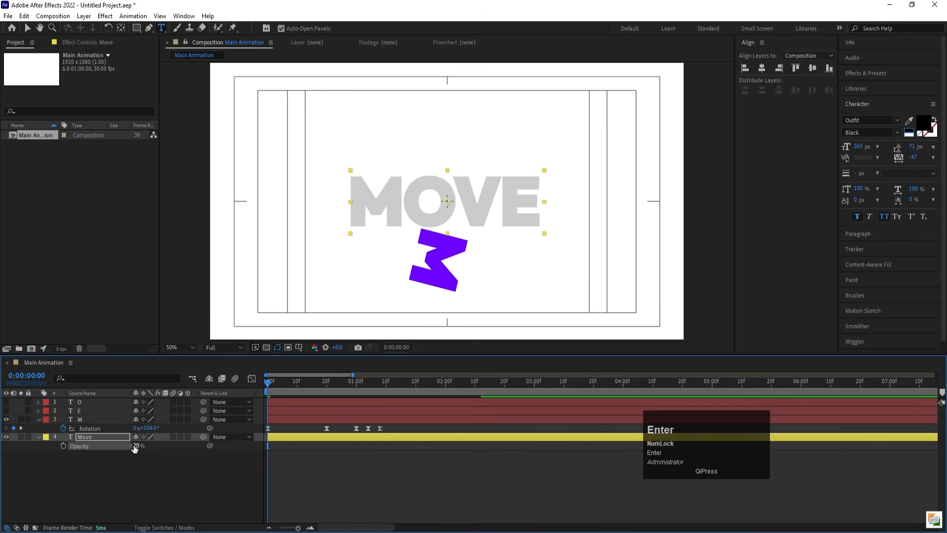
pyautogui.click(28, 436)
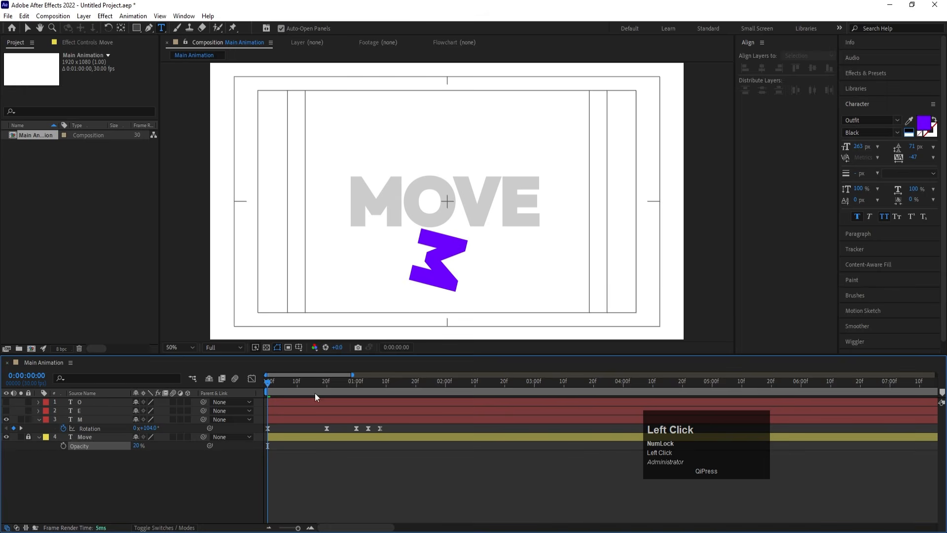
# - Set the M layer's Scale to 0% at 0:00:00:00 and start keyframing it
pyautogui.press('space')
pyautogui.moveTo(320, 383); pyautogui.dragTo(230, 382)
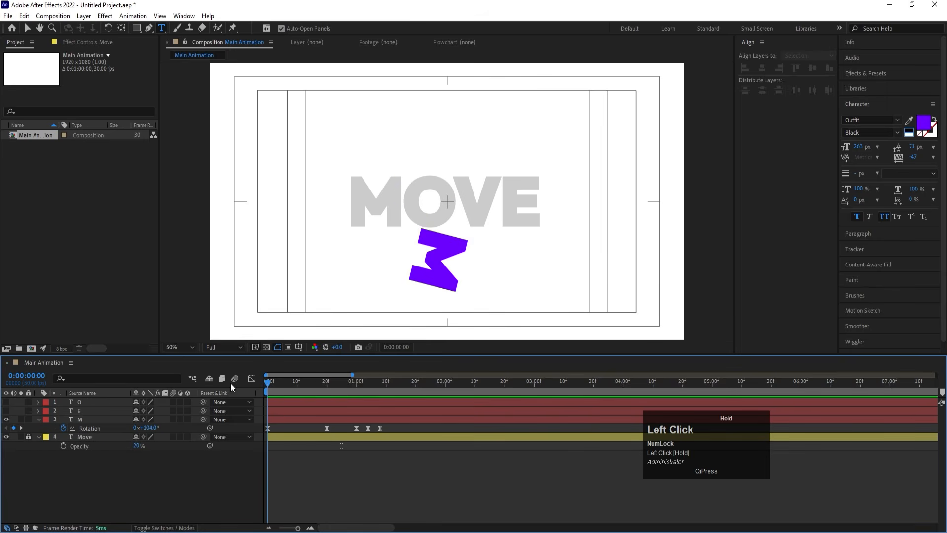
pyautogui.click(75, 420)
pyautogui.press('s')
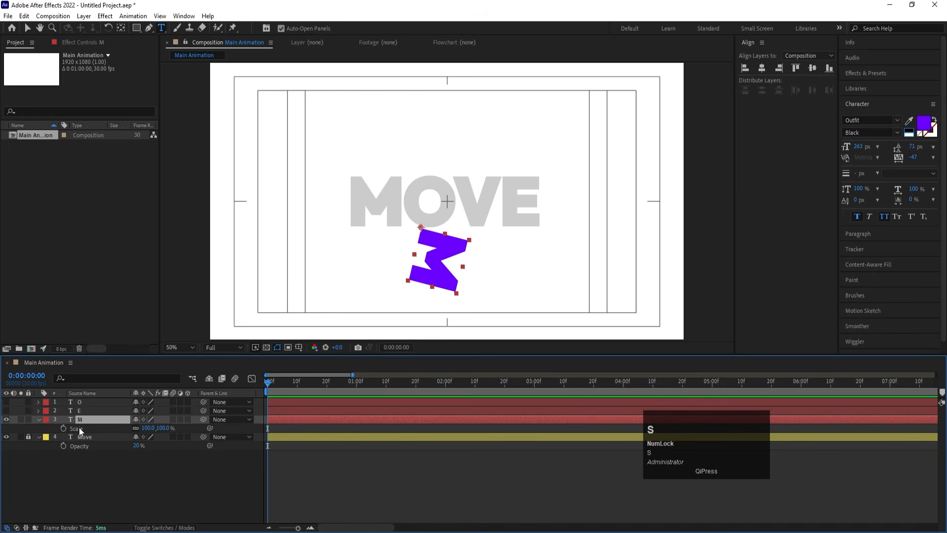
pyautogui.click(148, 429)
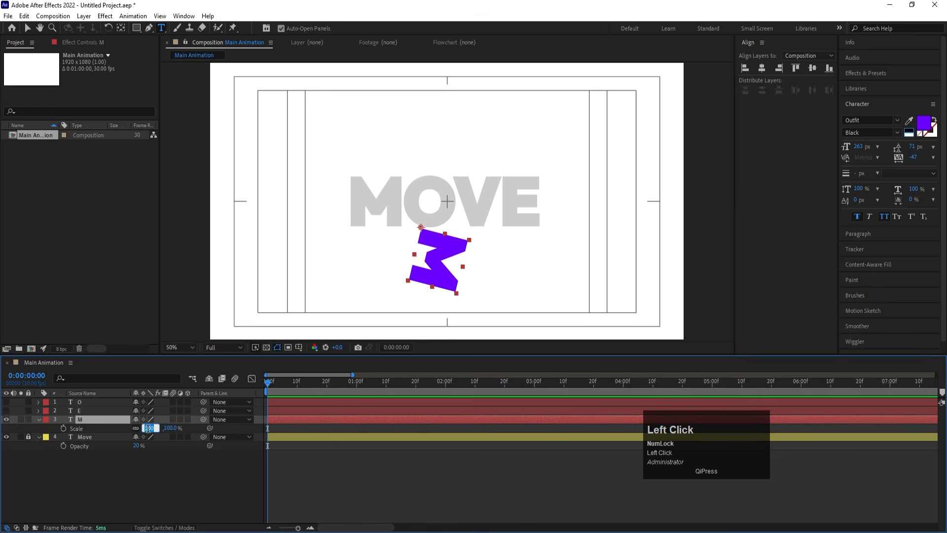
pyautogui.press('Return')
pyautogui.click(64, 429)
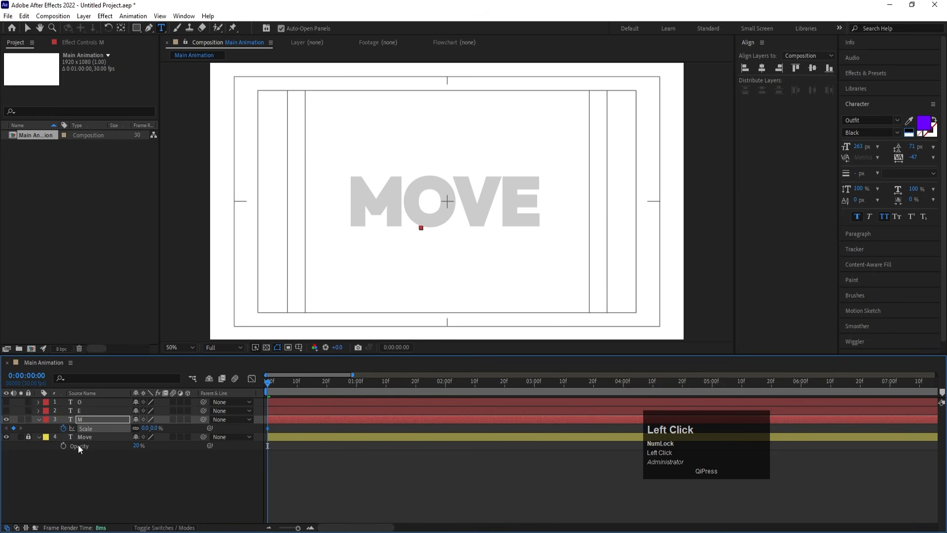
# - Reveal M's keyframed properties and add a 100% Scale keyframe at 0:00:00:20
pyautogui.press('u')
pyautogui.press('u')
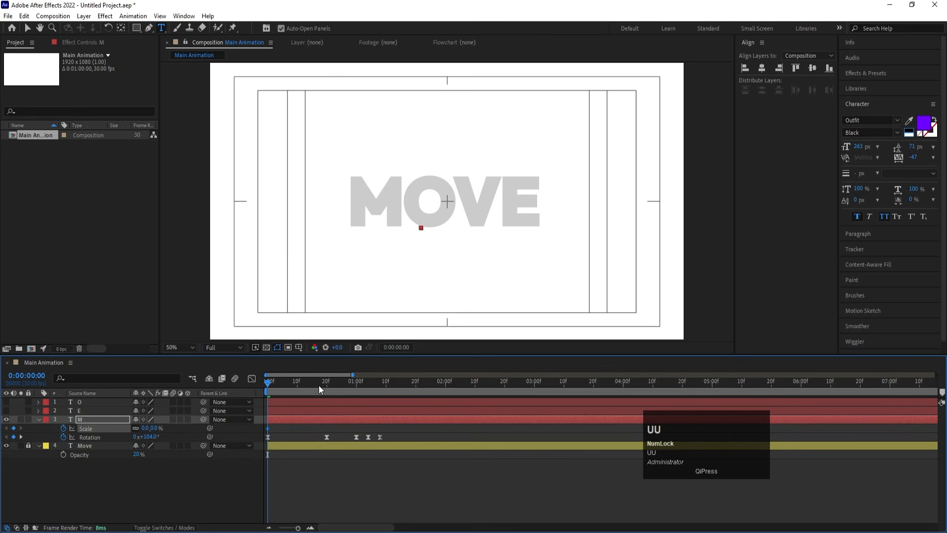
pyautogui.moveTo(320, 387); pyautogui.dragTo(327, 390)
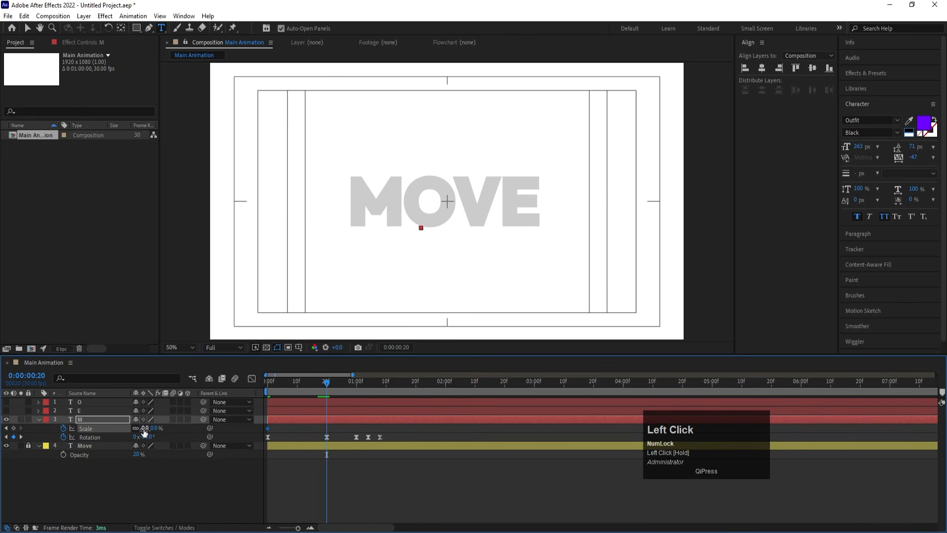
pyautogui.click(144, 428)
pyautogui.write('100')
pyautogui.press('Return')
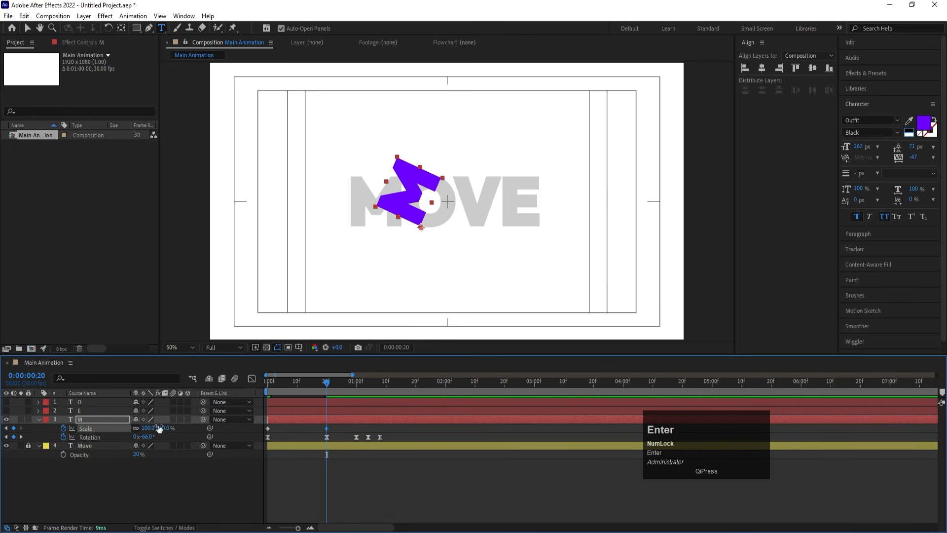
# - Apply Easy Ease to both of M's Scale keyframes and open the Graph Editor for them
pyautogui.click(93, 428)
pyautogui.press('F9')
pyautogui.press('space')
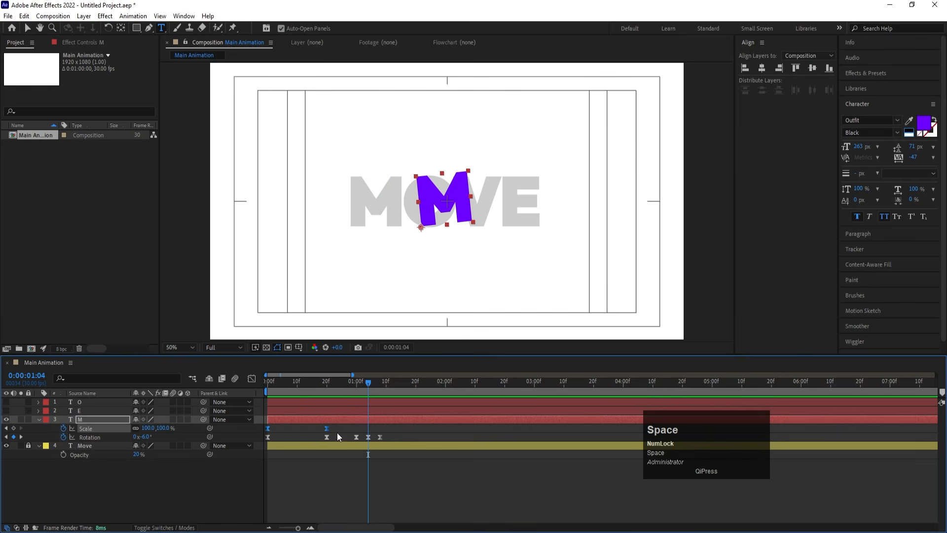
pyautogui.click(251, 379)
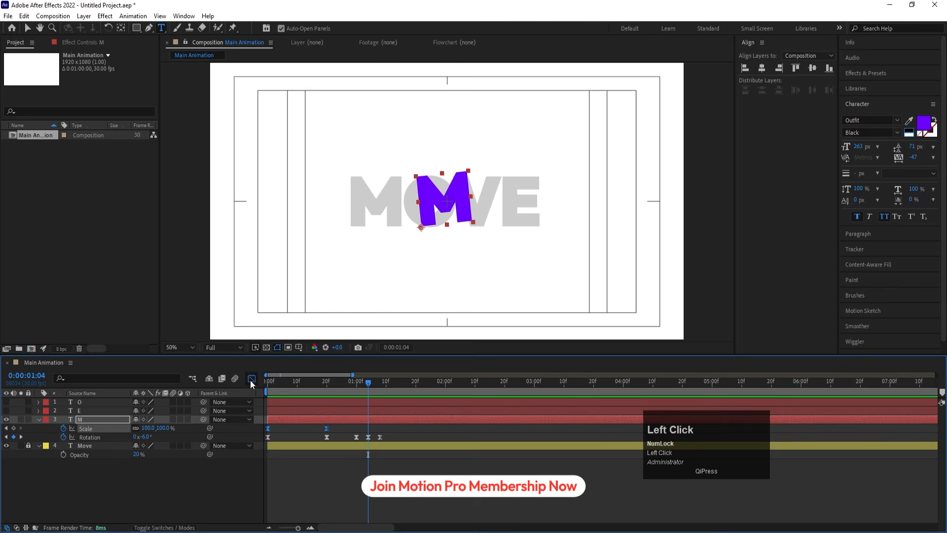
# - Reshape M's Scale speed curve in the Graph Editor for a fast start and long ease-out, preview it, and return to the keyframe view
pyautogui.moveTo(358, 424); pyautogui.dragTo(297, 484)
pyautogui.click(267, 383)
pyautogui.press('space')
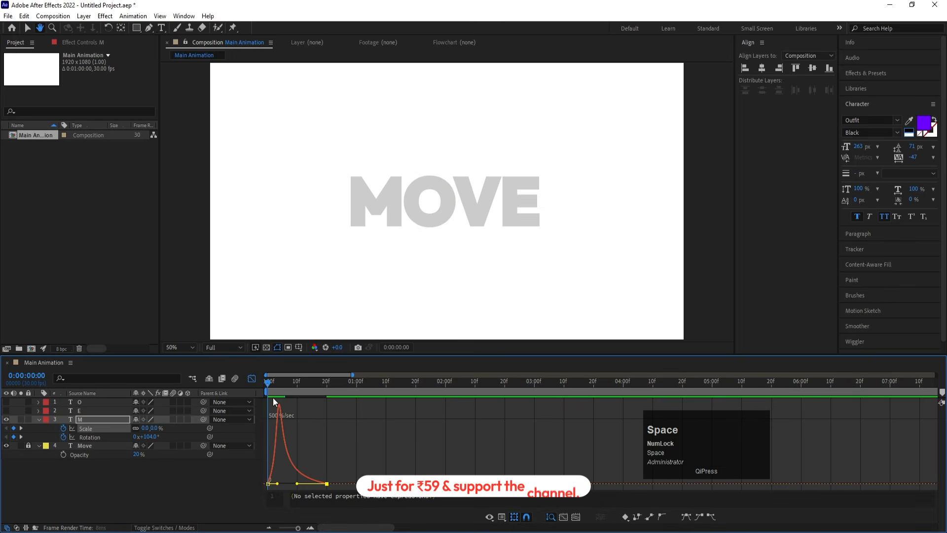
pyautogui.press("'")
pyautogui.hotkey('ctrl', 't')
pyautogui.click(252, 379)
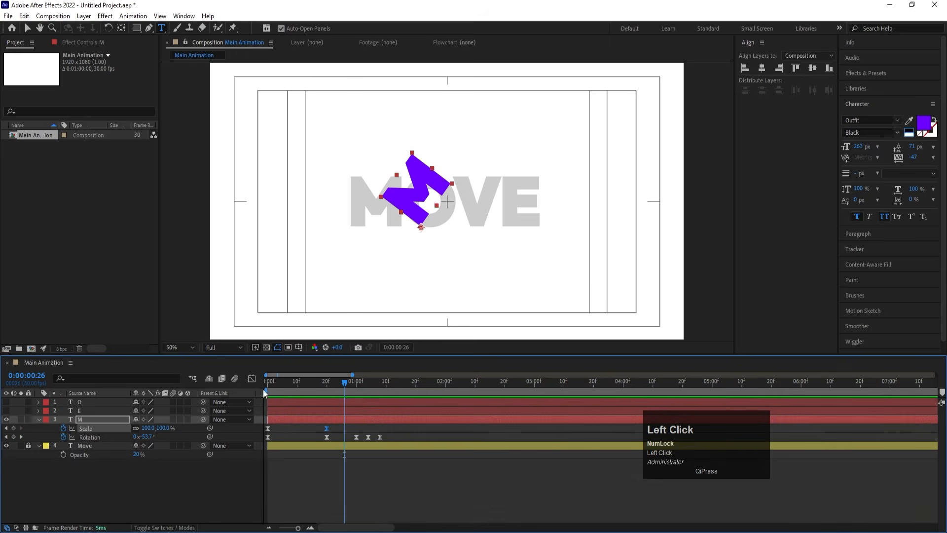
# - Move M's 100% Scale keyframe earlier to about 0:00:00:08, preview the animation, and return to 0:00:00:00
pyautogui.click(265, 392)
pyautogui.click(315, 432)
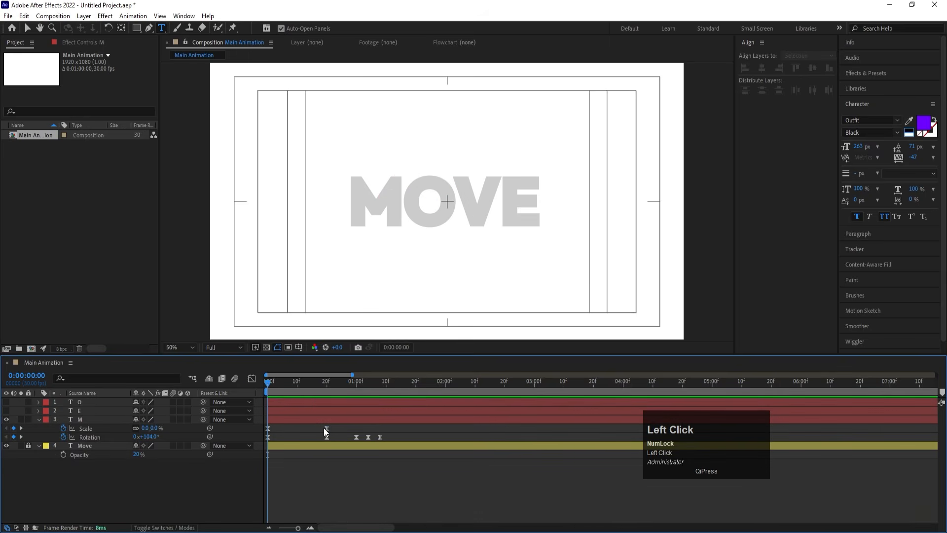
pyautogui.moveTo(326, 428); pyautogui.dragTo(291, 428)
pyautogui.press('space')
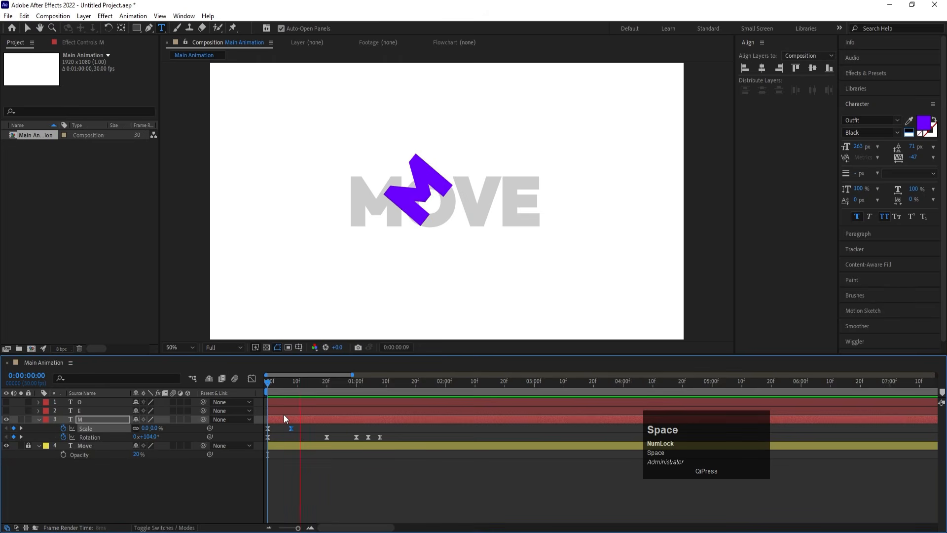
pyautogui.moveTo(305, 399); pyautogui.dragTo(268, 386)
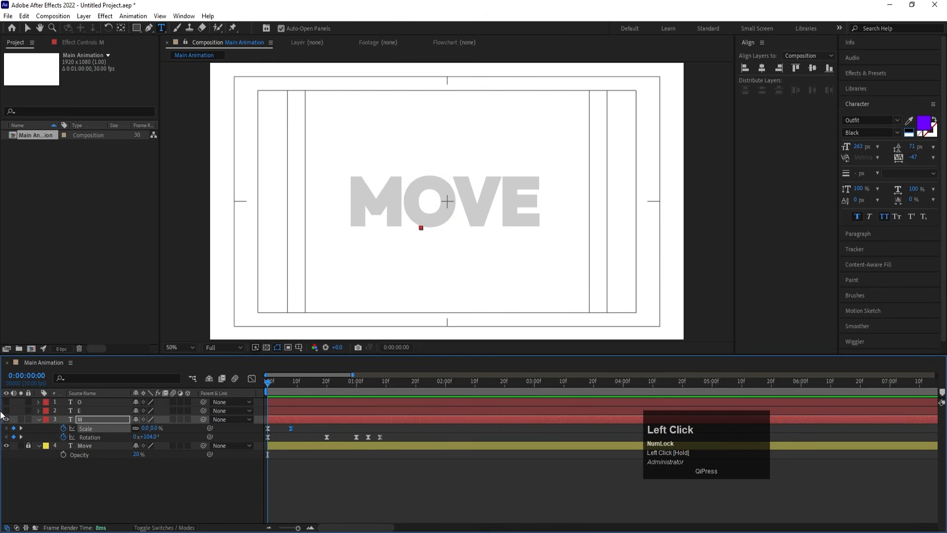
# - Show the E layer, reveal its Position, and move the letter down and left to 860, 640
pyautogui.moveTo(8, 416); pyautogui.dragTo(7, 401)
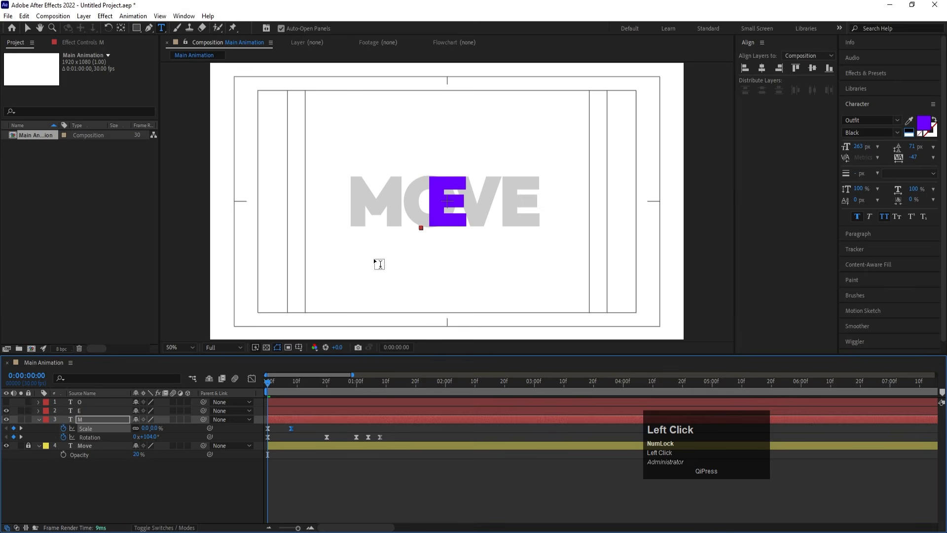
pyautogui.click(91, 491)
pyautogui.click(87, 409)
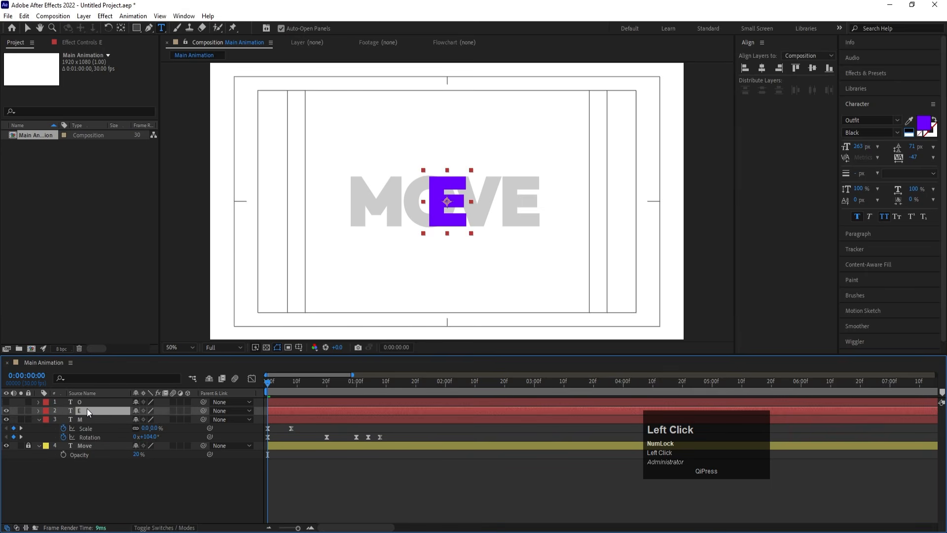
pyautogui.press('p')
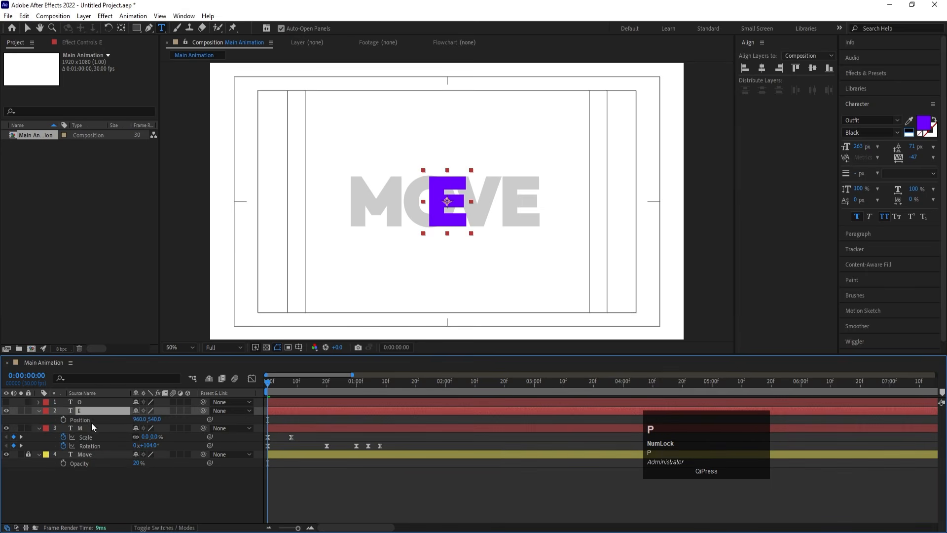
pyautogui.press('v')
pyautogui.moveTo(454, 216); pyautogui.dragTo(429, 241)
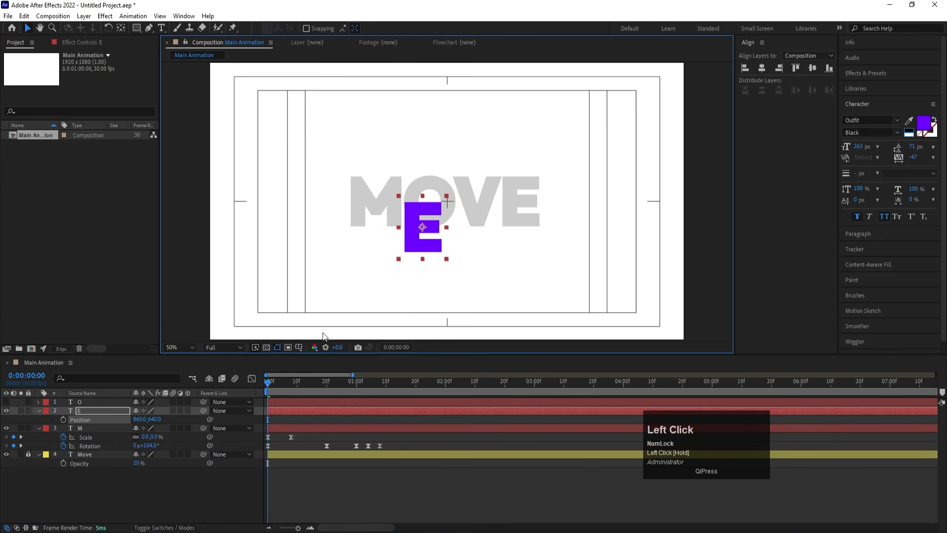
# - Start keyframing E's Position, Scale and Rotation at 0:00:00:00 and reveal all three keyframed properties
pyautogui.click(73, 418)
pyautogui.press('s')
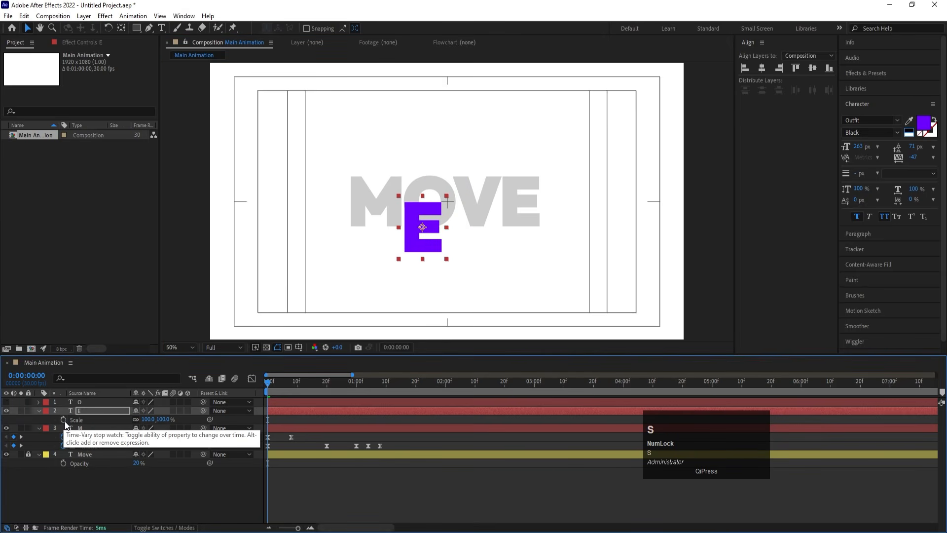
pyautogui.click(63, 419)
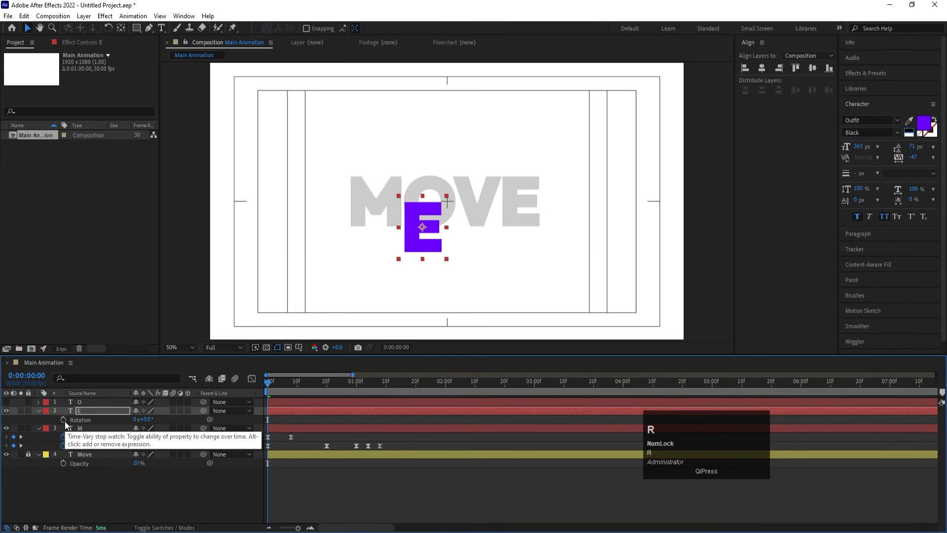
pyautogui.press('r')
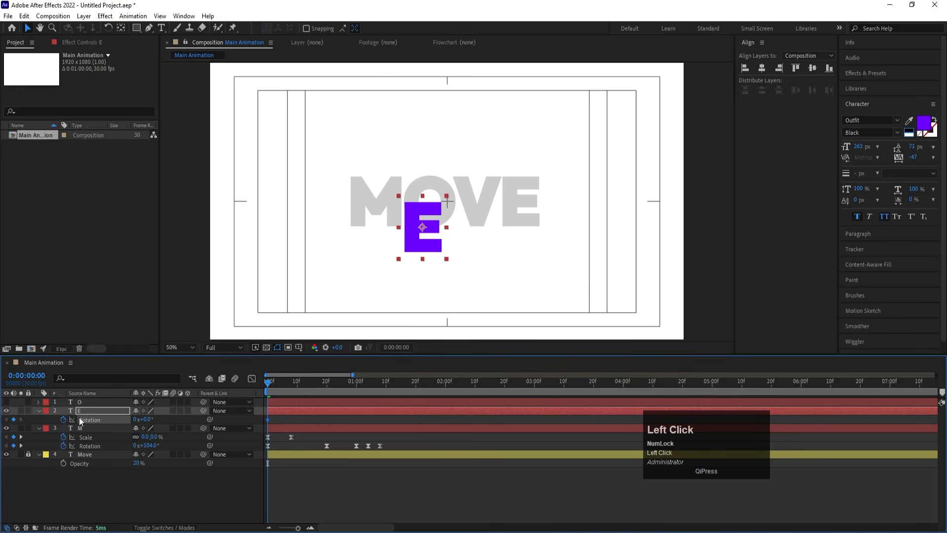
pyautogui.press('u')
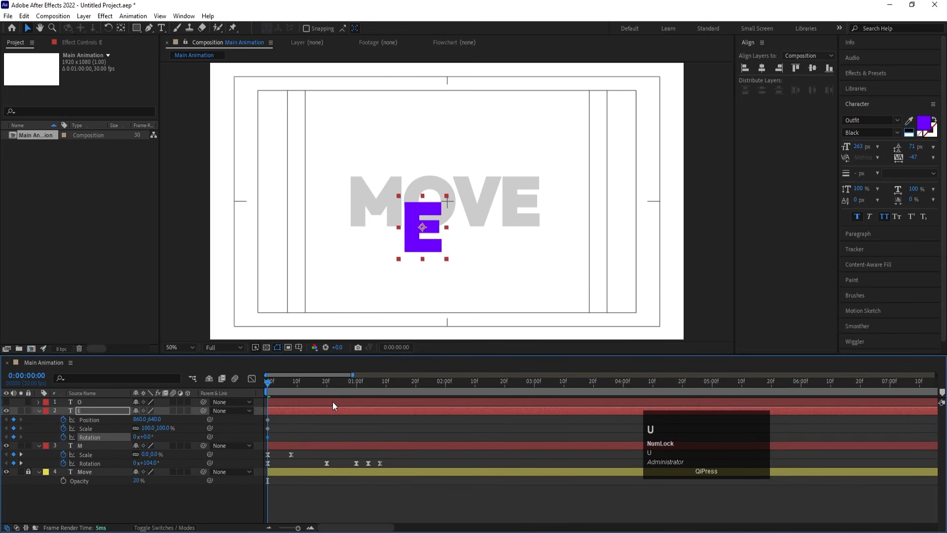
# - At 0:00:01:00, move the purple E over the faded reference E to Position 1260, 538
pyautogui.moveTo(316, 385); pyautogui.dragTo(355, 398)
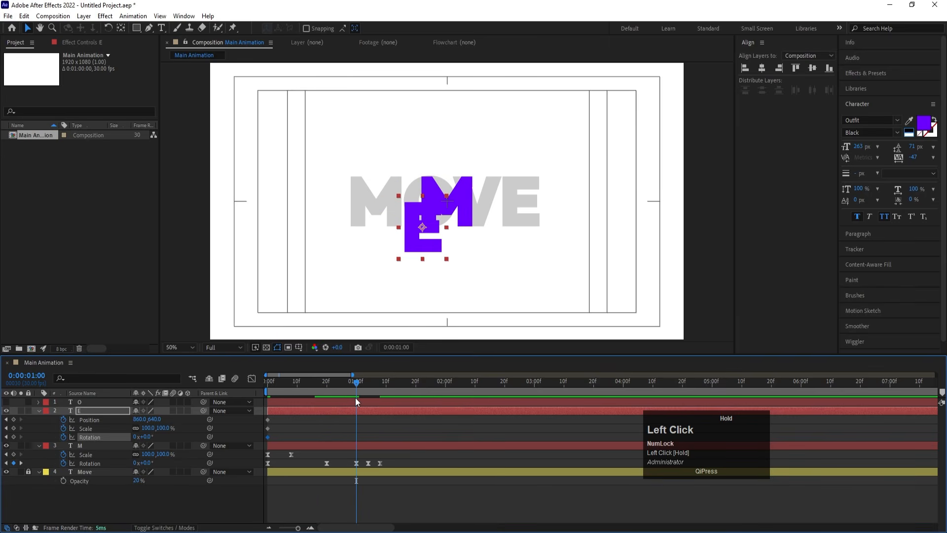
pyautogui.moveTo(413, 253); pyautogui.dragTo(511, 214)
pyautogui.press('Left')
pyautogui.press('Left')
pyautogui.press('Down')
pyautogui.press('Down')
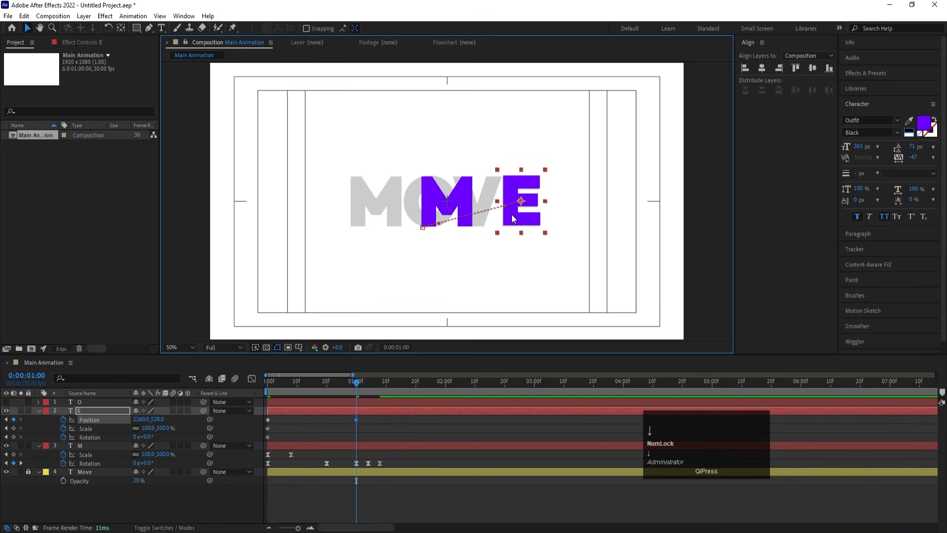
# - Keyframe E's Scale at 100% and Rotation at one full turn at 0:00:01:00, and preview the motion from the start
pyautogui.click(14, 428)
pyautogui.click(14, 436)
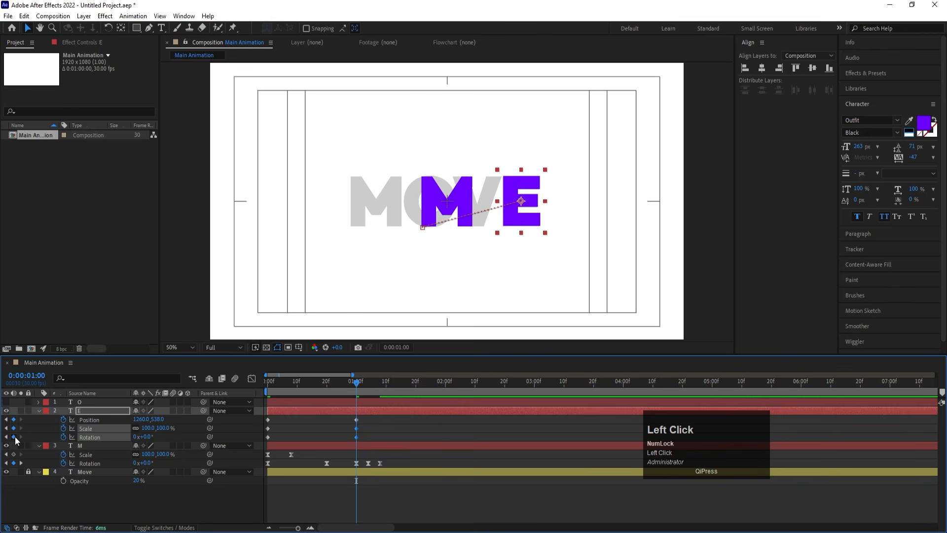
pyautogui.click(136, 437)
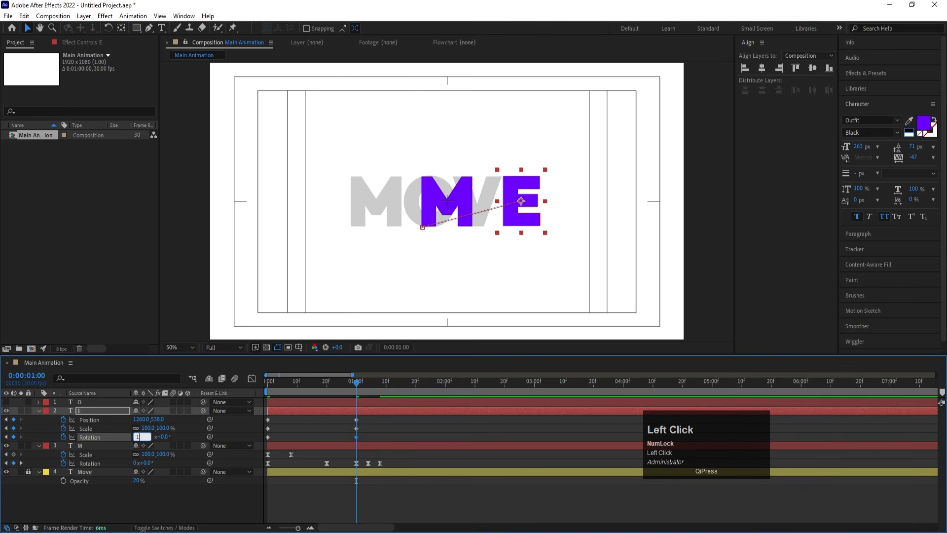
pyautogui.write('1')
pyautogui.press('Return')
pyautogui.moveTo(301, 382); pyautogui.dragTo(263, 380)
pyautogui.press('space')
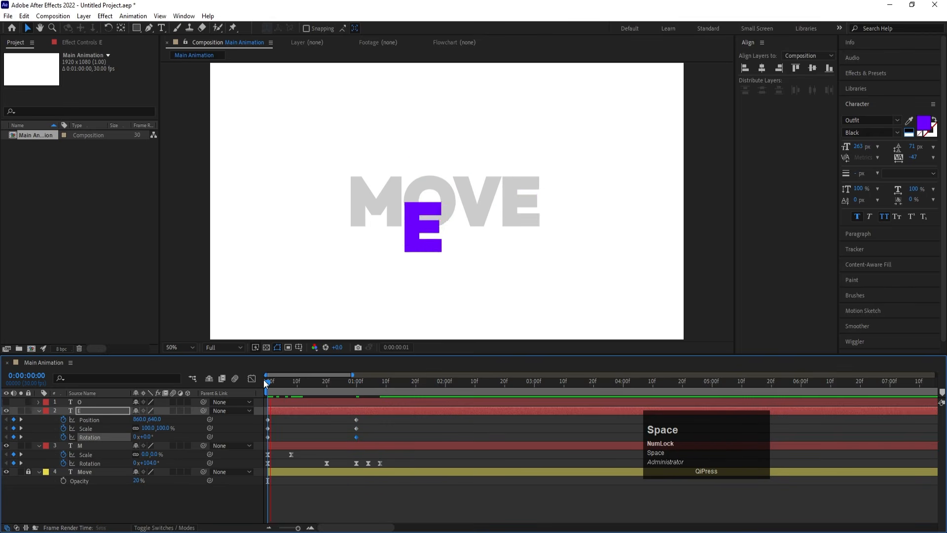
pyautogui.click(315, 386)
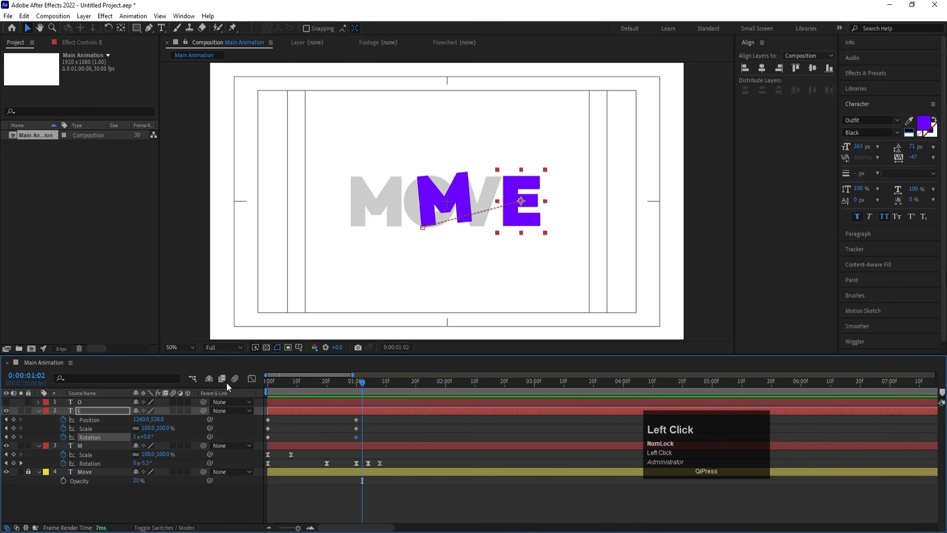
# - Set E's Scale to 0% at 0:00:00:00
pyautogui.click(304, 398)
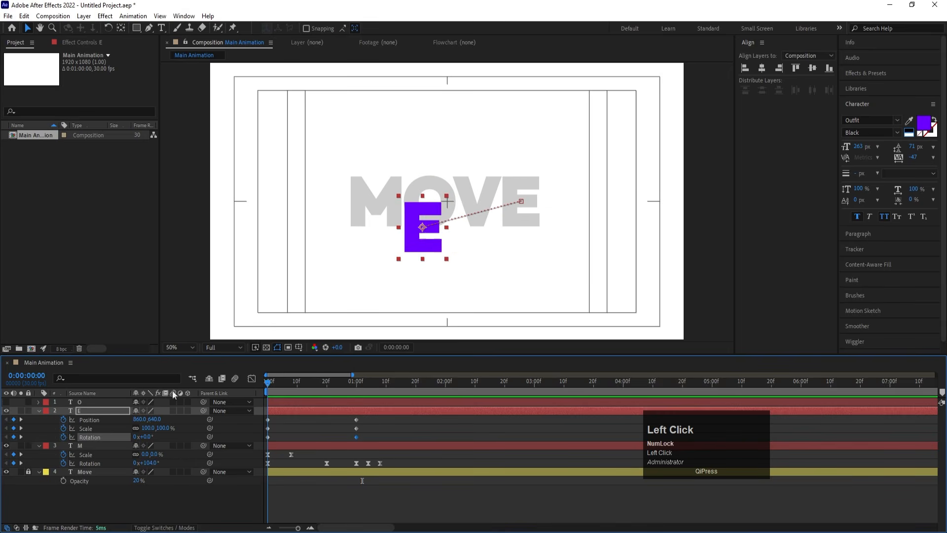
pyautogui.click(143, 428)
pyautogui.write('0')
pyautogui.press('Return')
# - Apply Easy Ease to all of E's keyframes, reshape their speed curves for a fast start and long ease-out, and preview the result
pyautogui.moveTo(368, 438); pyautogui.dragTo(197, 378)
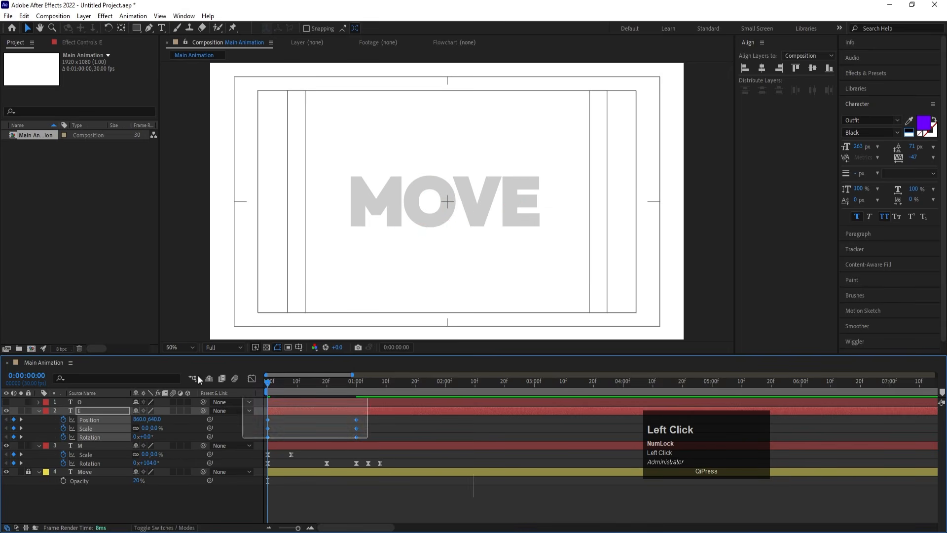
pyautogui.press('F9')
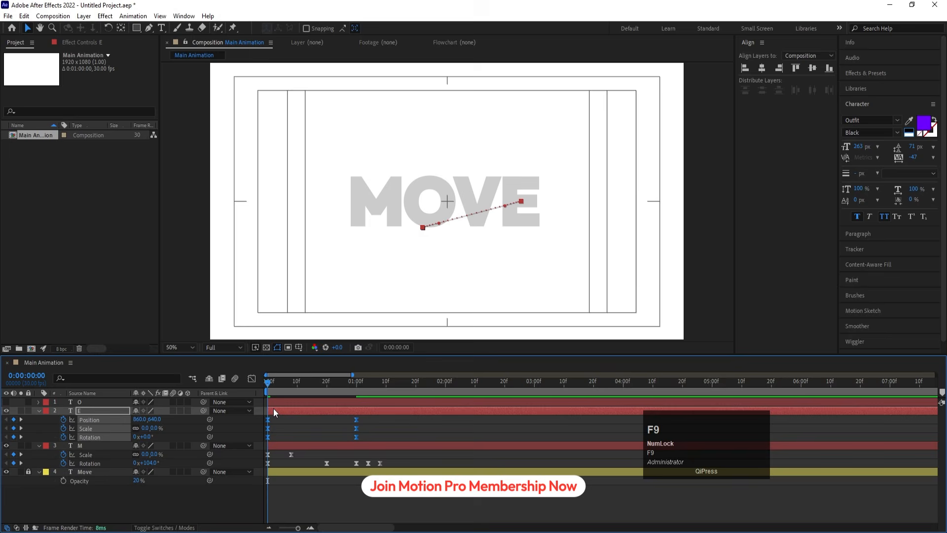
pyautogui.click(252, 378)
pyautogui.moveTo(384, 449); pyautogui.dragTo(312, 482)
pyautogui.press('space')
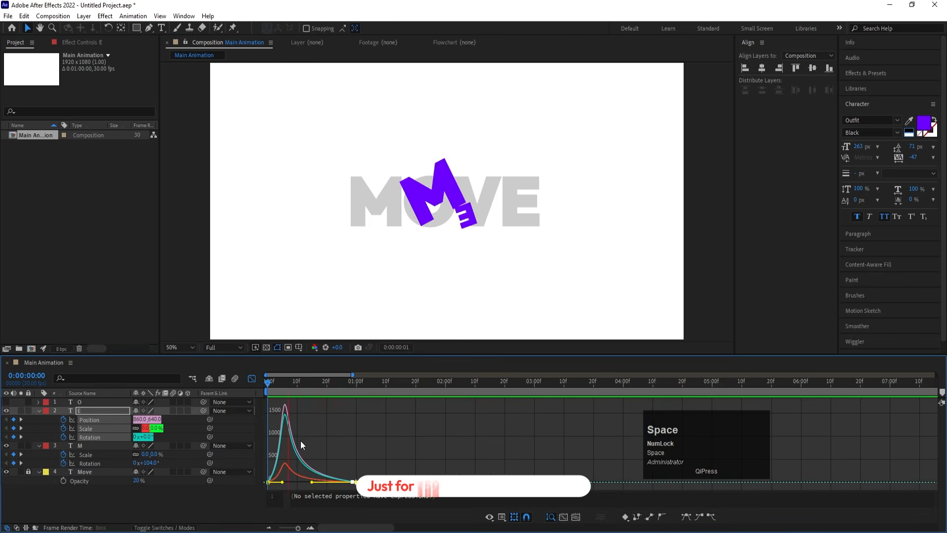
pyautogui.click(256, 378)
pyautogui.click(252, 379)
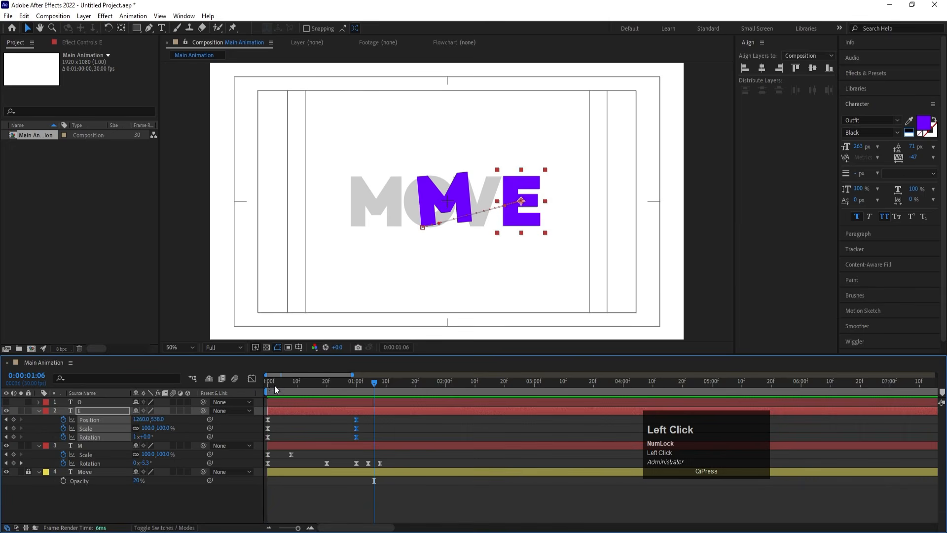
pyautogui.moveTo(274, 386); pyautogui.dragTo(239, 393)
pyautogui.press('space')
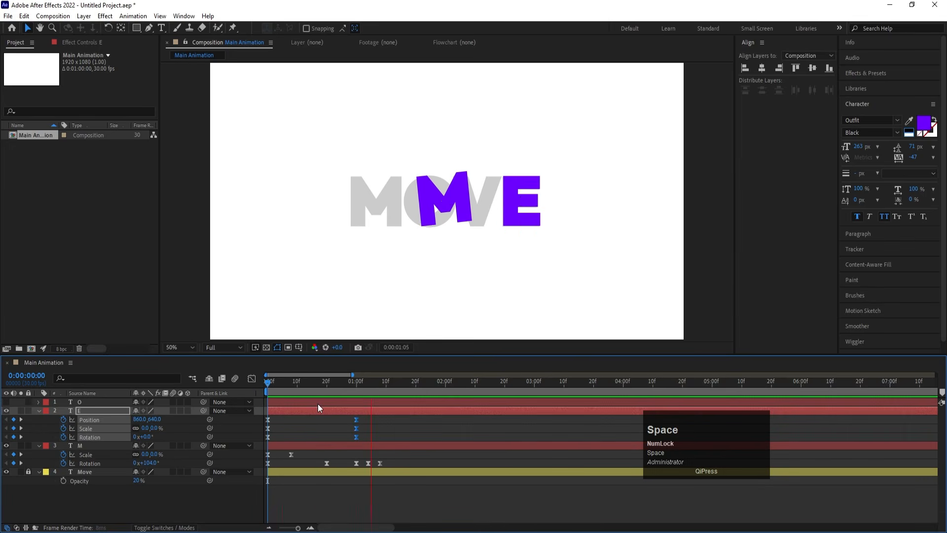
# - Show the O layer, trim its start to 0:00:01:00, and collapse the other layers' properties
pyautogui.moveTo(335, 384); pyautogui.dragTo(356, 390)
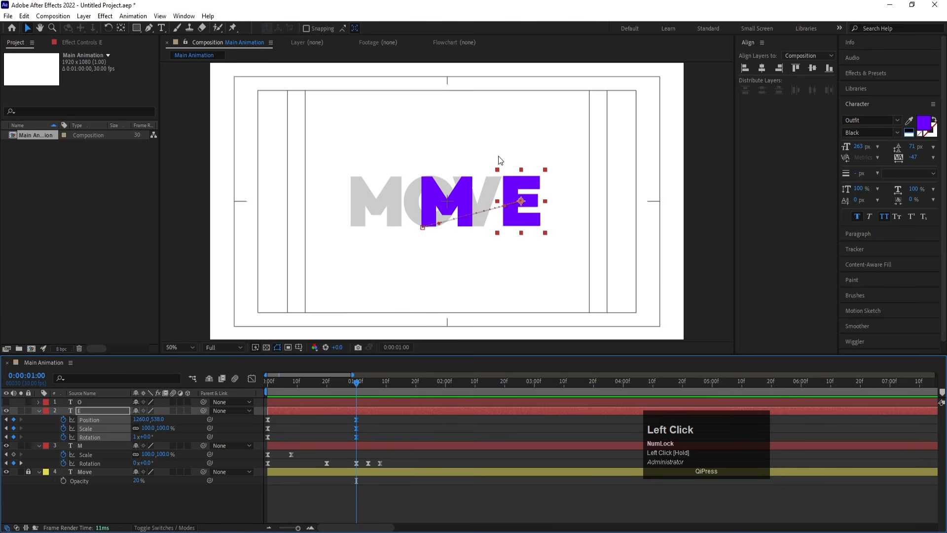
pyautogui.click(81, 401)
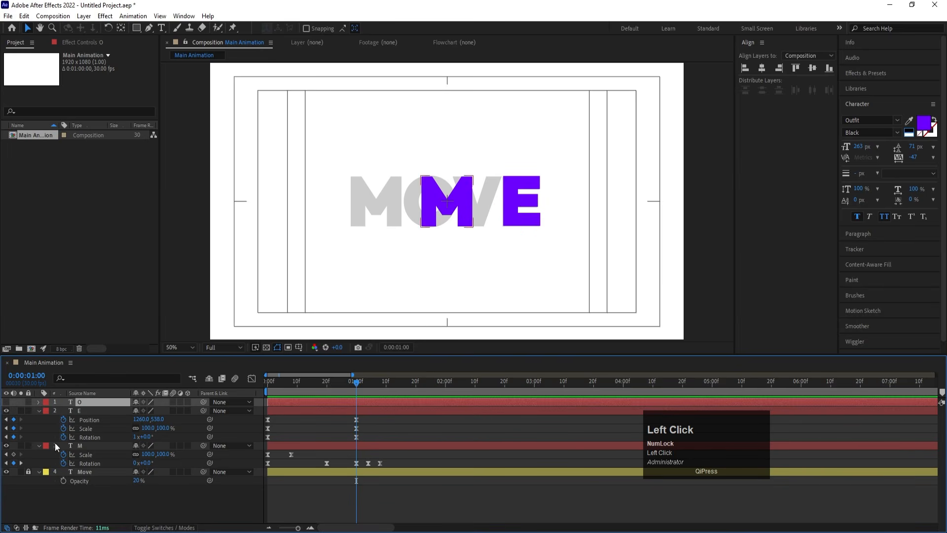
pyautogui.click(8, 401)
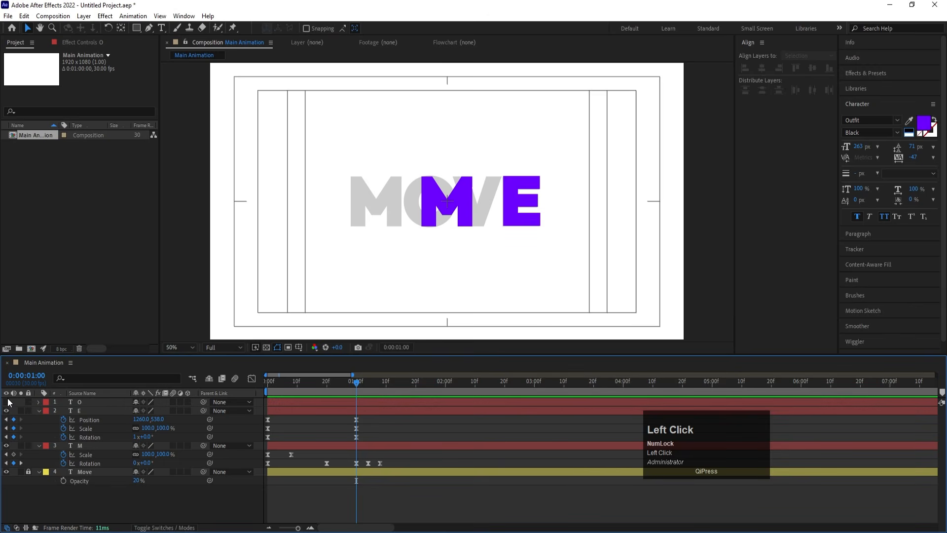
pyautogui.click(93, 405)
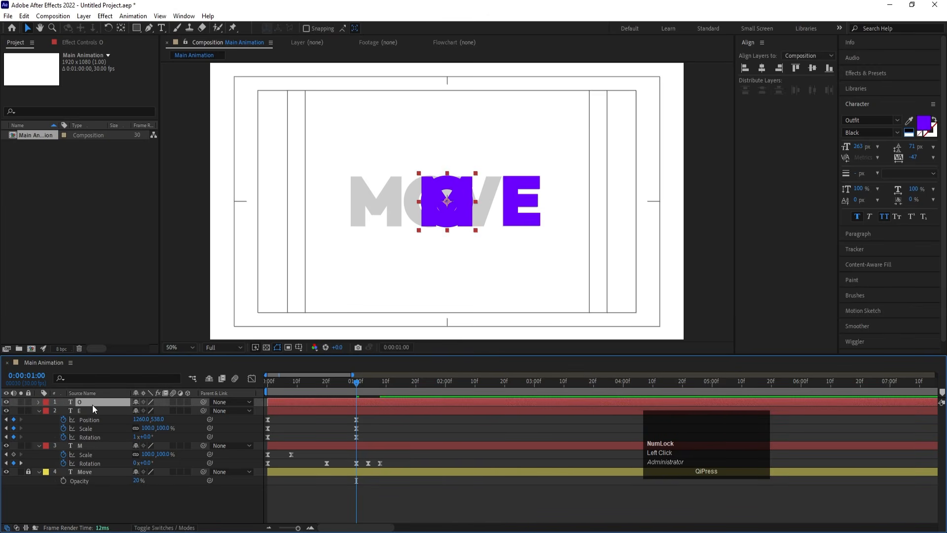
pyautogui.click(386, 432)
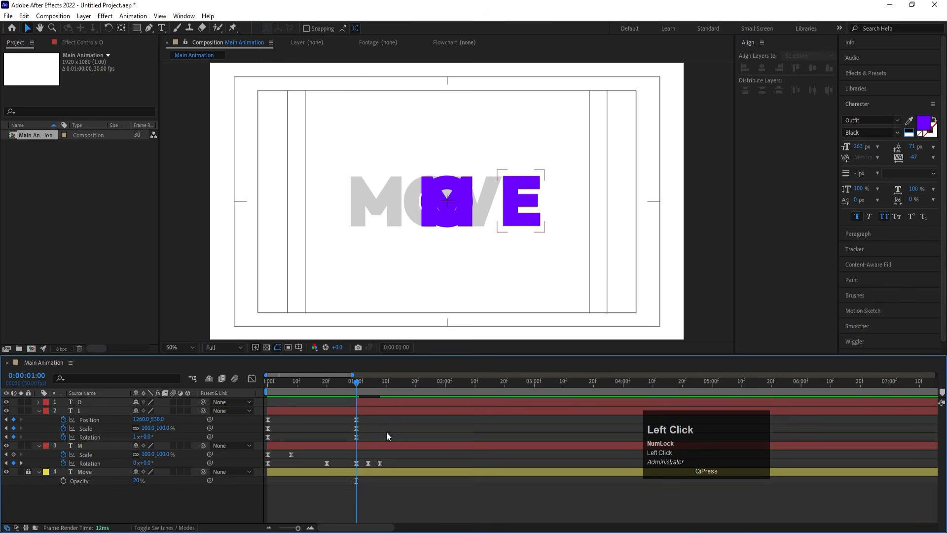
pyautogui.press('u')
# - Start keyframing O's Position and Scale at 0:00:01:00, reveal both properties, and go to 0:00:01:20
pyautogui.click(360, 402)
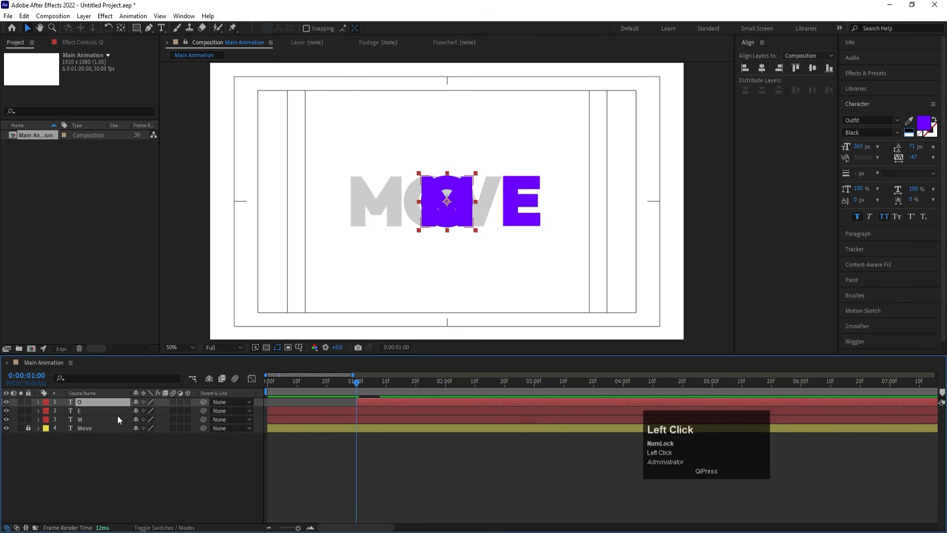
pyautogui.press('p')
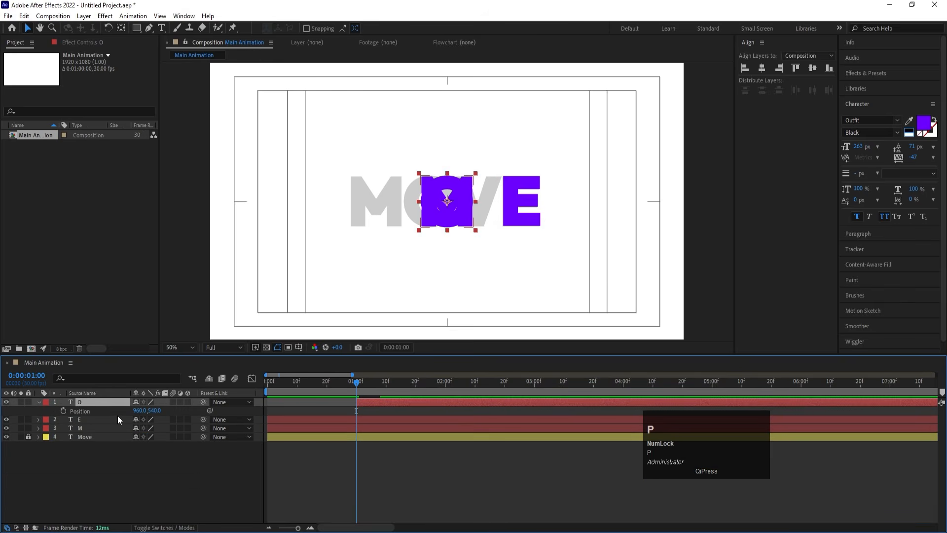
pyautogui.click(64, 413)
pyautogui.press('s')
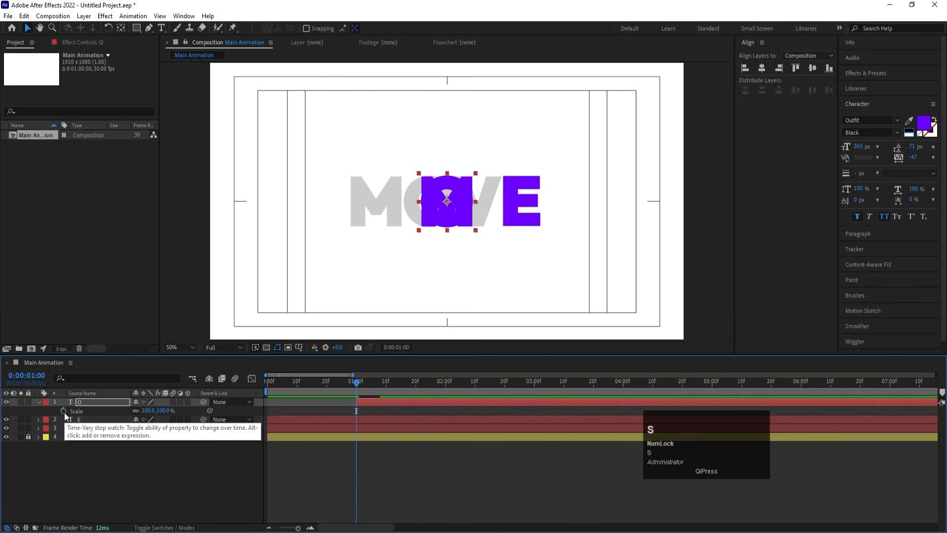
pyautogui.click(64, 413)
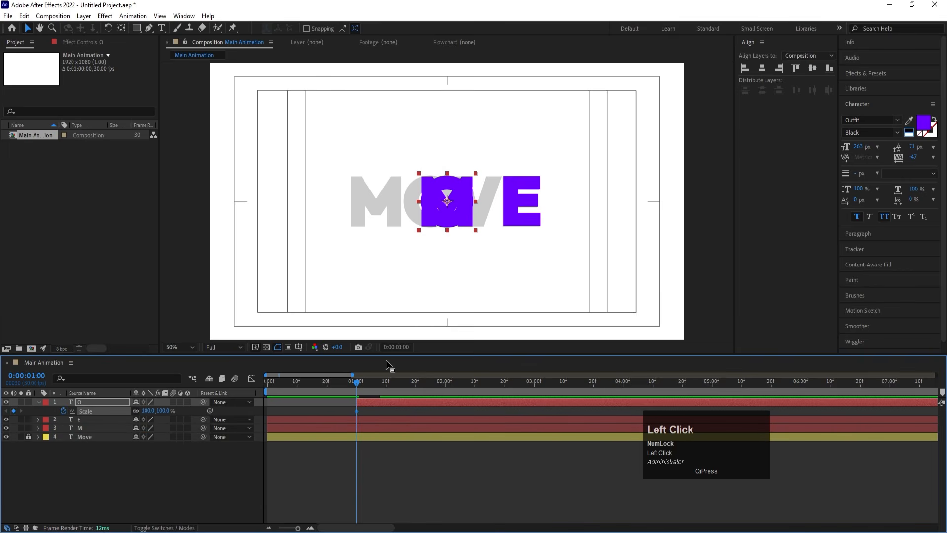
pyautogui.press('u')
pyautogui.click(417, 381)
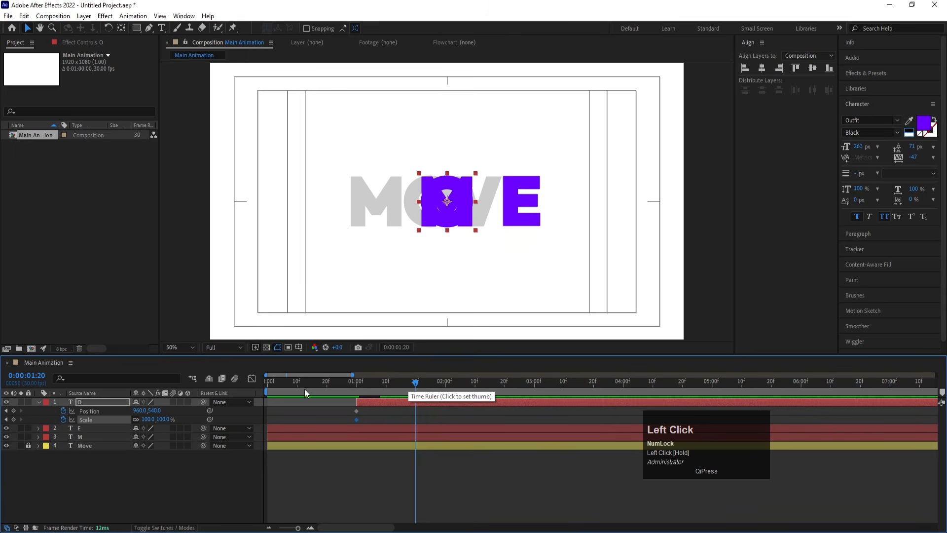
# - Set O's Position to 1583, 540 with a Scale keyframe at 0:00:01:20, and to about 1062, 634 with 0% Scale at 0:00:01:00
pyautogui.moveTo(141, 411); pyautogui.dragTo(391, 406)
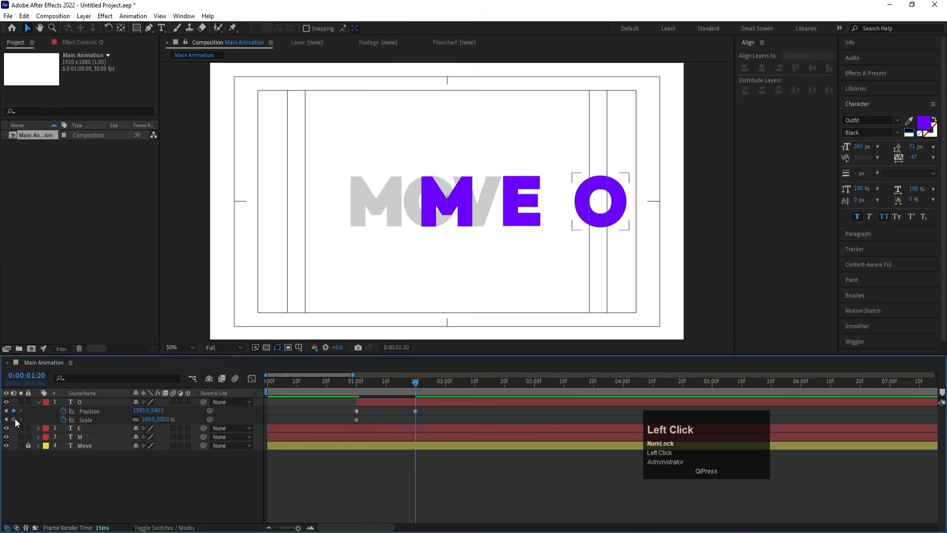
pyautogui.click(14, 419)
pyautogui.press('j')
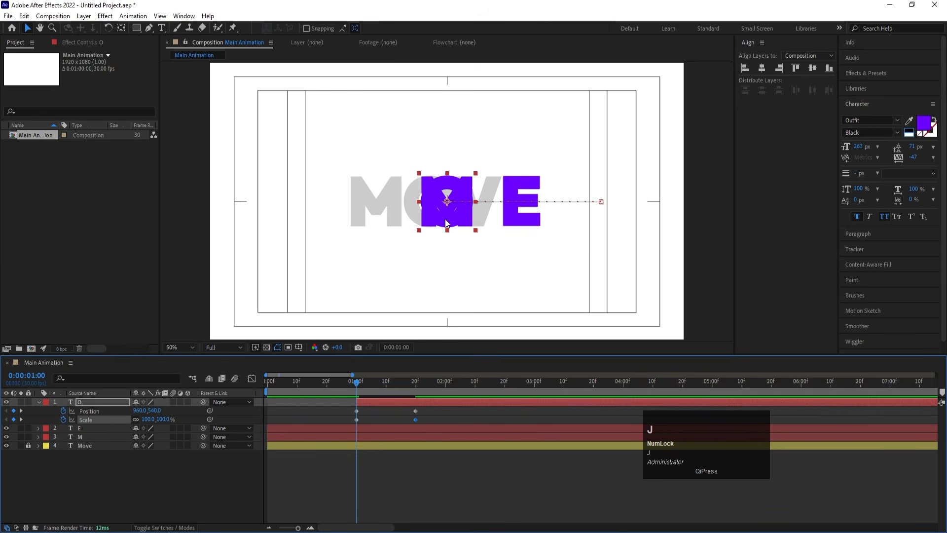
pyautogui.moveTo(446, 223); pyautogui.dragTo(462, 234)
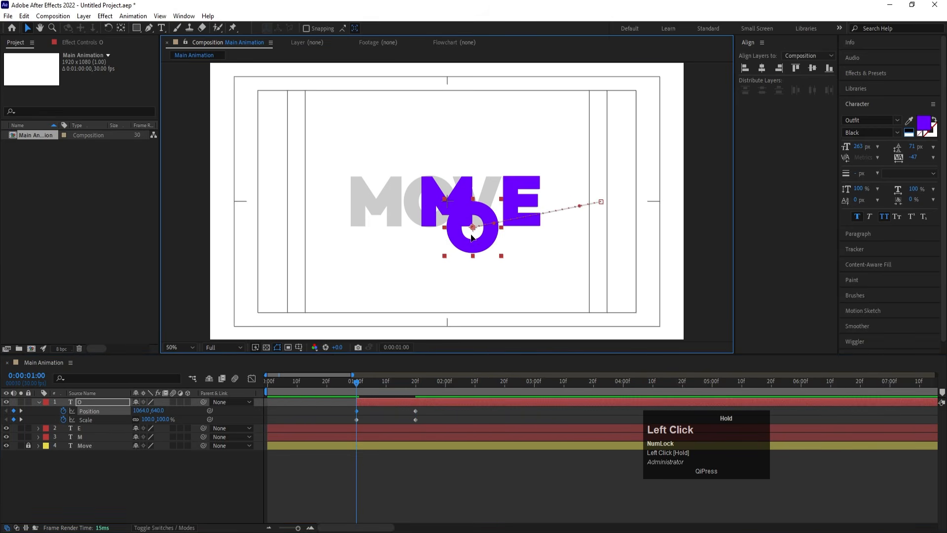
pyautogui.moveTo(473, 238); pyautogui.dragTo(472, 236)
pyautogui.click(153, 418)
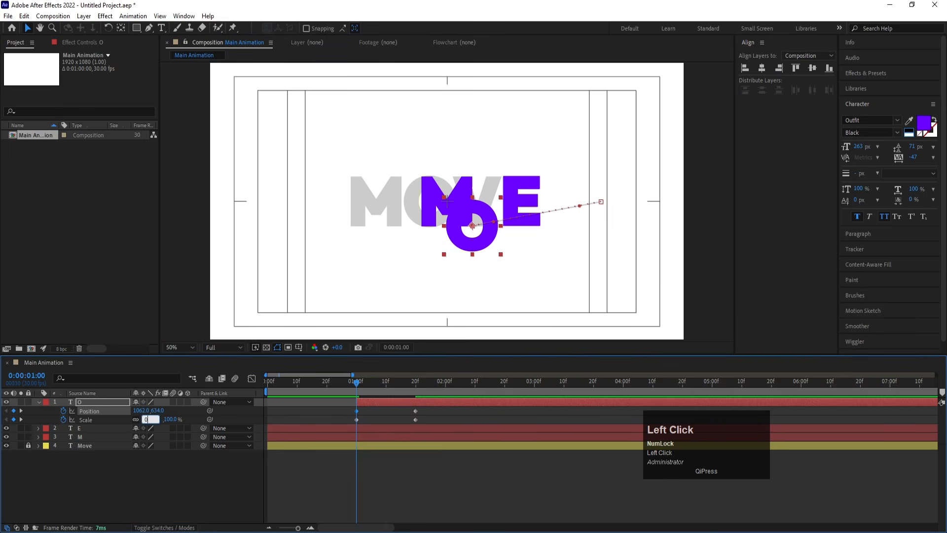
pyautogui.write('0')
pyautogui.press('Return')
# - Apply Easy Ease to O's Position and Scale keyframes, reshape their speed curves for a fast start and long ease-out, and preview
pyautogui.moveTo(344, 409); pyautogui.dragTo(442, 426)
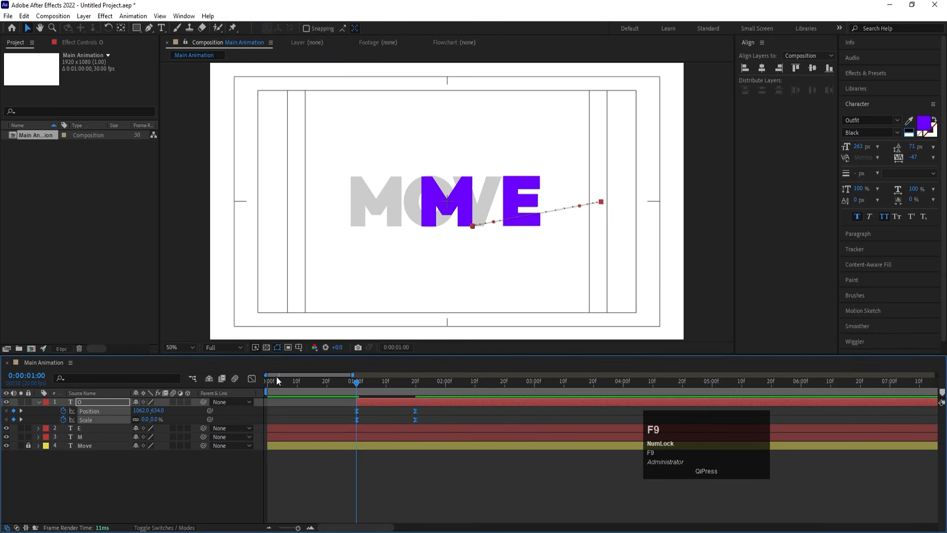
pyautogui.click(252, 378)
pyautogui.moveTo(435, 425); pyautogui.dragTo(371, 480)
pyautogui.moveTo(313, 391); pyautogui.dragTo(268, 391)
pyautogui.press('space')
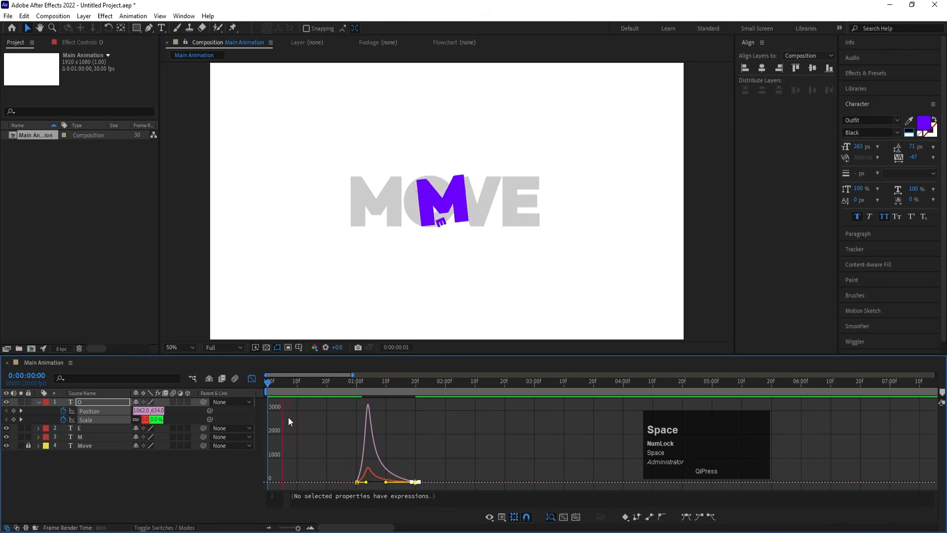
pyautogui.press('space')
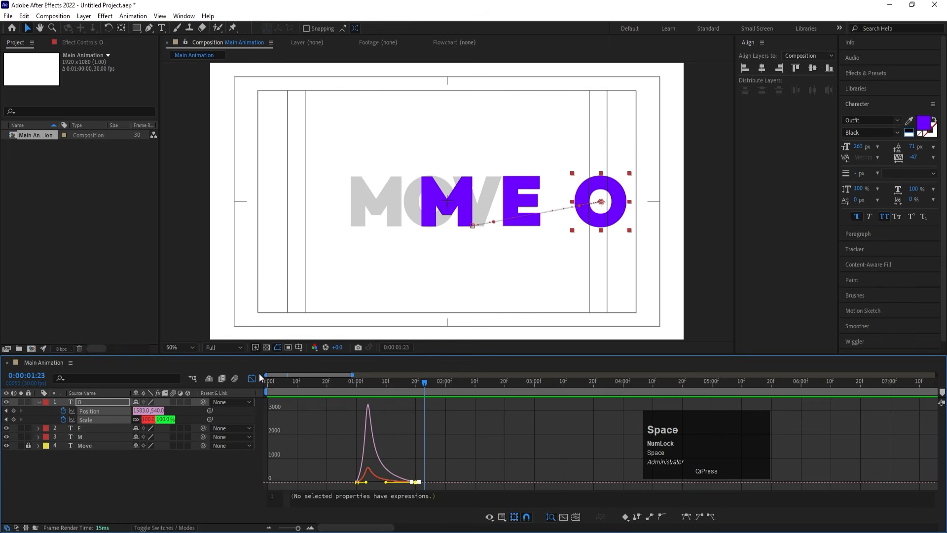
pyautogui.click(252, 378)
# - At 0:00:02:20, move O horizontally past the reference word's M to about 393, 540
pyautogui.moveTo(413, 383); pyautogui.dragTo(505, 392)
pyautogui.click(498, 422)
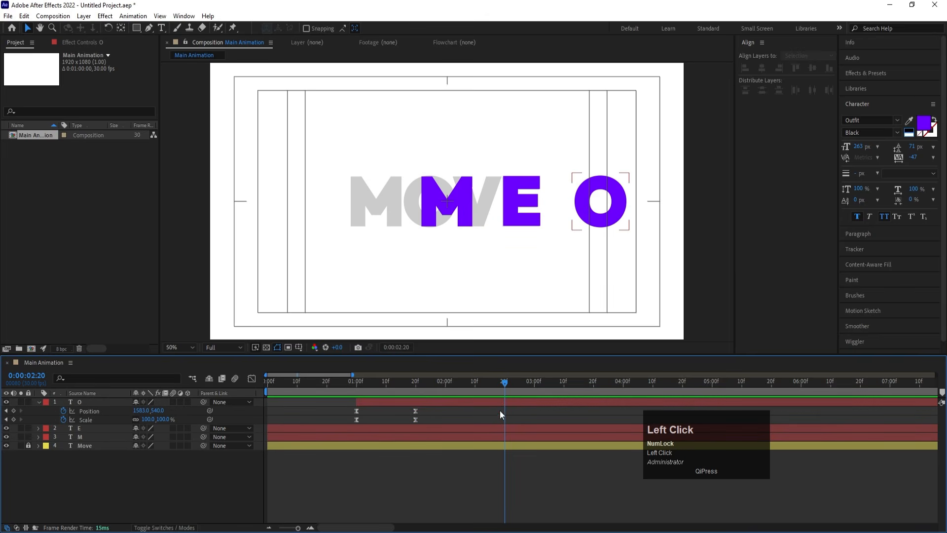
pyautogui.click(501, 404)
pyautogui.moveTo(590, 216); pyautogui.dragTo(316, 214)
# - At 0:00:03:20, move O onto the reference word's O at 889, 540, and preview the motion
pyautogui.moveTo(562, 383); pyautogui.dragTo(594, 390)
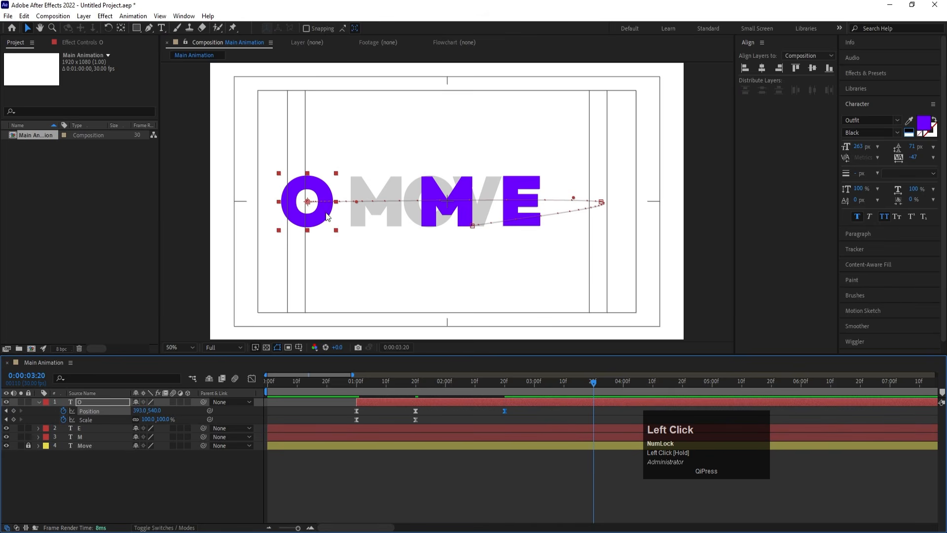
pyautogui.moveTo(323, 214); pyautogui.dragTo(443, 214)
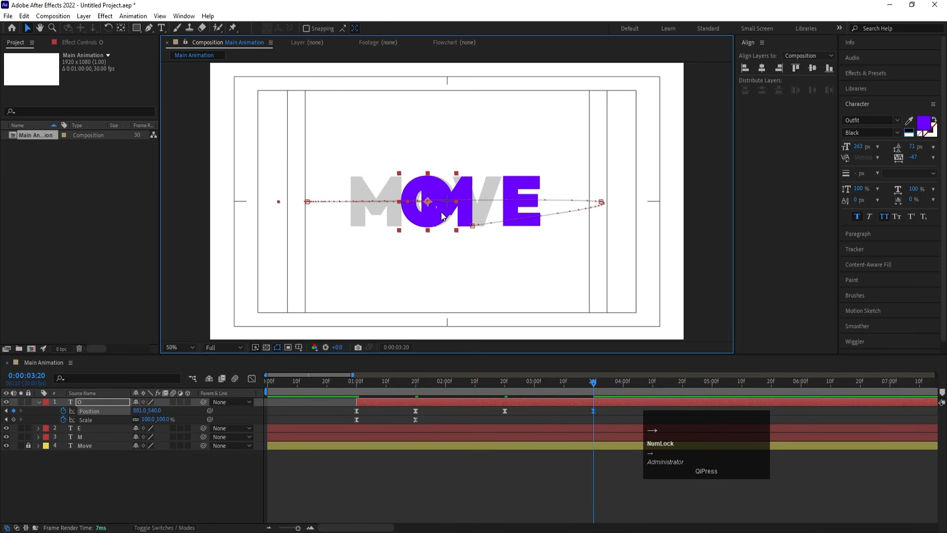
pyautogui.press('Right')
pyautogui.press('Right')
pyautogui.press('Right')
pyautogui.press('Right')
pyautogui.press('Right')
pyautogui.press('Right')
pyautogui.press('Right')
pyautogui.press('Right')
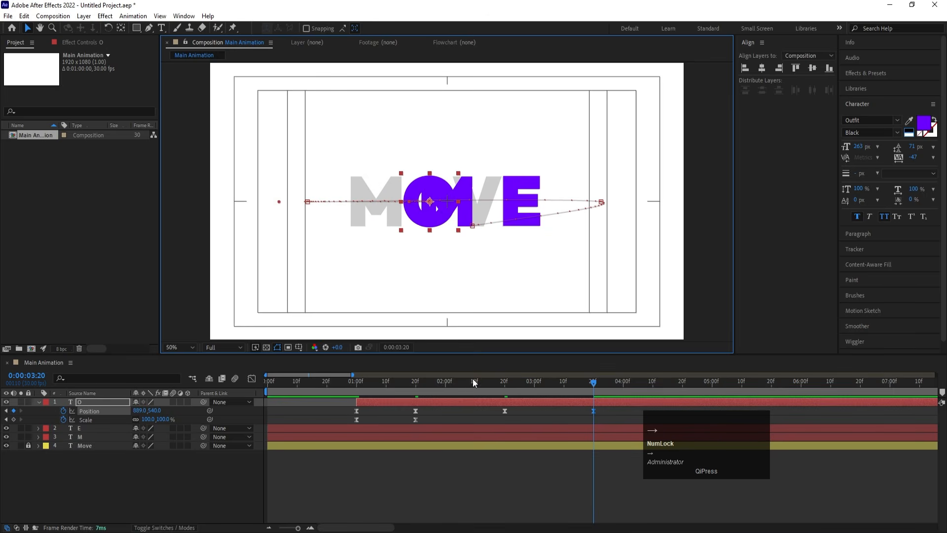
pyautogui.moveTo(474, 383); pyautogui.dragTo(372, 386)
pyautogui.press('space')
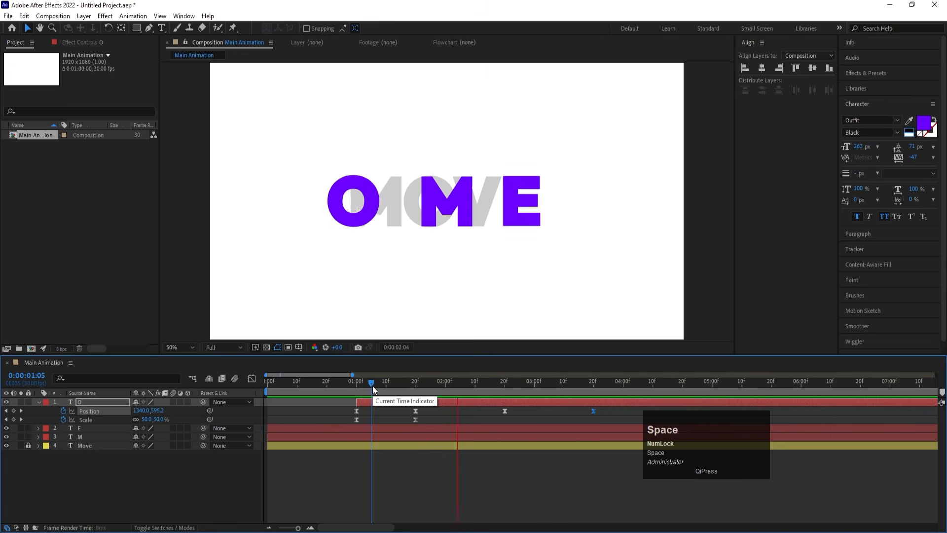
pyautogui.press('space')
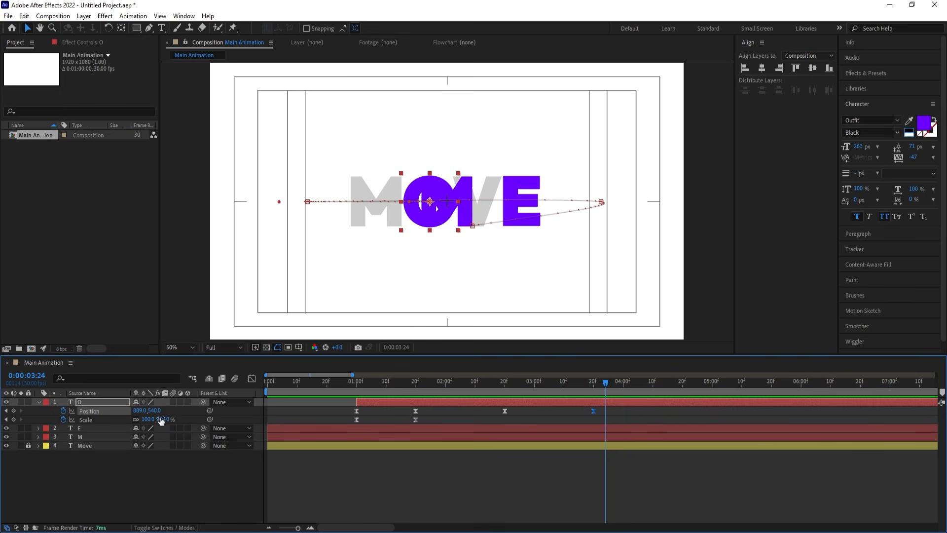
# - Set the spatial interpolation of all O's Position keyframes to Linear and preview the straightened path
pyautogui.click(97, 410)
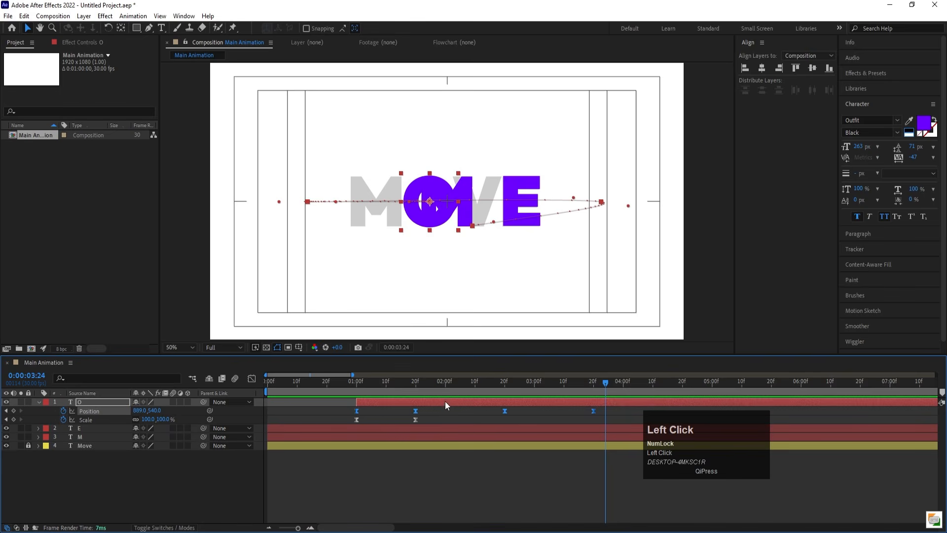
pyautogui.rightClick(506, 410)
pyautogui.click(531, 369)
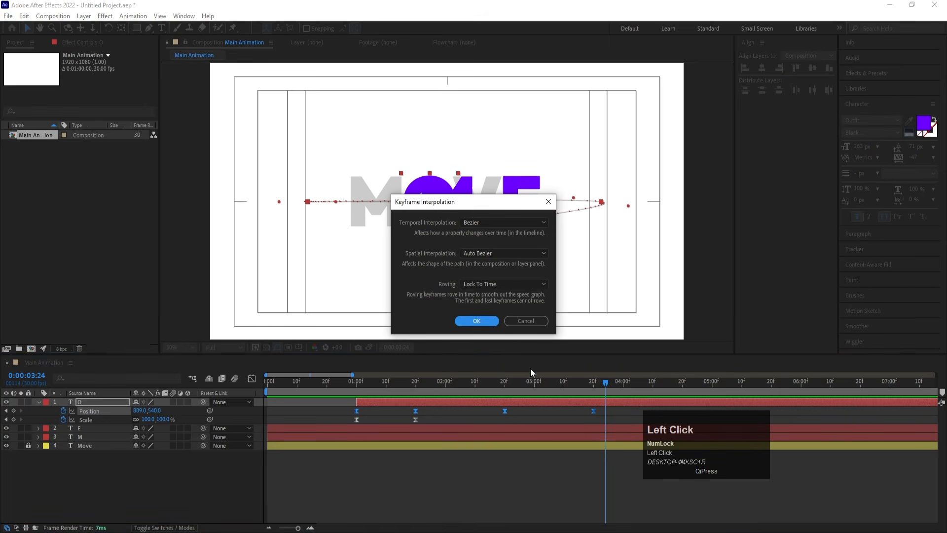
pyautogui.click(479, 250)
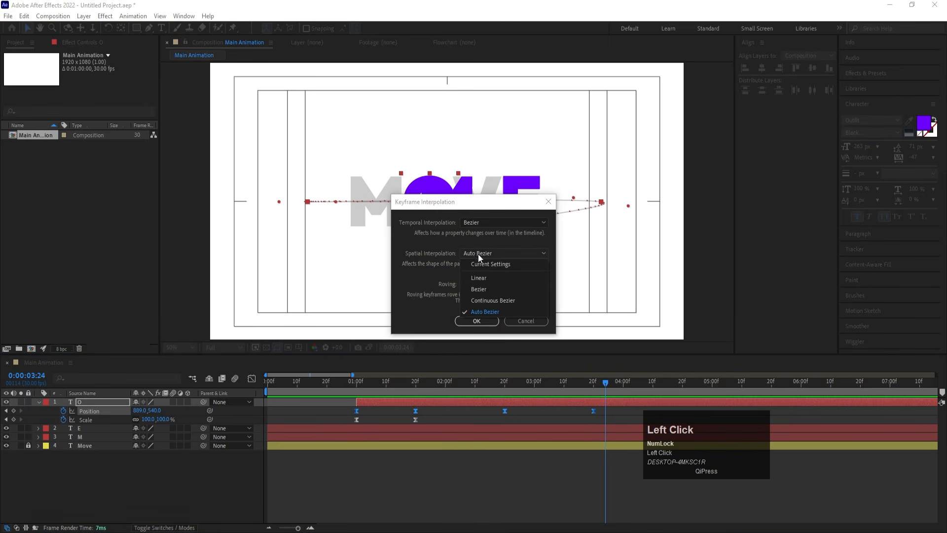
pyautogui.click(478, 278)
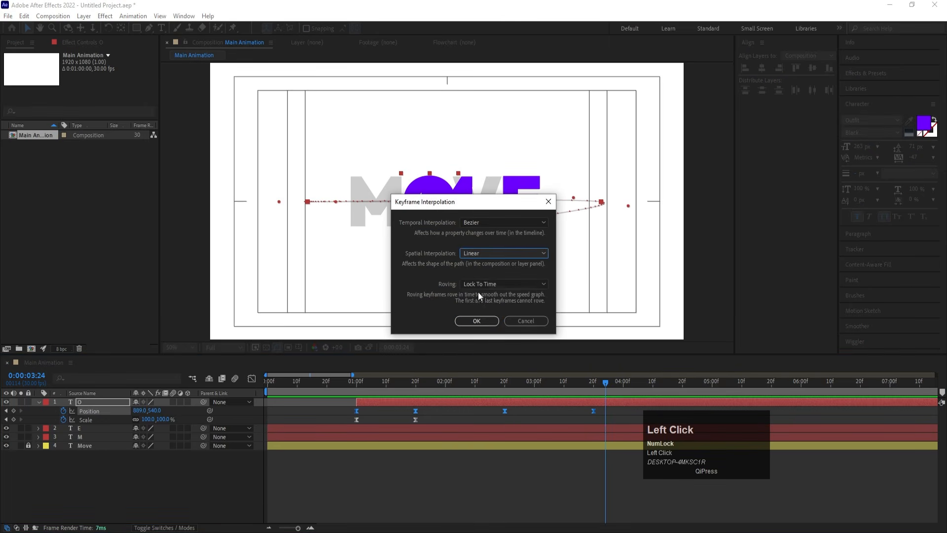
pyautogui.click(477, 320)
pyautogui.moveTo(478, 390); pyautogui.dragTo(366, 388)
pyautogui.press('space')
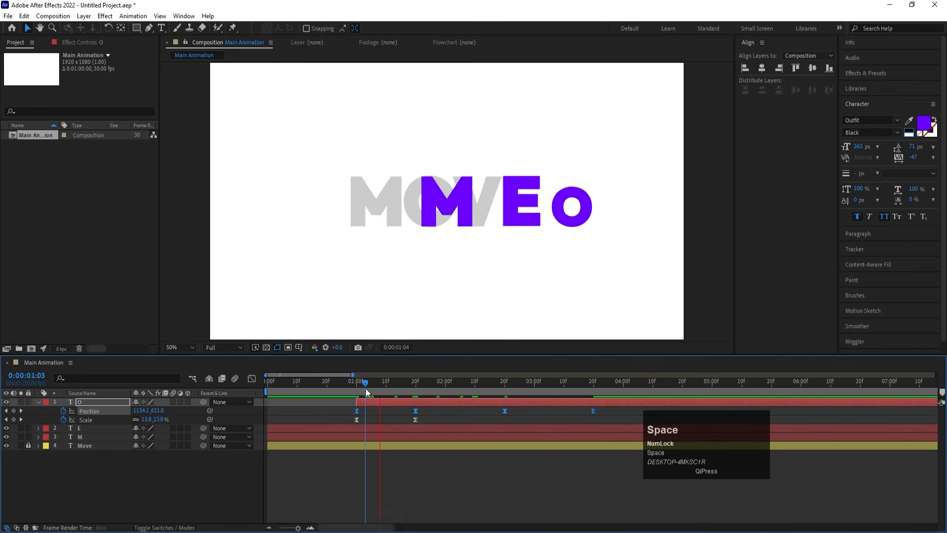
pyautogui.click(455, 414)
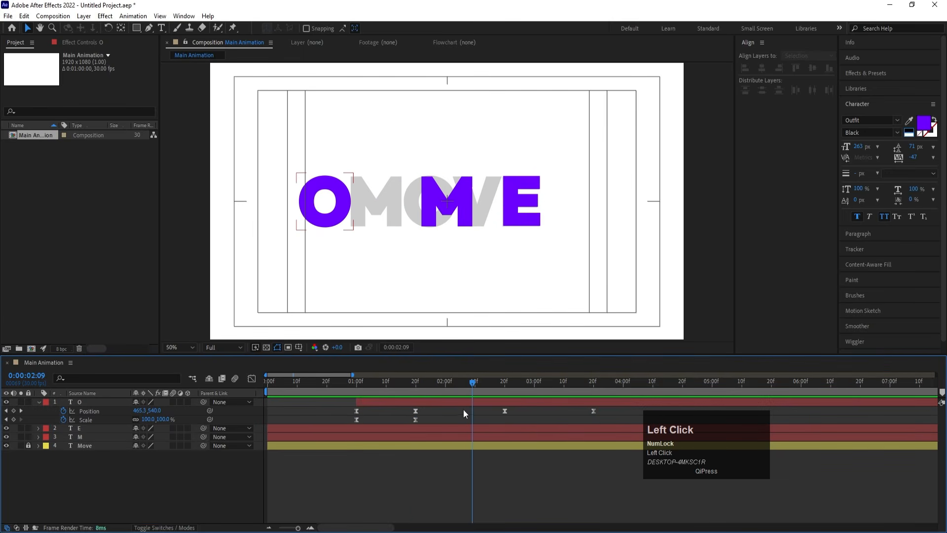
# - Show O's Position speed graph and apply Easy Ease to the keyframes of its last two moves
pyautogui.click(100, 410)
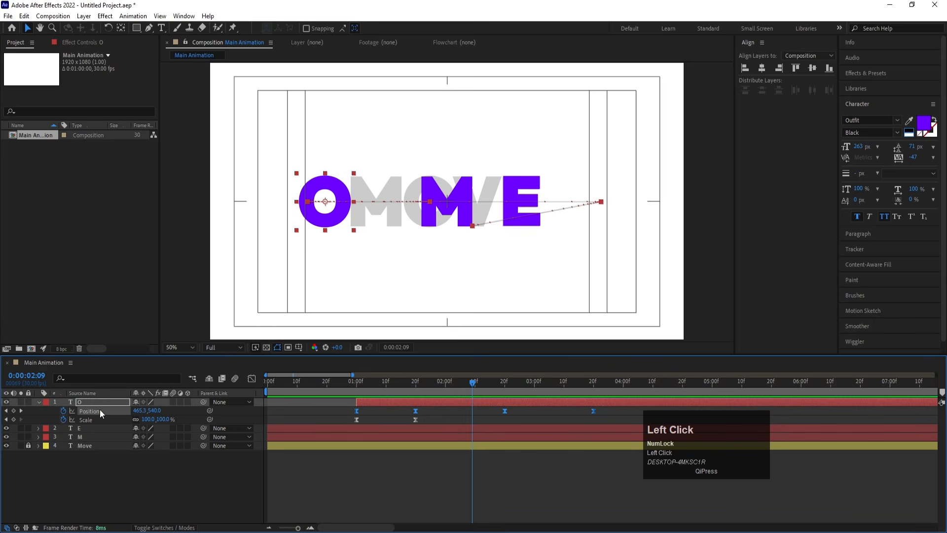
pyautogui.click(252, 378)
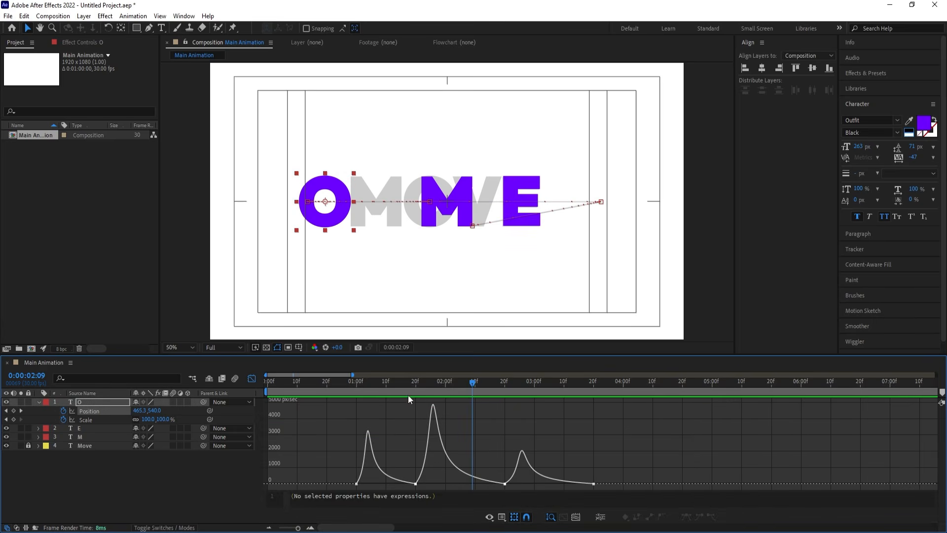
pyautogui.moveTo(396, 385); pyautogui.dragTo(353, 385)
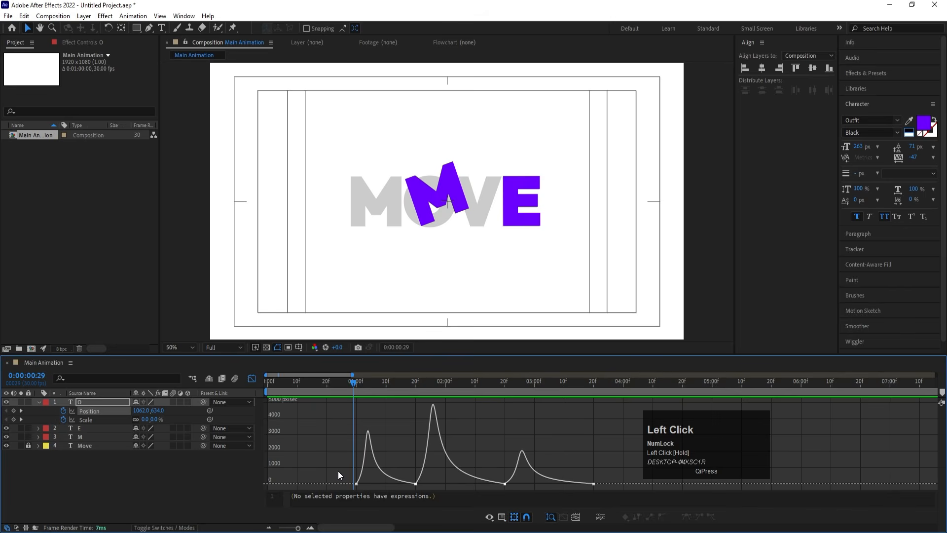
pyautogui.click(321, 425)
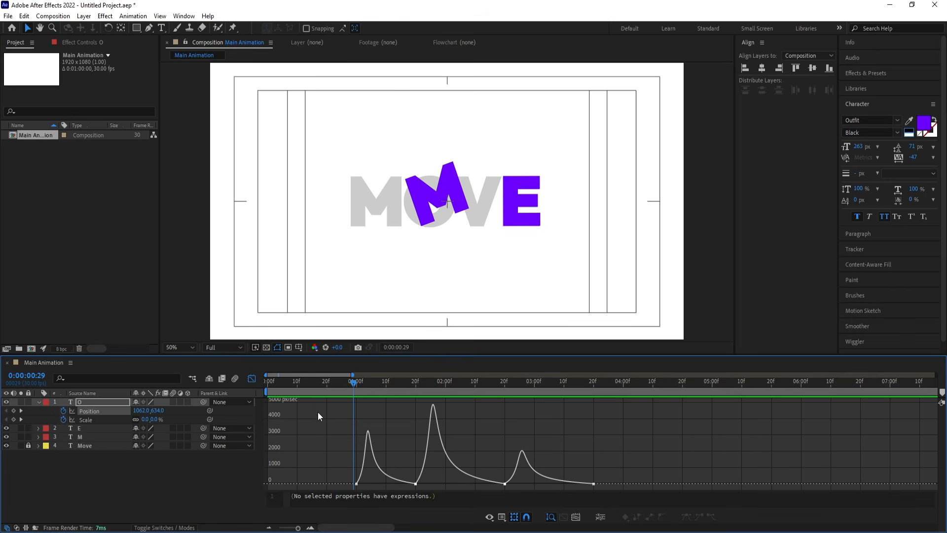
pyautogui.moveTo(613, 458); pyautogui.dragTo(490, 499)
pyautogui.press('F9')
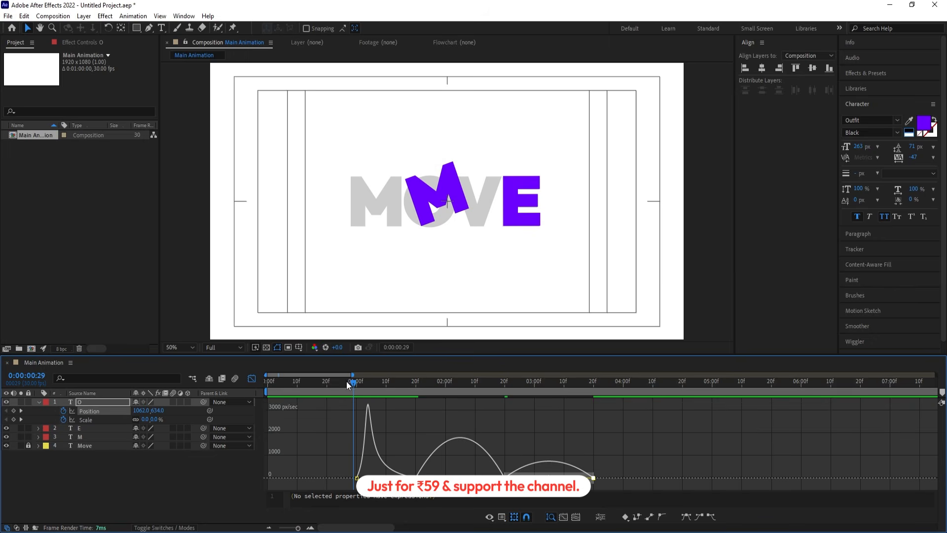
# - Reshape the speed curves of O's last two moves into sharp peaks midway with long eases on both sides, and preview
pyautogui.moveTo(389, 347); pyautogui.dragTo(389, 383)
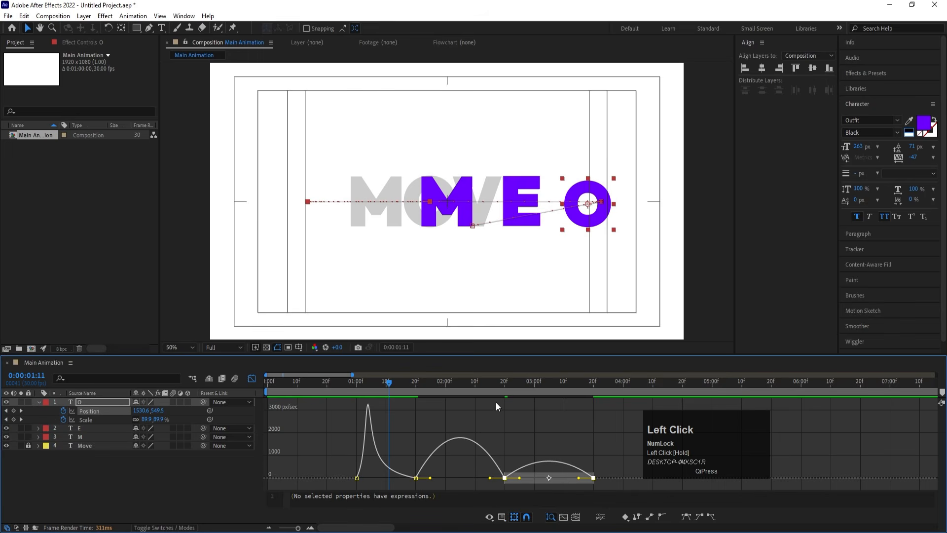
pyautogui.moveTo(408, 449); pyautogui.dragTo(555, 481)
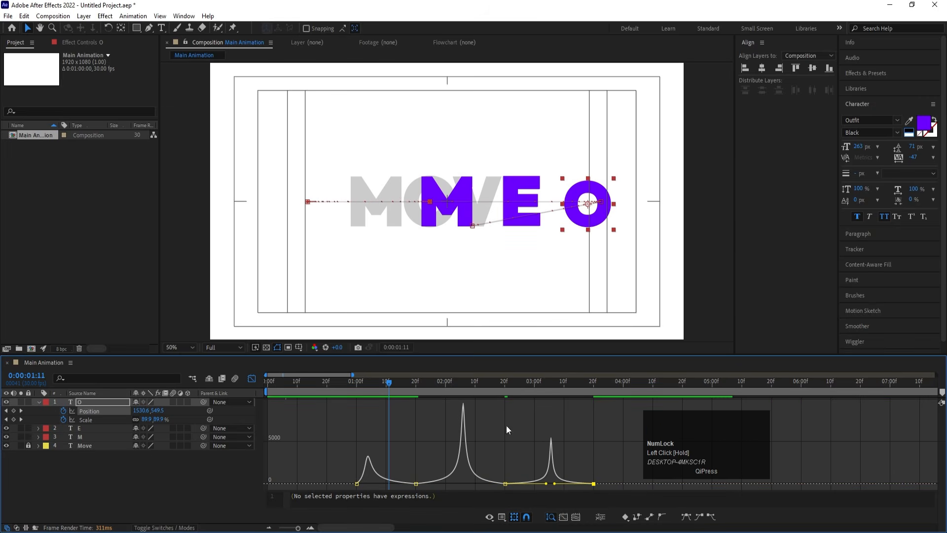
pyautogui.press('space')
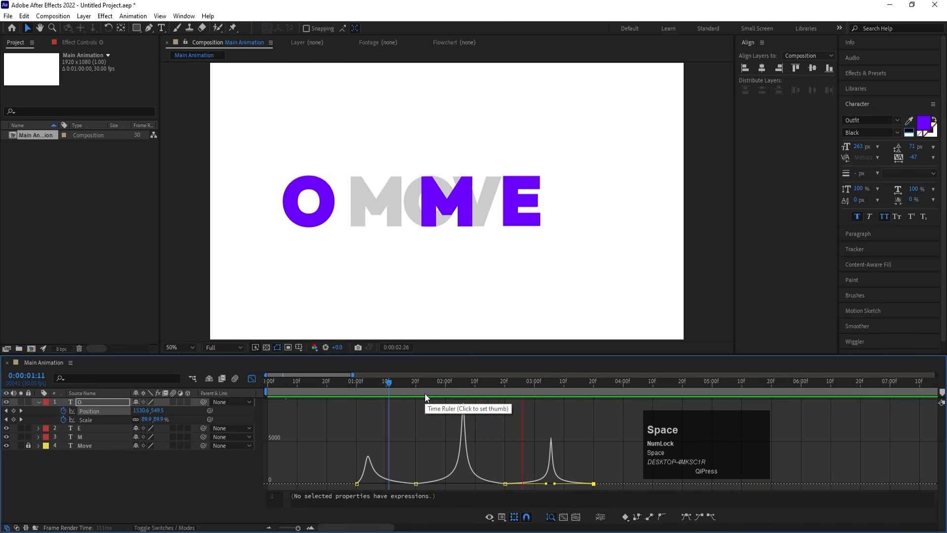
pyautogui.press('space')
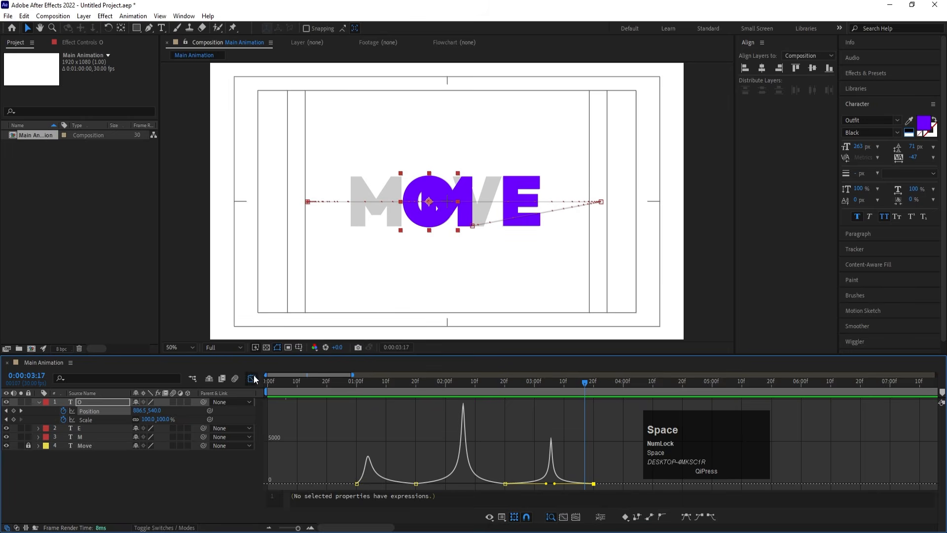
pyautogui.click(252, 377)
# - Split the M layer at 0:00:02:06, where O passes over it, and move its second part above the O layer
pyautogui.moveTo(507, 389); pyautogui.dragTo(459, 398)
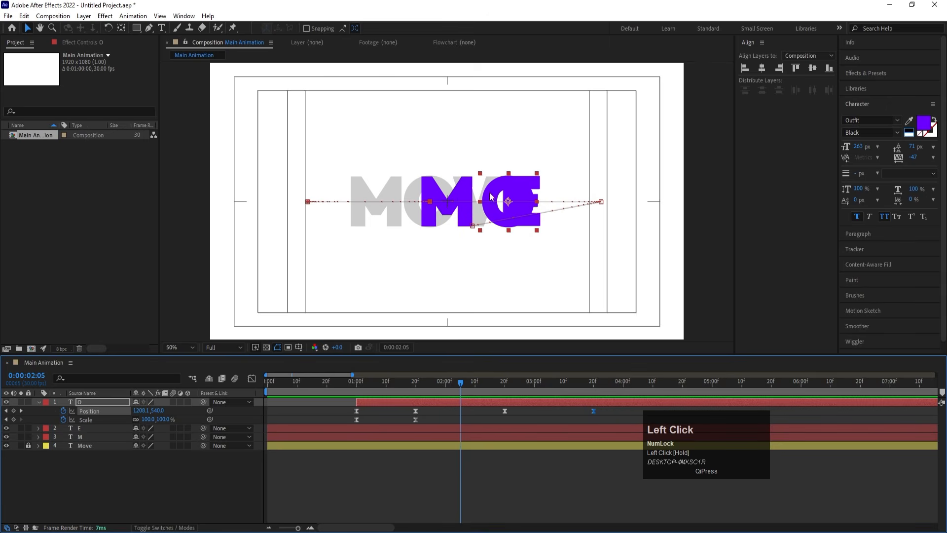
pyautogui.moveTo(460, 385); pyautogui.dragTo(461, 385)
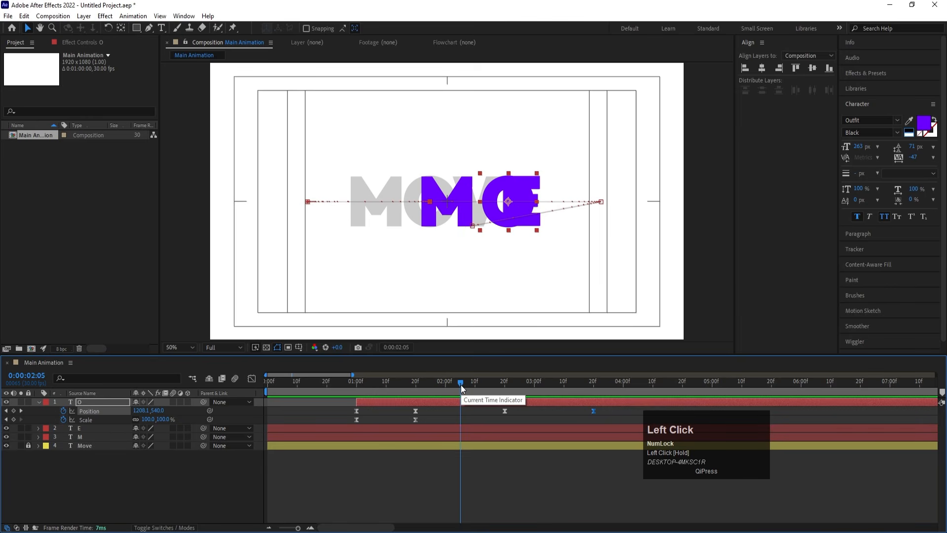
pyautogui.press('pagedown')
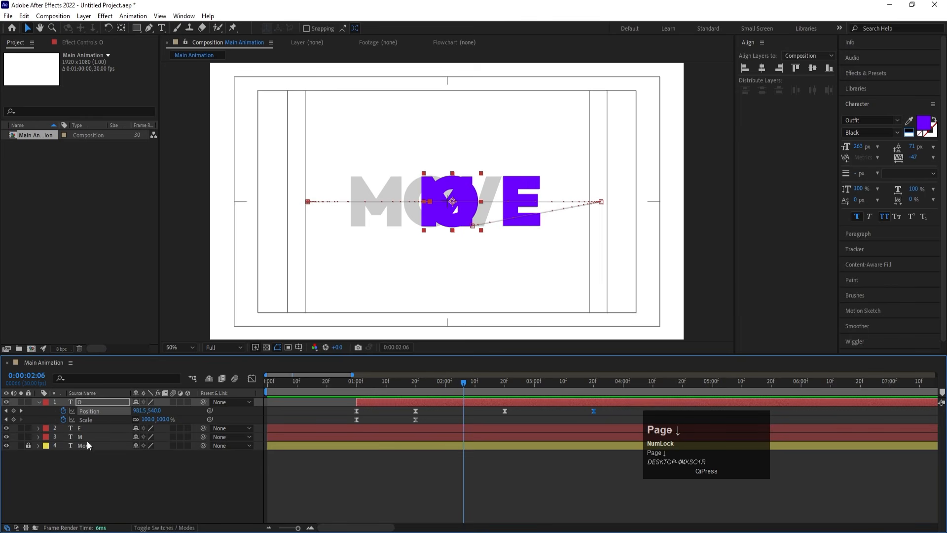
pyautogui.click(85, 438)
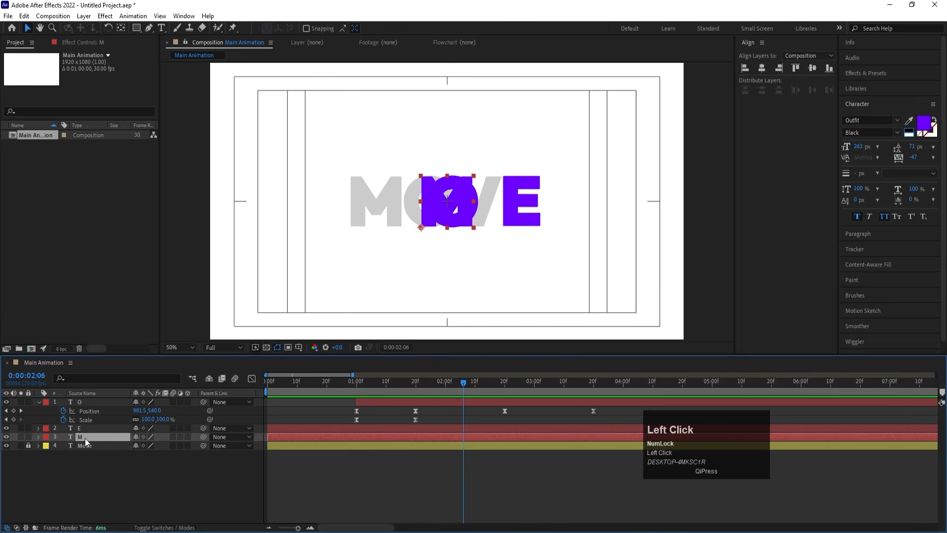
pyautogui.hotkey('ctrl', 'shift', 'd')
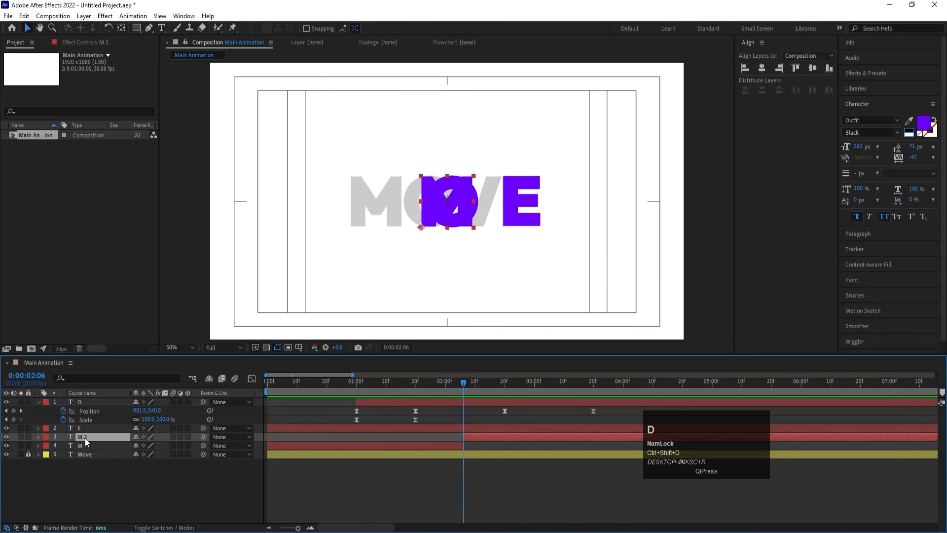
pyautogui.moveTo(85, 438); pyautogui.dragTo(78, 402)
# - Restore M 2 to the top of the layer stack above O and delete all of its Scale and Rotation keyframes
pyautogui.press('u')
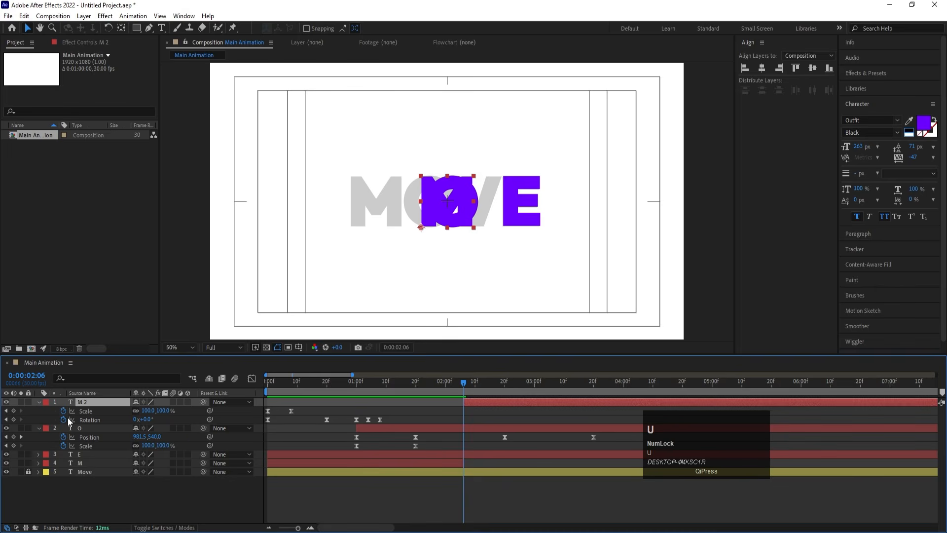
pyautogui.click(87, 411)
pyautogui.press('Home')
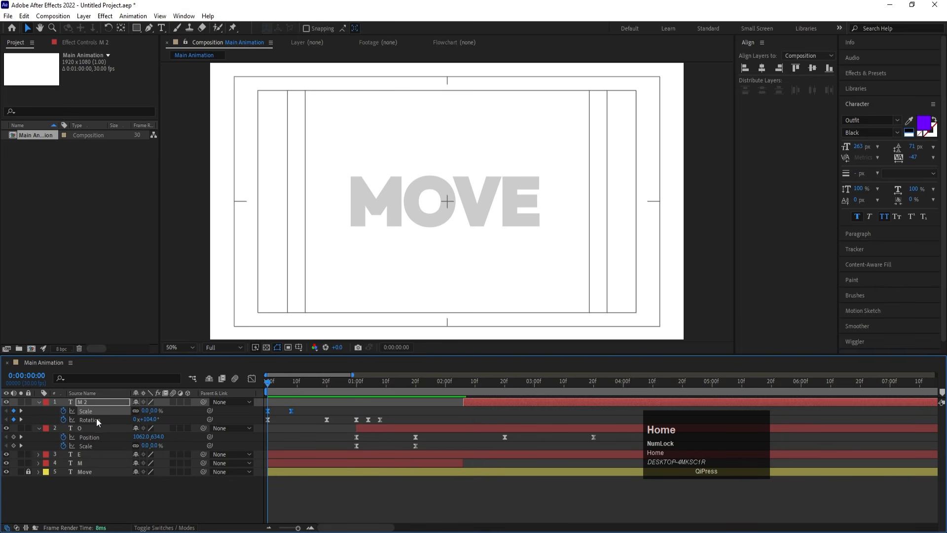
pyautogui.hotkey('ctrl', 'z')
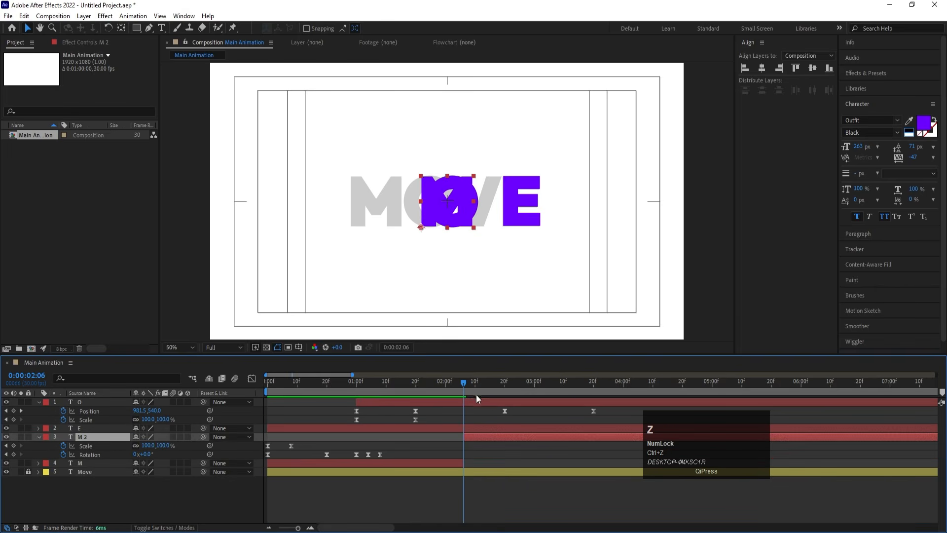
pyautogui.moveTo(127, 438); pyautogui.dragTo(118, 398)
pyautogui.moveTo(454, 414); pyautogui.dragTo(253, 424)
pyautogui.press('Delete')
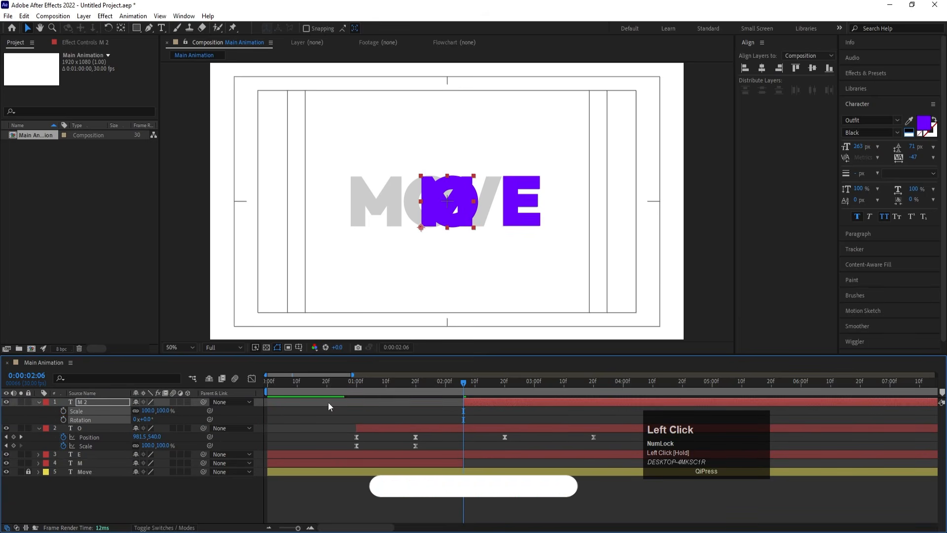
pyautogui.click(461, 413)
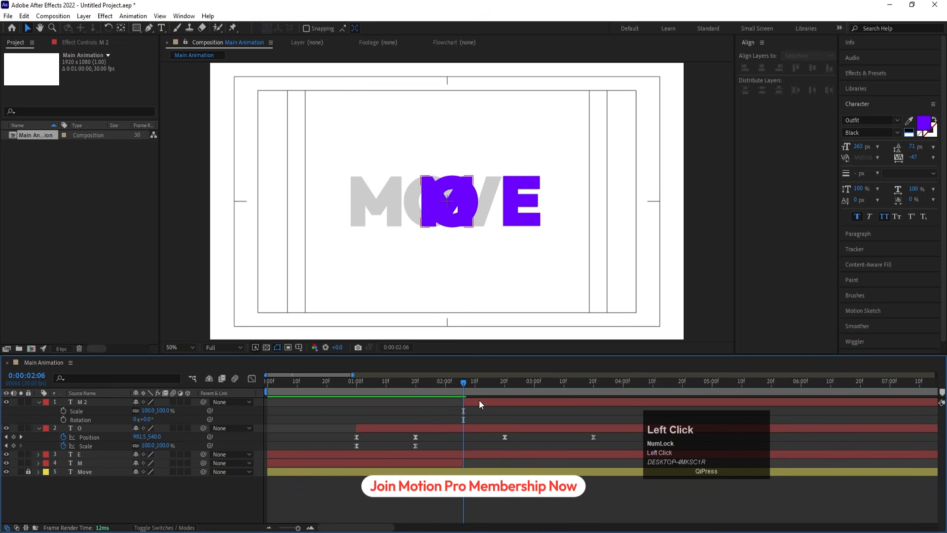
# - Move M 2 horizontally back until it sits directly in front of O, and center its anchor point
pyautogui.click(479, 400)
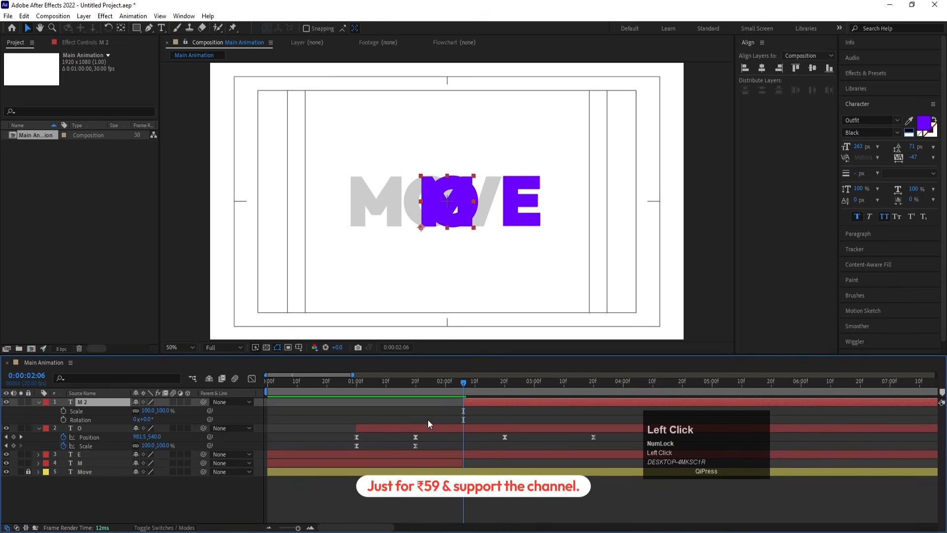
pyautogui.press('v')
pyautogui.click(455, 223)
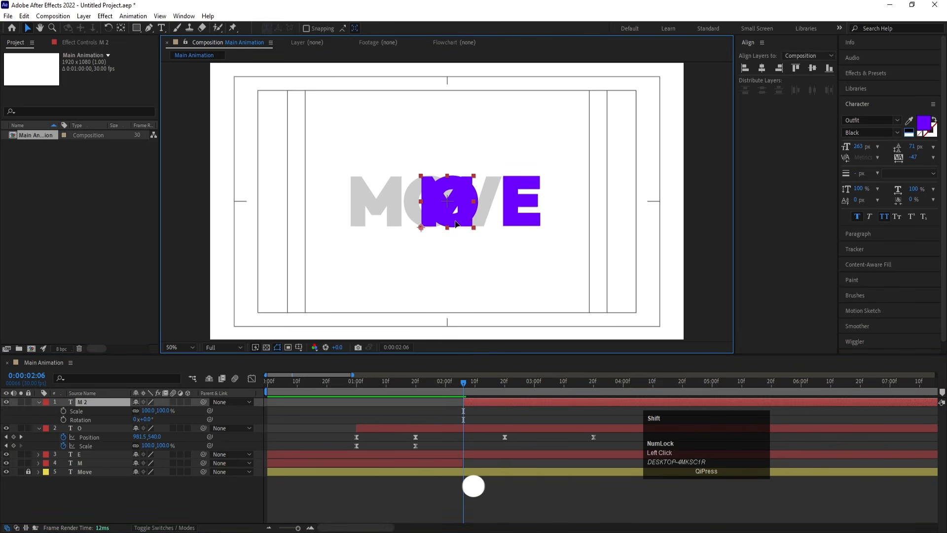
pyautogui.moveTo(455, 223); pyautogui.dragTo(410, 221)
pyautogui.press('Right')
pyautogui.press('Right')
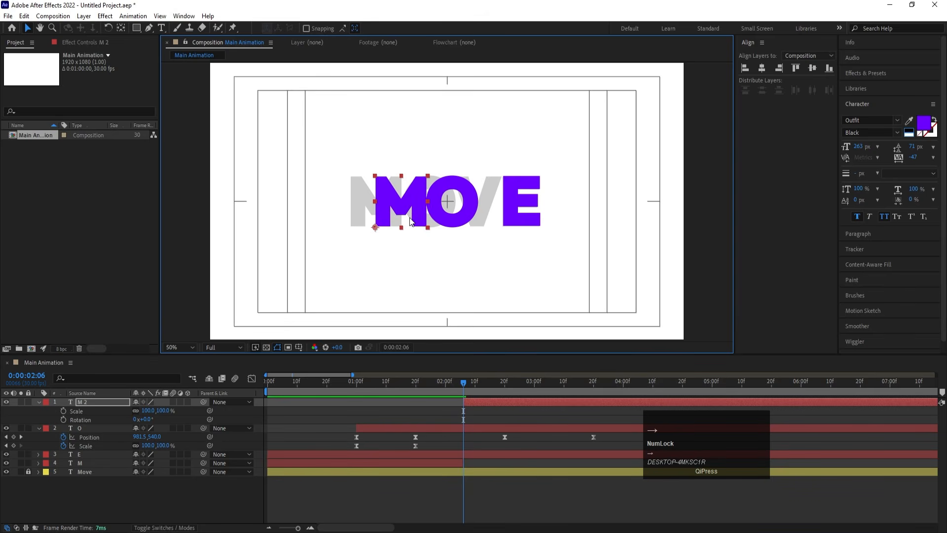
pyautogui.hotkey('ctrl', 'alt', 'Home')
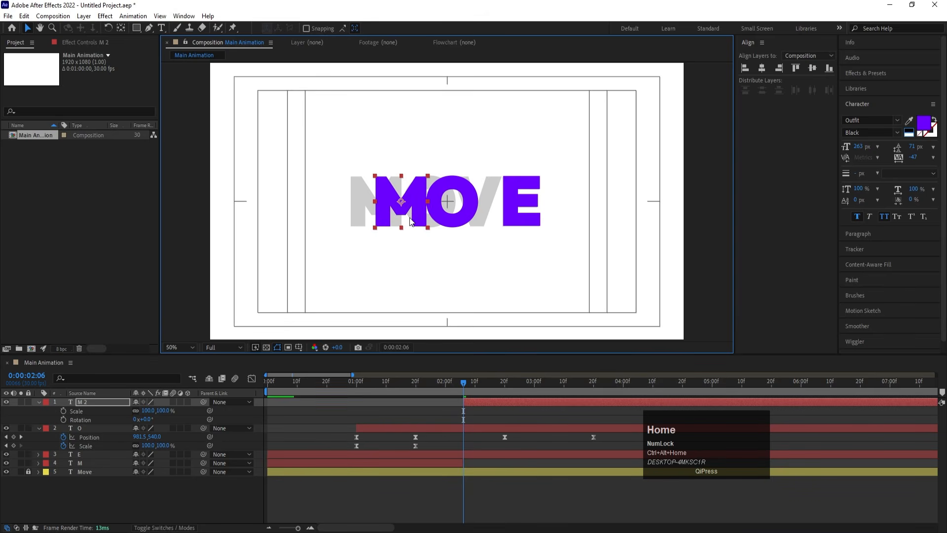
pyautogui.press('Left')
pyautogui.press('Left')
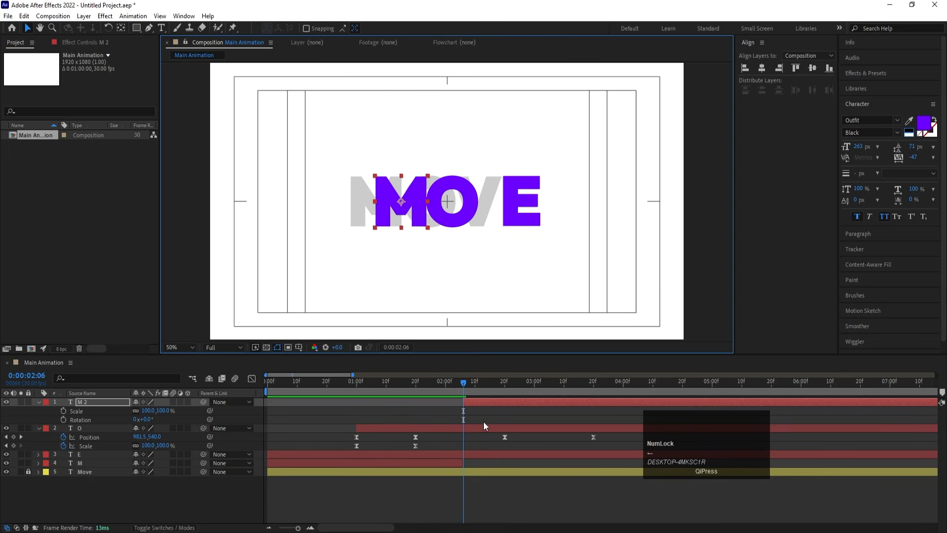
# - Parent M 2 to the O layer and preview the two letters moving together
pyautogui.click(421, 408)
pyautogui.click(87, 402)
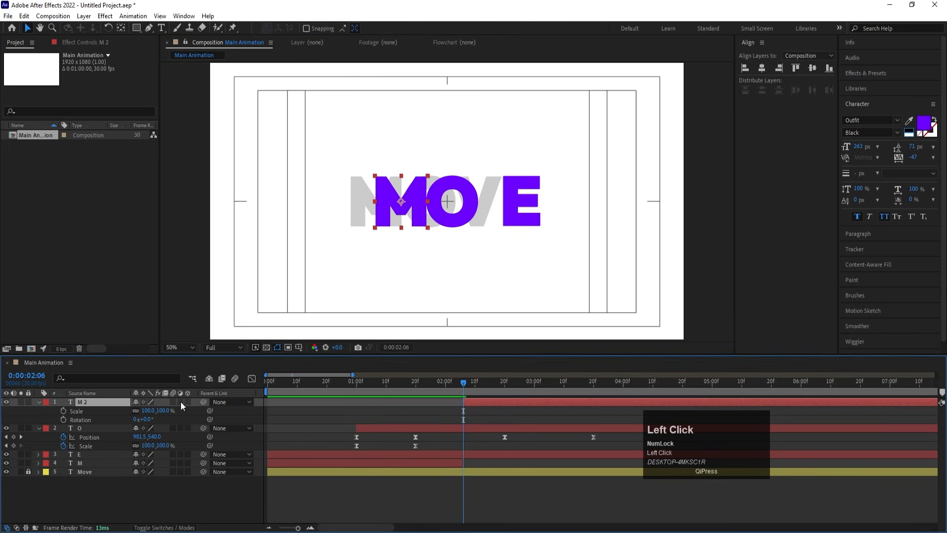
pyautogui.moveTo(202, 399); pyautogui.dragTo(99, 427)
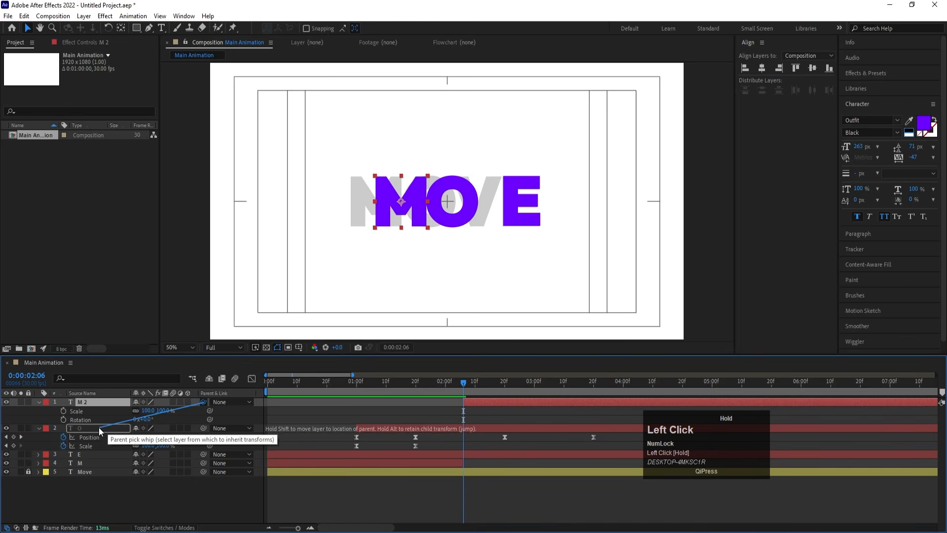
pyautogui.moveTo(462, 383); pyautogui.dragTo(401, 381)
pyautogui.press('space')
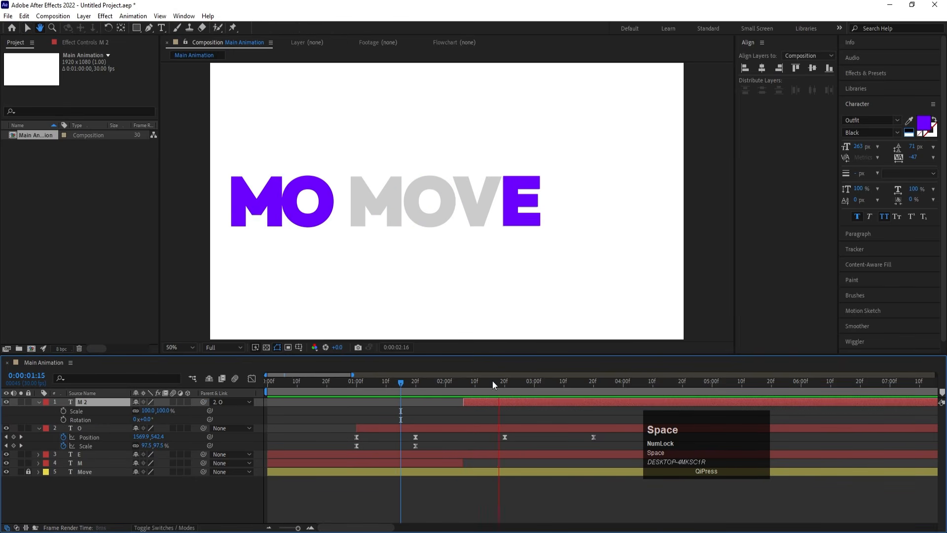
# - Split M 2 at 0:00:02:20, where O reaches its far position, and set the second part's parent to None
pyautogui.moveTo(502, 383); pyautogui.dragTo(505, 386)
pyautogui.click(526, 431)
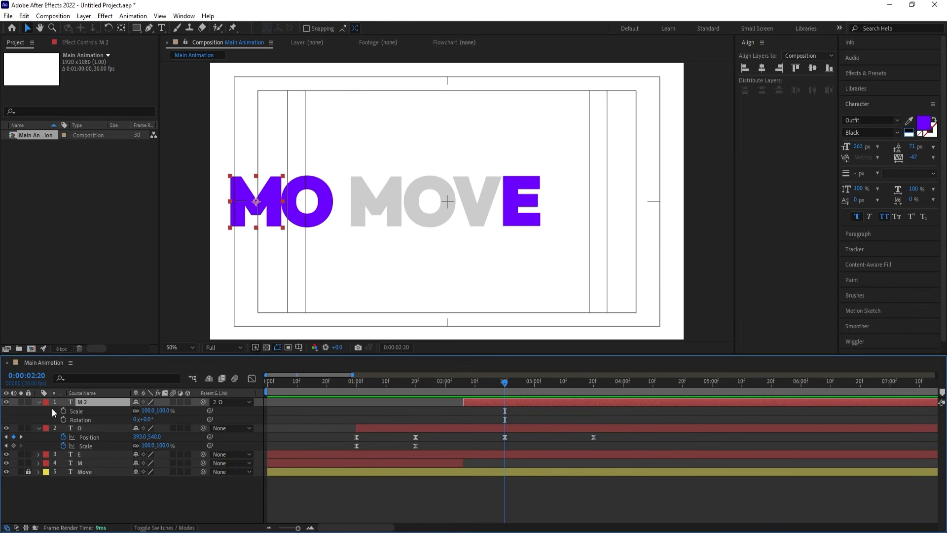
pyautogui.click(99, 404)
pyautogui.press('ctrl')
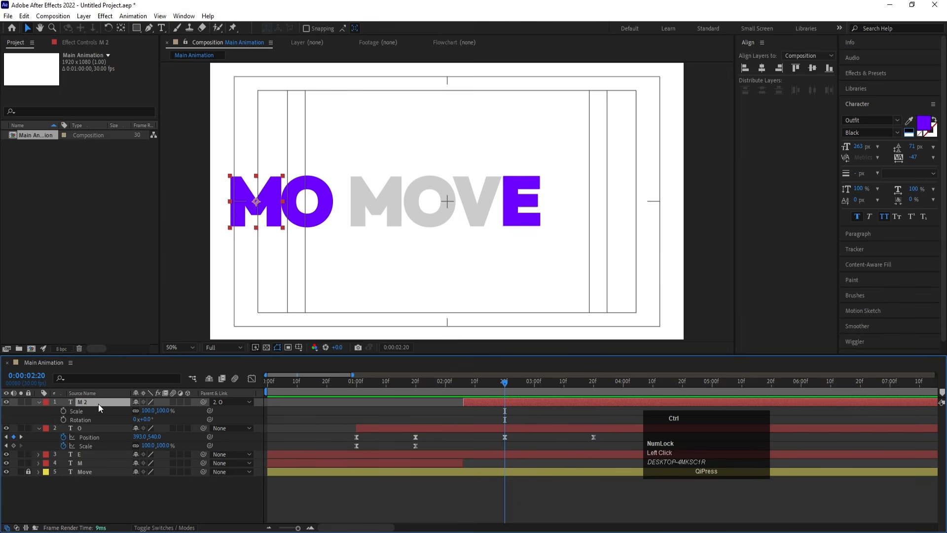
pyautogui.hotkey('ctrl', 'shift', 'd')
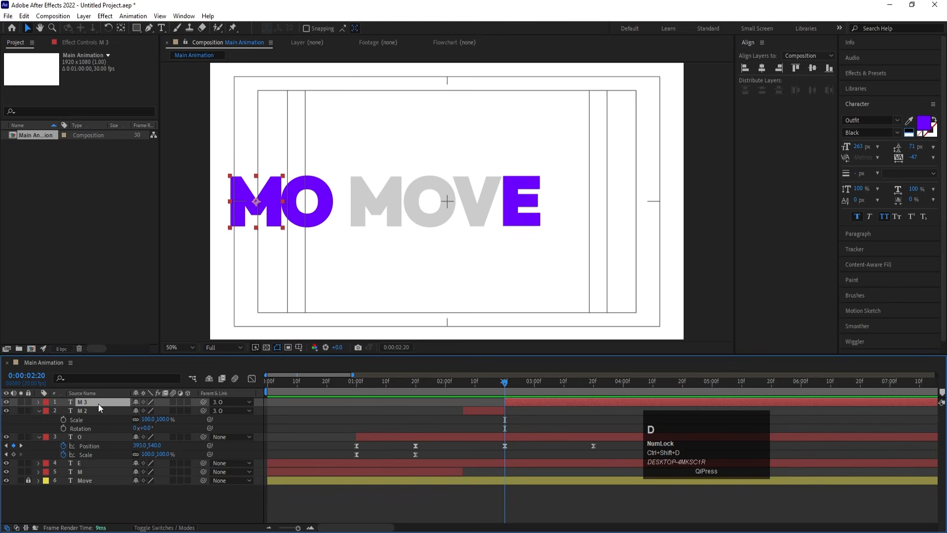
pyautogui.click(217, 403)
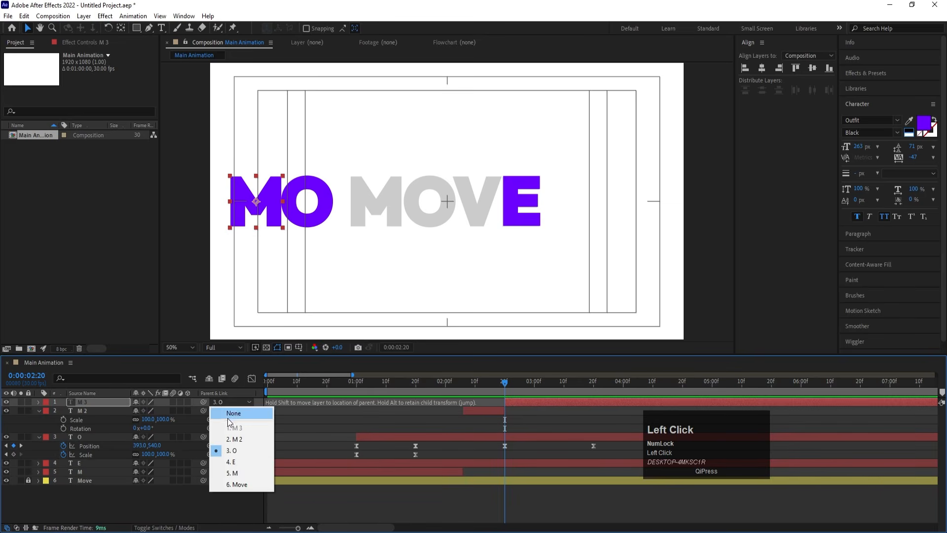
pyautogui.click(229, 416)
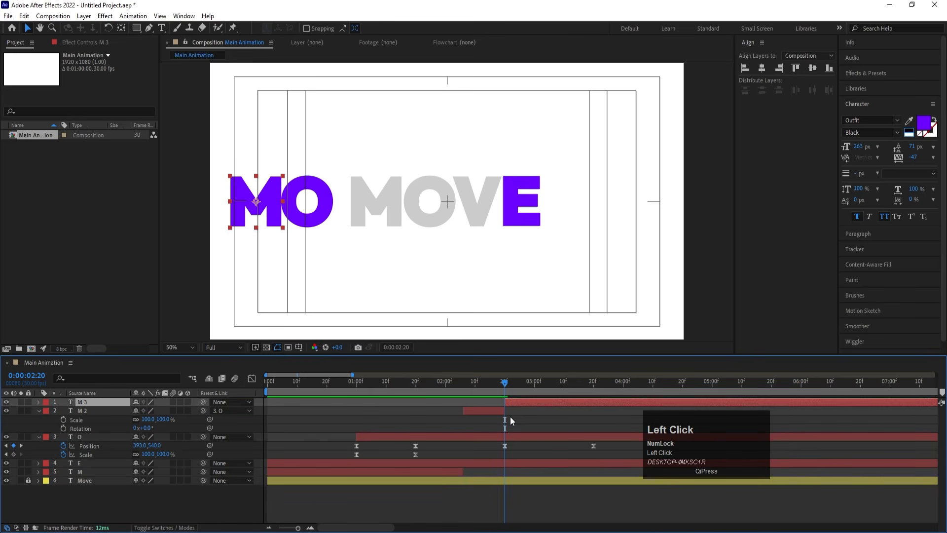
# - Keyframe M 3's Position at 0:00:02:20 and set it to 673.5, 540.0 at 0:00:04:10, over the reference M
pyautogui.press('p')
pyautogui.click(64, 411)
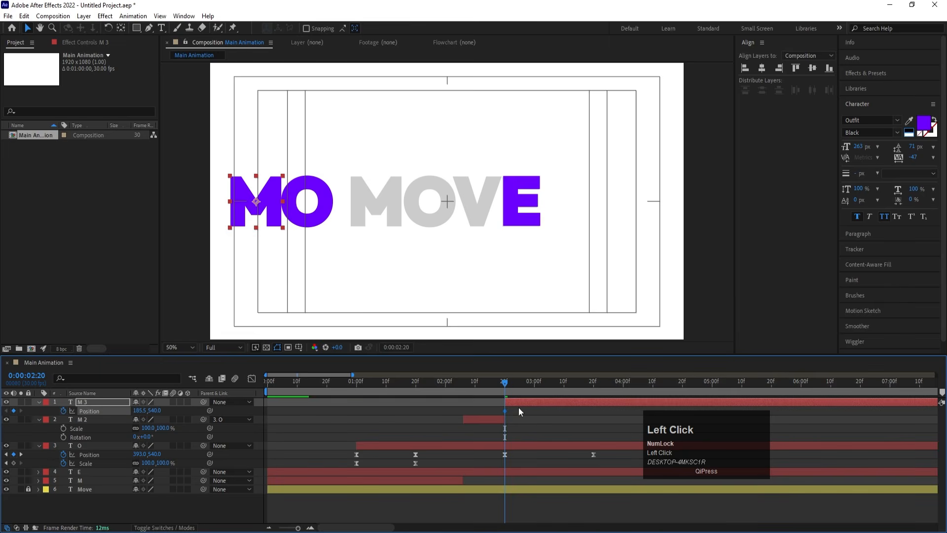
pyautogui.moveTo(587, 391); pyautogui.dragTo(653, 390)
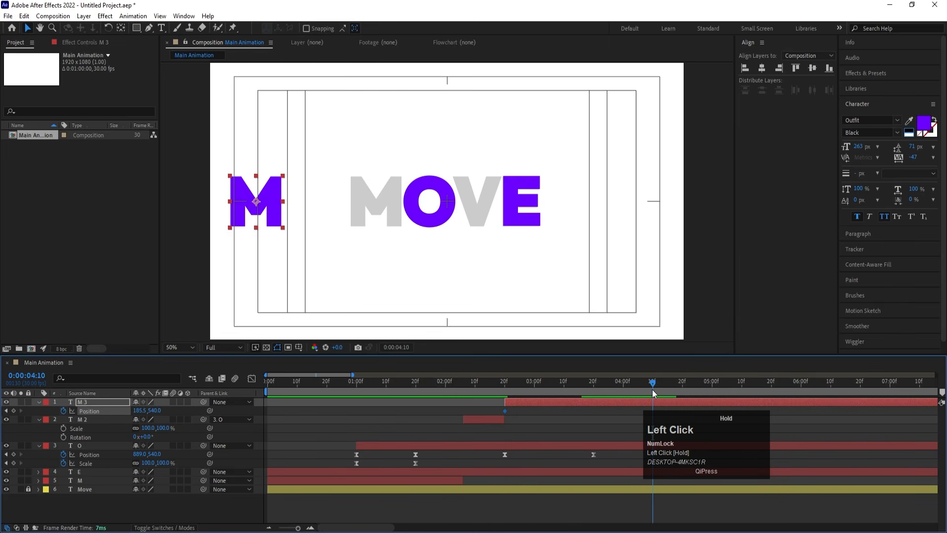
pyautogui.moveTo(138, 413); pyautogui.dragTo(355, 387)
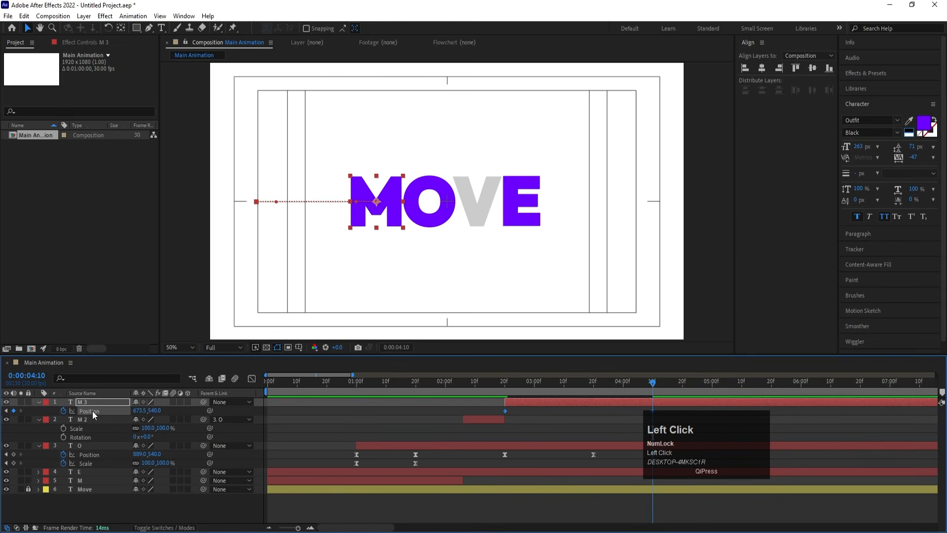
# - Apply Easy Ease to M 3's Position keyframes and reshape the speed curve into a sharp peak midway with long eases
pyautogui.press('F9')
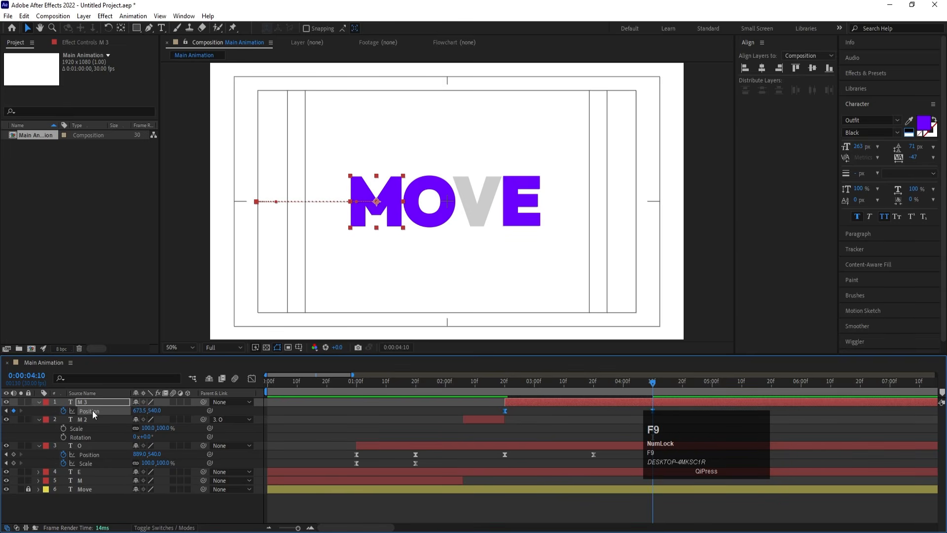
pyautogui.click(252, 379)
pyautogui.moveTo(645, 434); pyautogui.dragTo(425, 500)
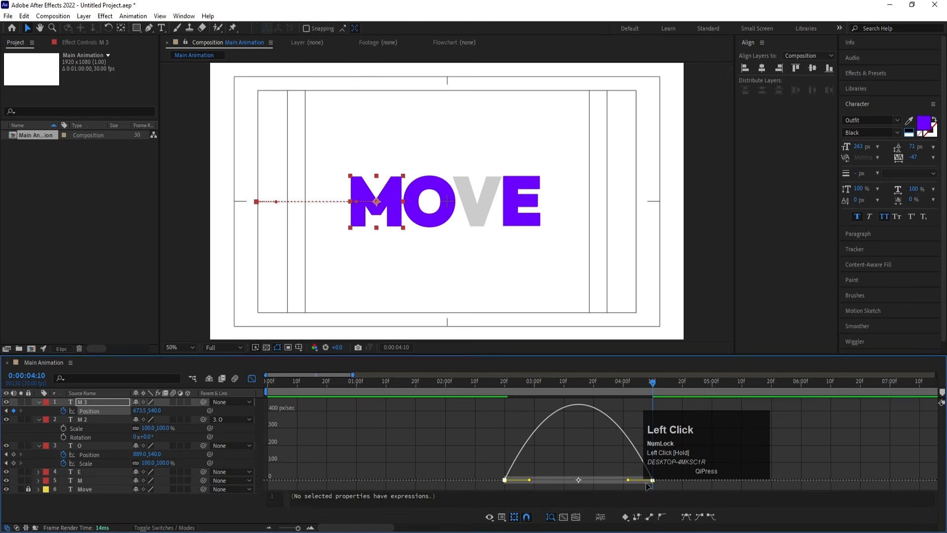
pyautogui.moveTo(630, 480); pyautogui.dragTo(592, 481)
pyautogui.moveTo(534, 487); pyautogui.dragTo(563, 483)
pyautogui.hotkey('ctrl', 'z')
pyautogui.click(490, 387)
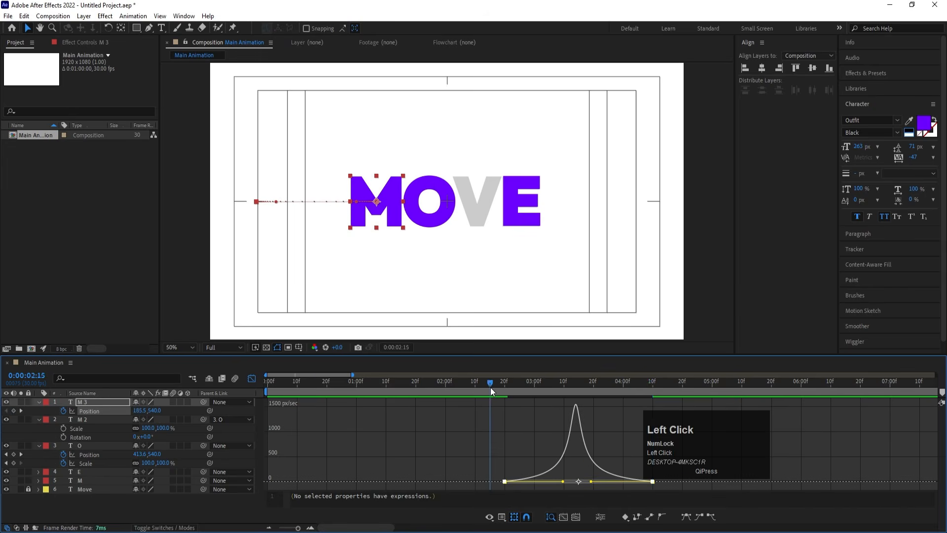
pyautogui.click(251, 379)
# - Preview M's final move, and replay the whole animation from the start
pyautogui.press('space')
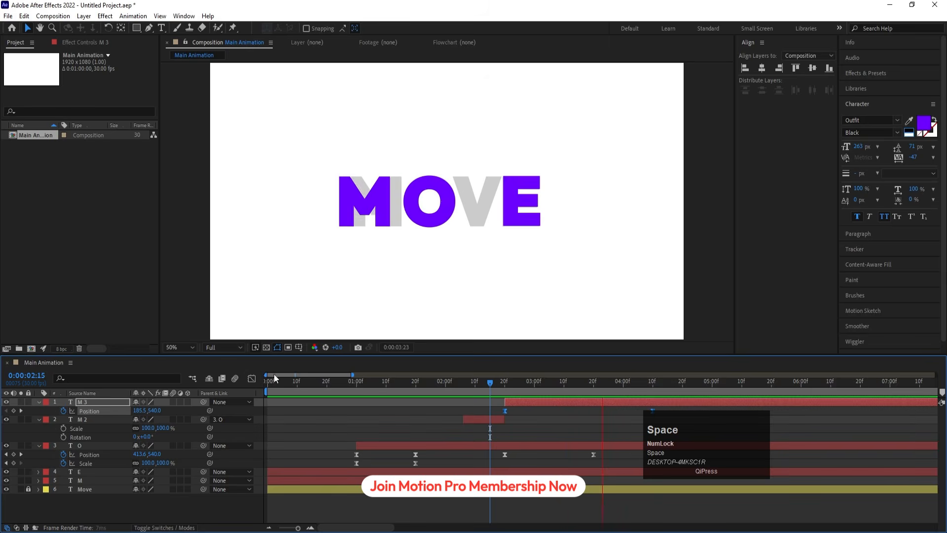
pyautogui.moveTo(306, 379); pyautogui.dragTo(253, 381)
pyautogui.press('space')
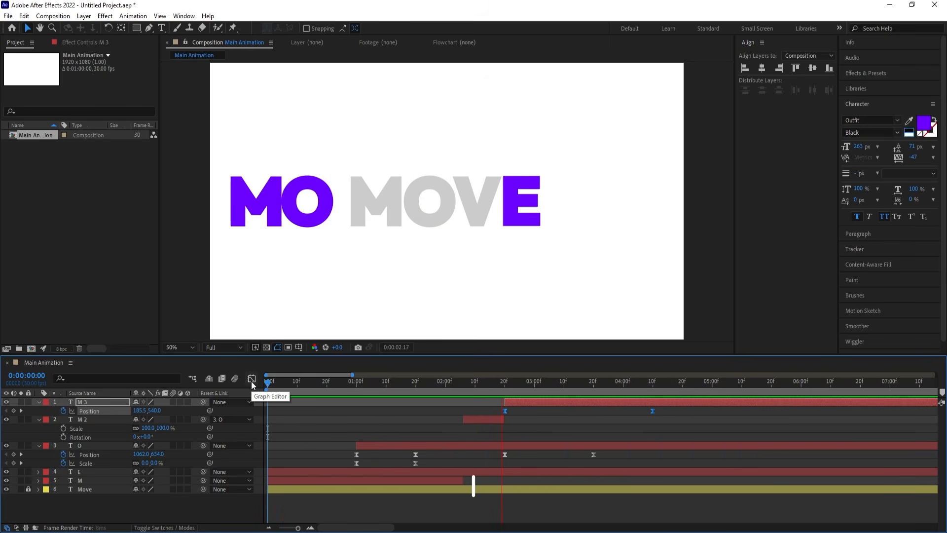
pyautogui.click(508, 389)
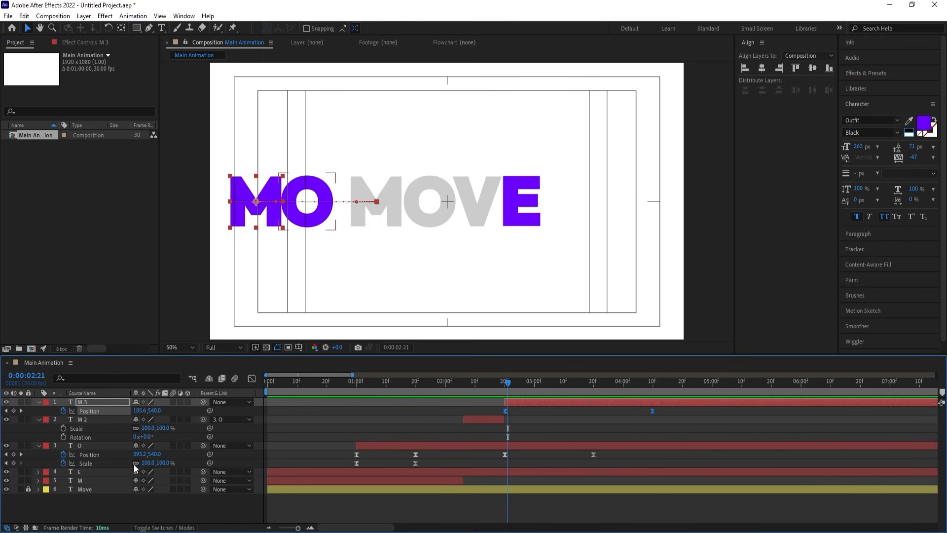
# - At 0:00:01:20, where O reaches its keyframe beyond E, duplicate the E layer and move the copy above all layers
pyautogui.click(403, 384)
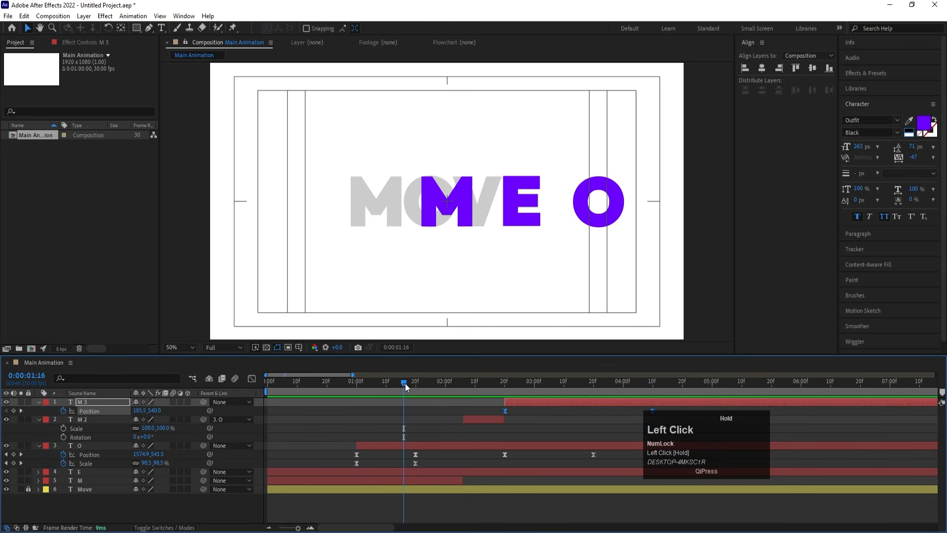
pyautogui.press('k')
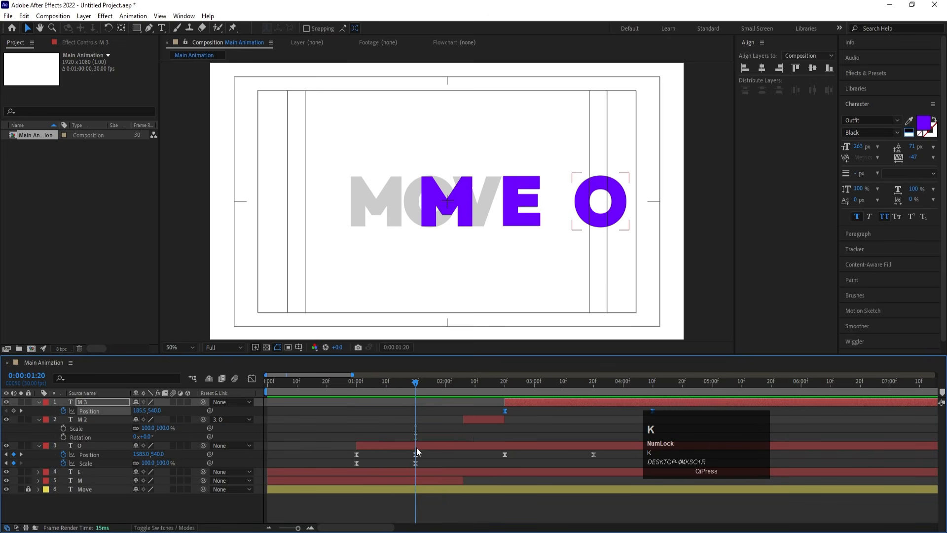
pyautogui.click(91, 472)
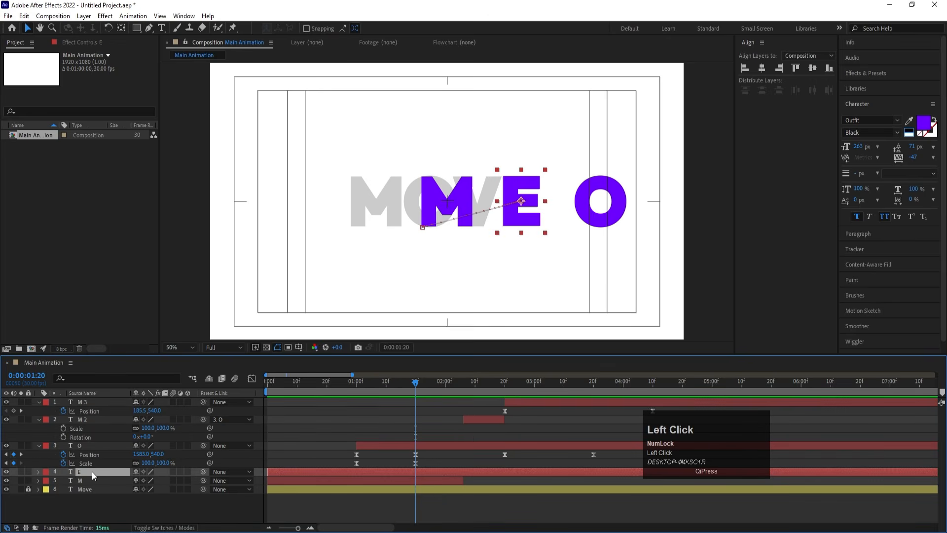
pyautogui.hotkey('ctrl', 'd')
pyautogui.moveTo(92, 471); pyautogui.dragTo(104, 400)
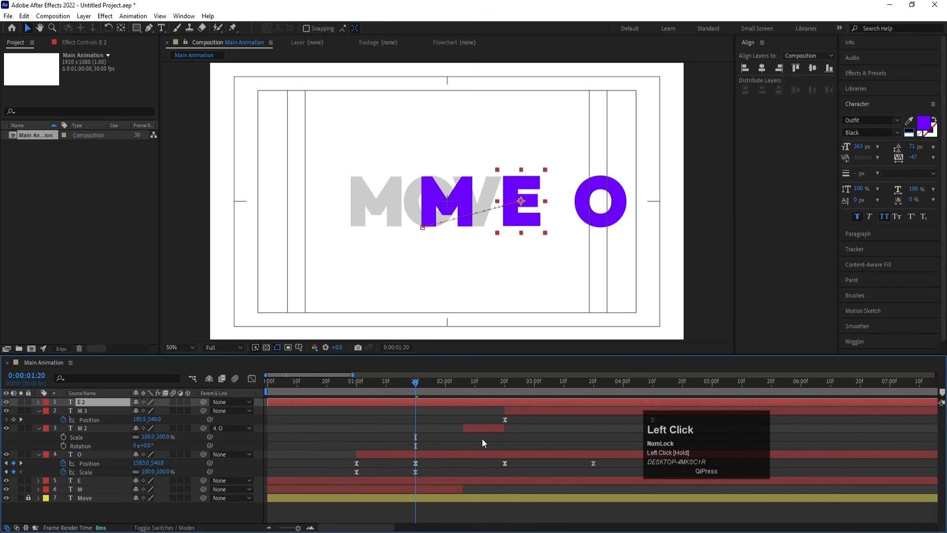
# - Delete all Position, Scale and Rotation keyframes from the E 2 layer
pyautogui.press('u')
pyautogui.moveTo(407, 409); pyautogui.dragTo(261, 439)
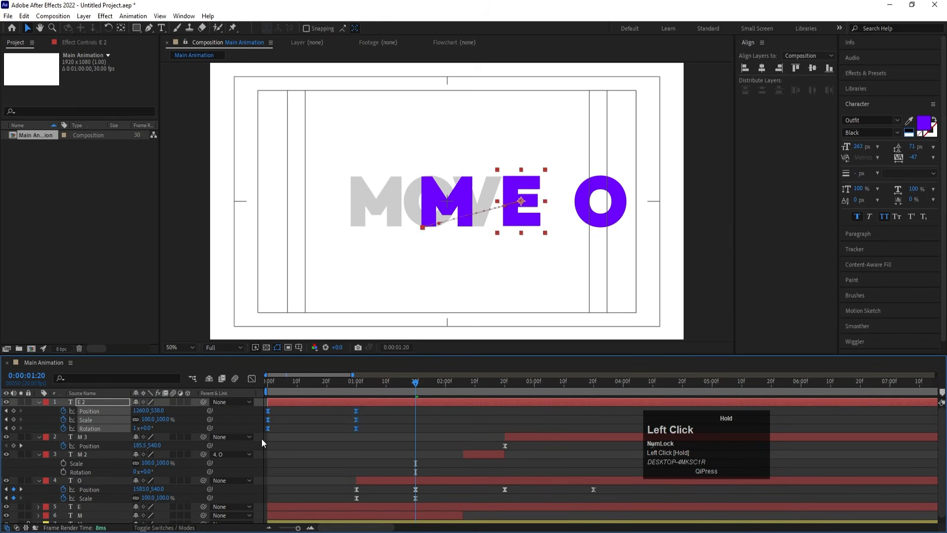
pyautogui.press('Delete')
pyautogui.click(344, 427)
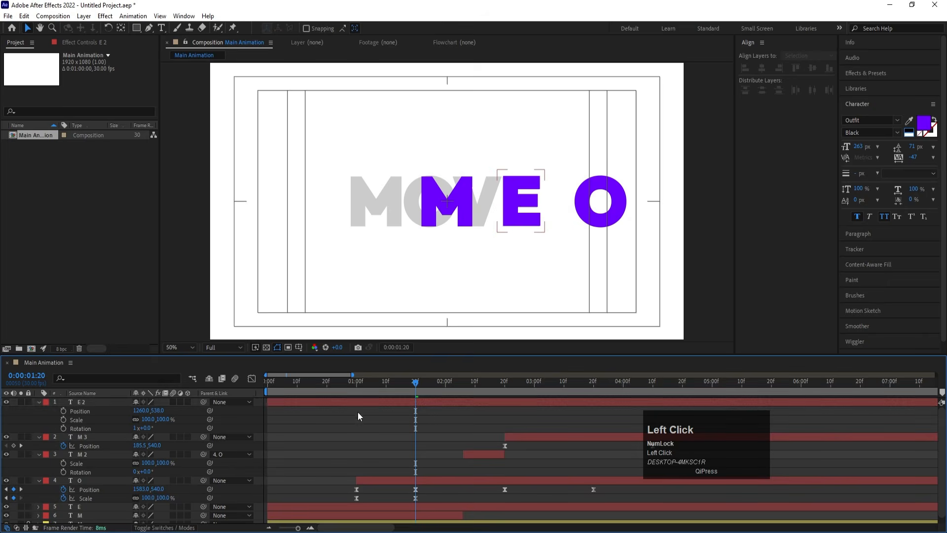
# - Change the text of the E 2 layer to v
pyautogui.click(359, 403)
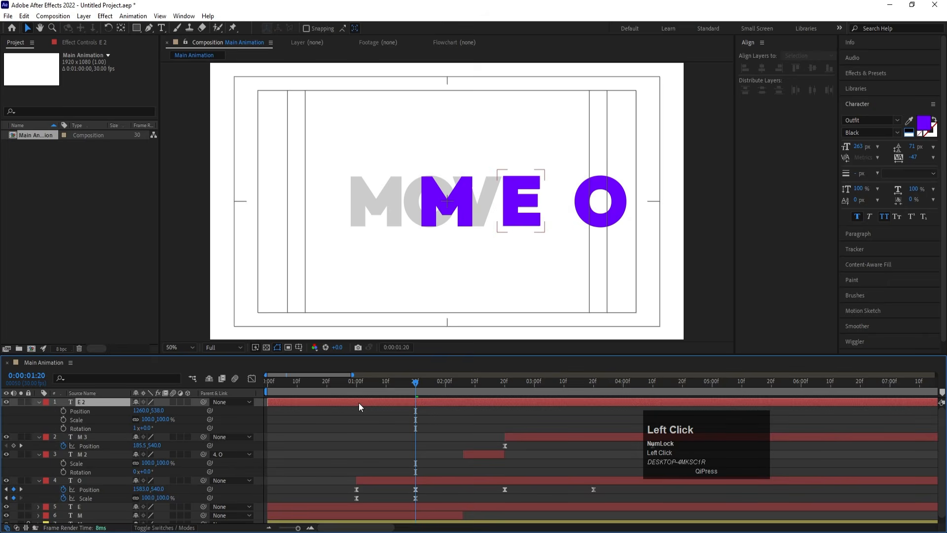
pyautogui.click(162, 28)
pyautogui.click(514, 209)
pyautogui.hotkey('ctrl', 'a')
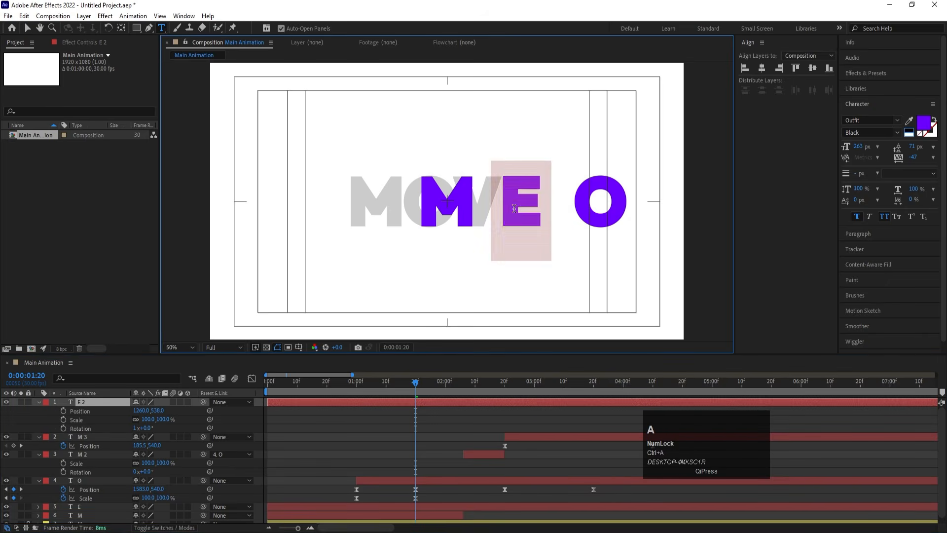
pyautogui.write('v')
pyautogui.click(412, 419)
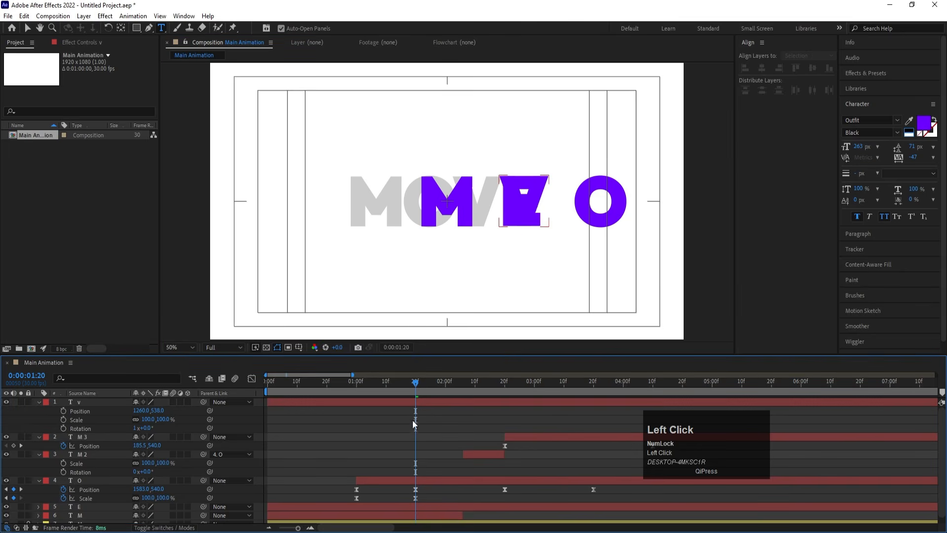
# - Center the anchor point of the v layer and trim the layer's start to 0:00:01:20
pyautogui.click(404, 401)
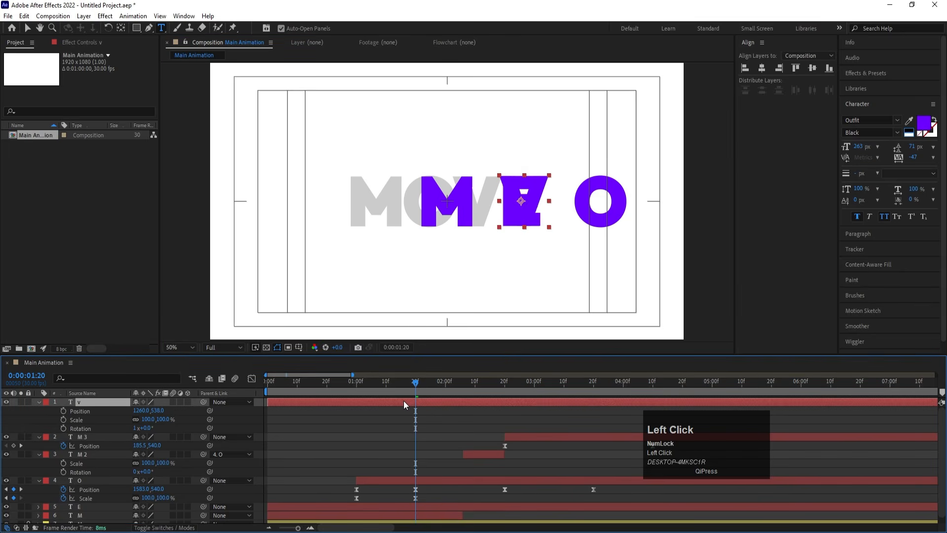
pyautogui.hotkey('ctrl', 'alt', 'Home')
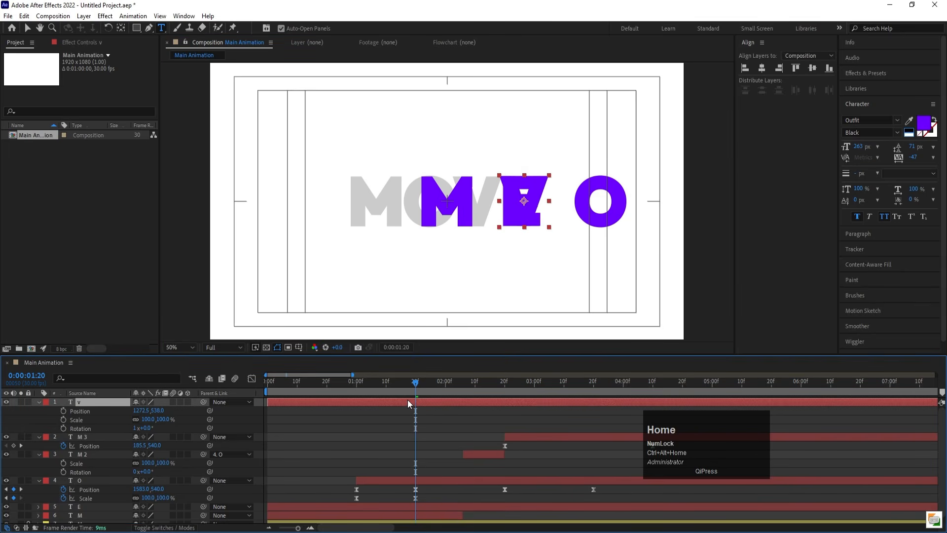
pyautogui.hotkey('alt', '[')
pyautogui.moveTo(416, 386)
pyautogui.mouseDown()
pyautogui.moveTo(438, 387)
pyautogui.moveTo(416, 385)
pyautogui.mouseUp()
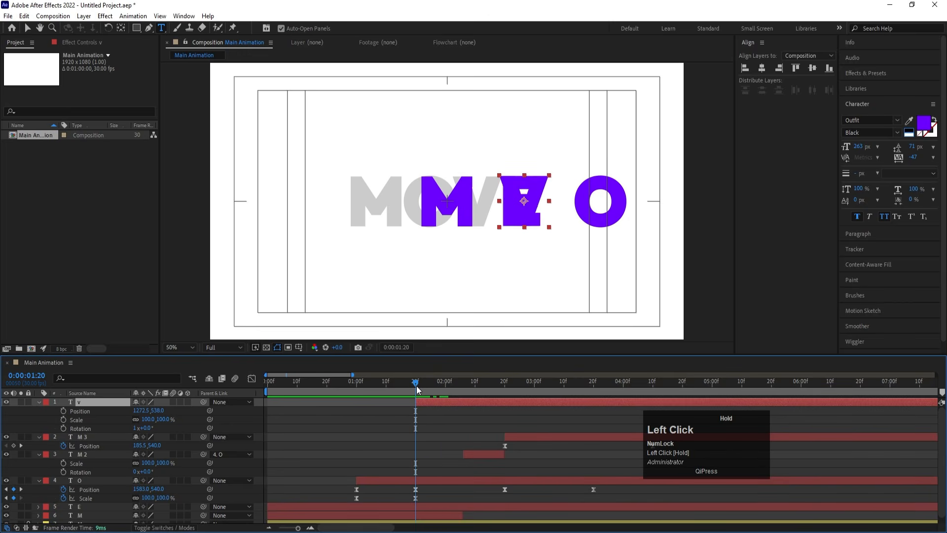
# - Place the V directly below the centered M at 960.5, 748.0 and separate its Position into X and Y dimensions
pyautogui.press('v')
pyautogui.moveTo(521, 208); pyautogui.dragTo(462, 246)
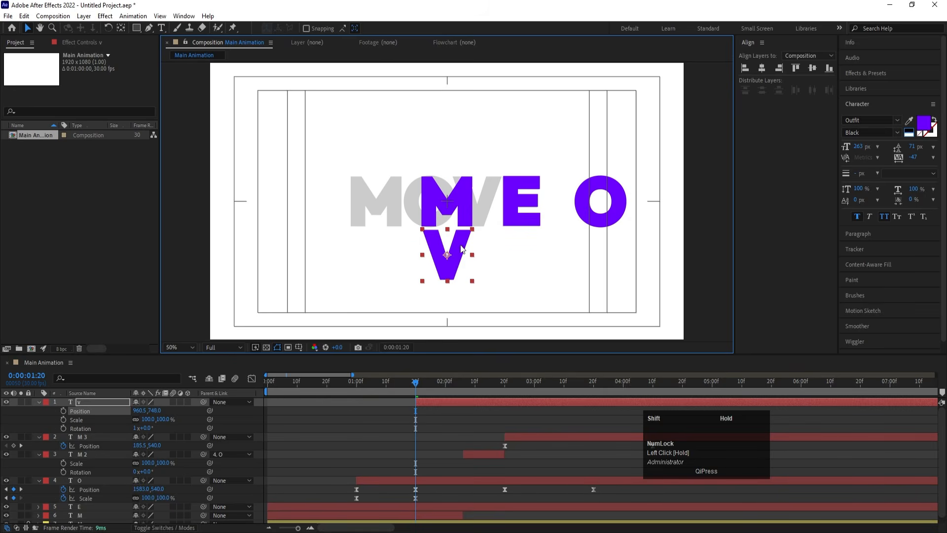
pyautogui.press('p')
pyautogui.press('p')
pyautogui.press('p')
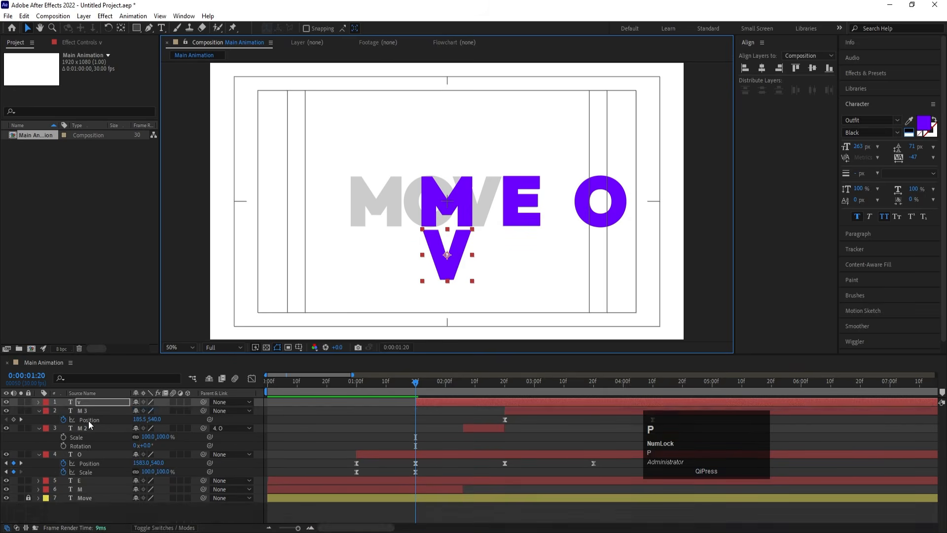
pyautogui.click(81, 410)
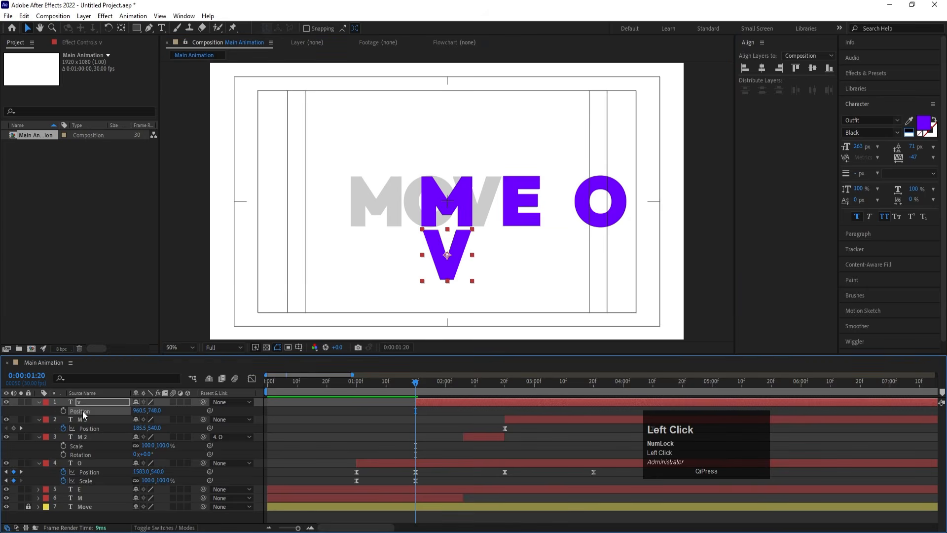
pyautogui.rightClick(82, 411)
pyautogui.click(107, 285)
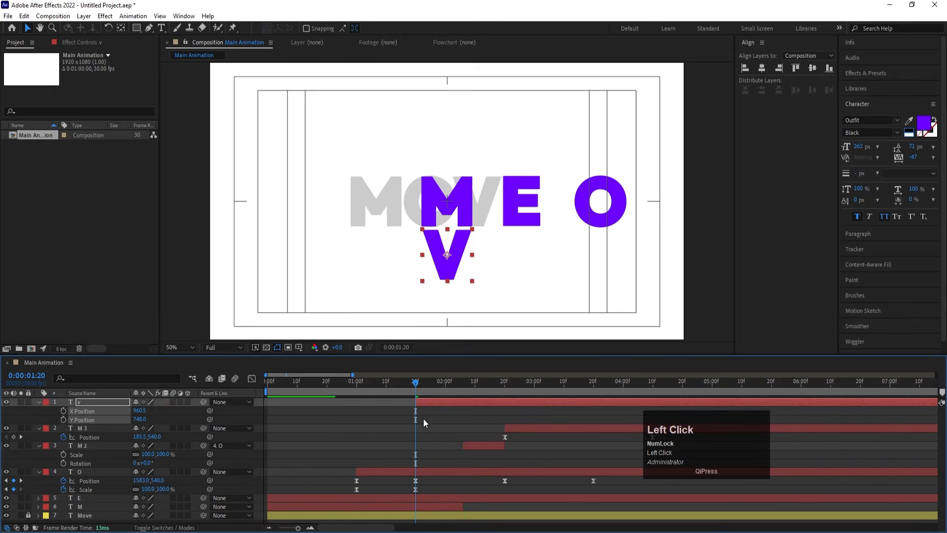
# - Add X Position and Y Position keyframes to the v layer at 0:00:01:20
pyautogui.click(424, 419)
pyautogui.click(63, 410)
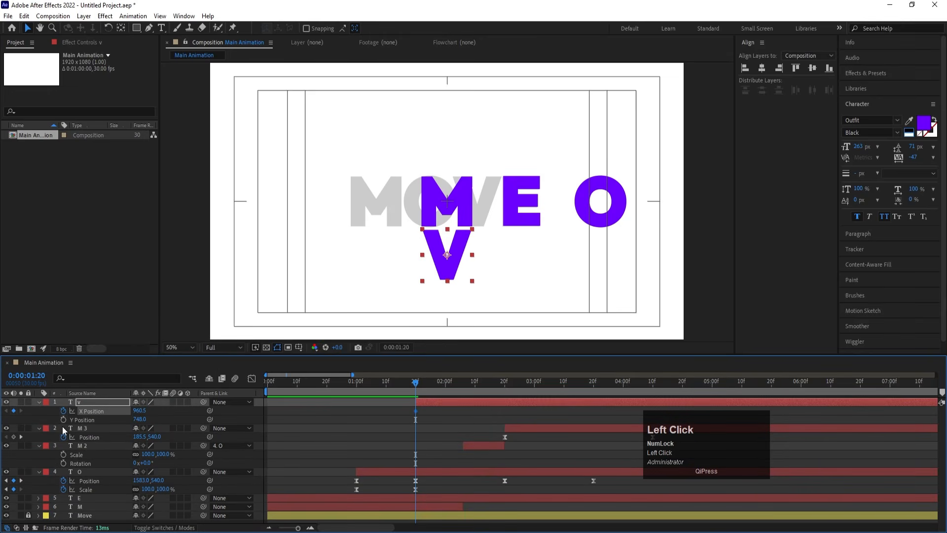
pyautogui.click(63, 419)
# - At 0:00:03:11, set V's Y Position to 540 and its X Position to 1079.5 so it sits against the E
pyautogui.moveTo(413, 385); pyautogui.dragTo(567, 390)
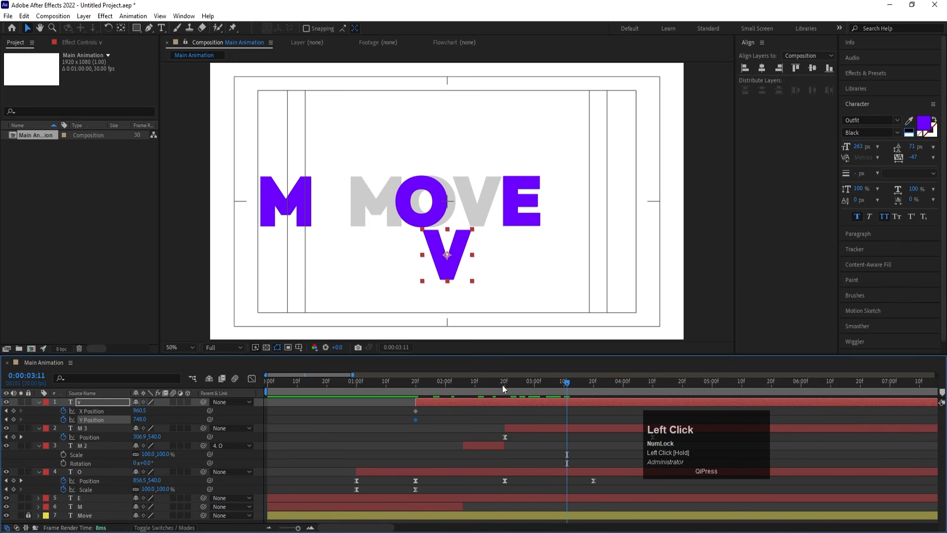
pyautogui.moveTo(146, 412); pyautogui.dragTo(88, 393)
pyautogui.click(138, 419)
pyautogui.write('540')
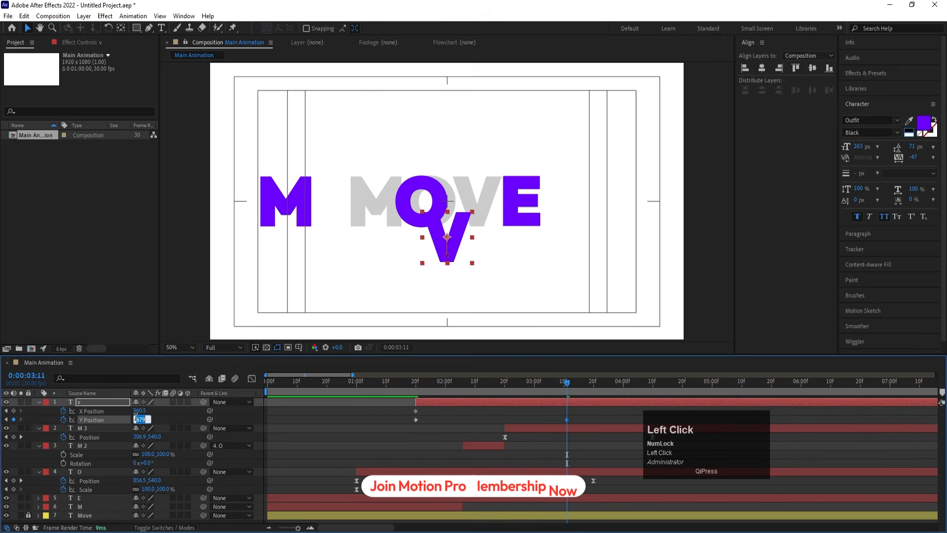
pyautogui.press('Return')
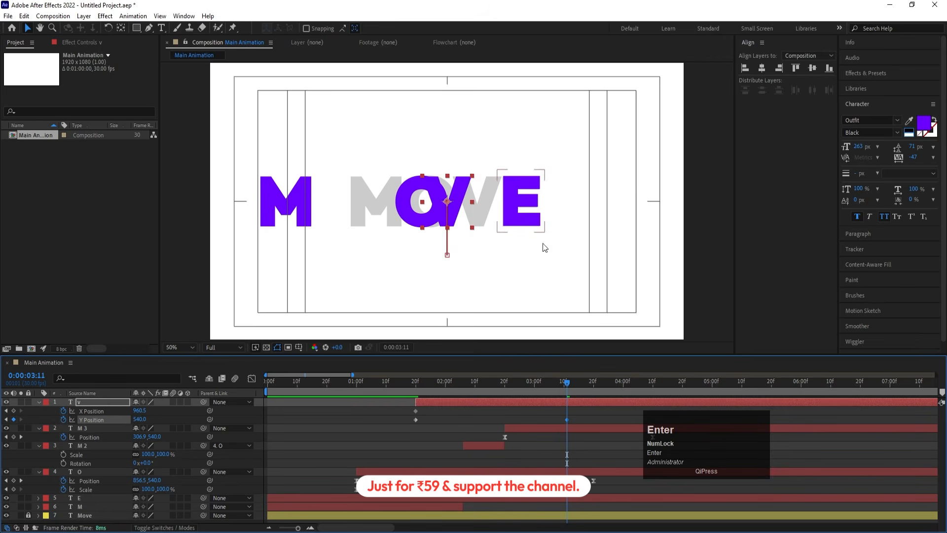
pyautogui.moveTo(140, 411); pyautogui.dragTo(196, 411)
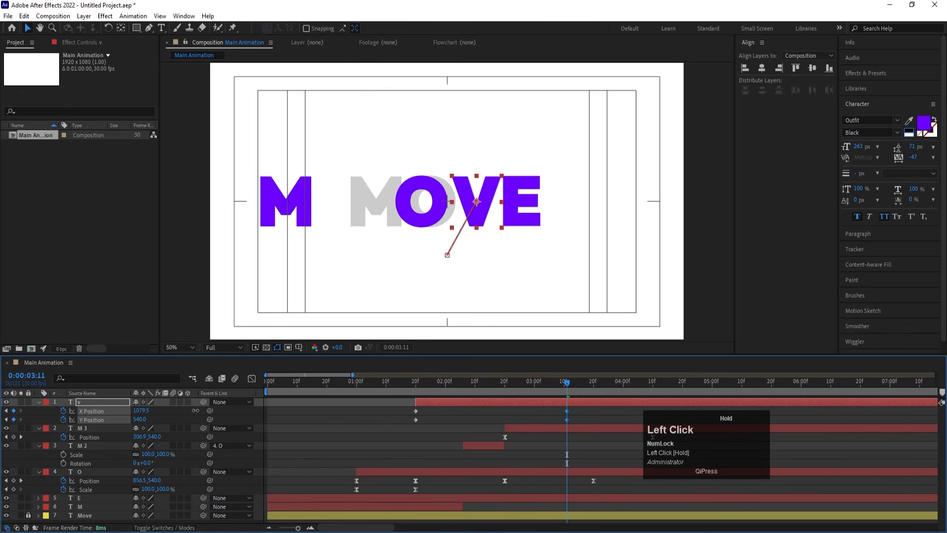
# - At 0:00:02:17, lower V's Y Position value so the letter jumps high above the word
pyautogui.click(496, 390)
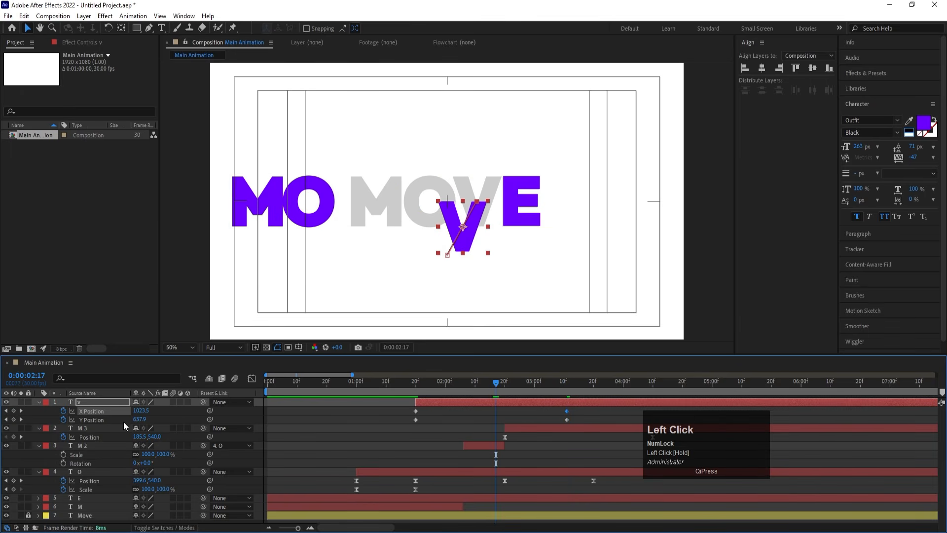
pyautogui.moveTo(135, 419); pyautogui.dragTo(43, 383)
pyautogui.moveTo(131, 419); pyautogui.dragTo(98, 419)
# - Add a small bounce to V with Y Position keyframes of 435 at 0:00:03:19 and 540 at 0:00:03:27
pyautogui.moveTo(532, 376); pyautogui.dragTo(615, 392)
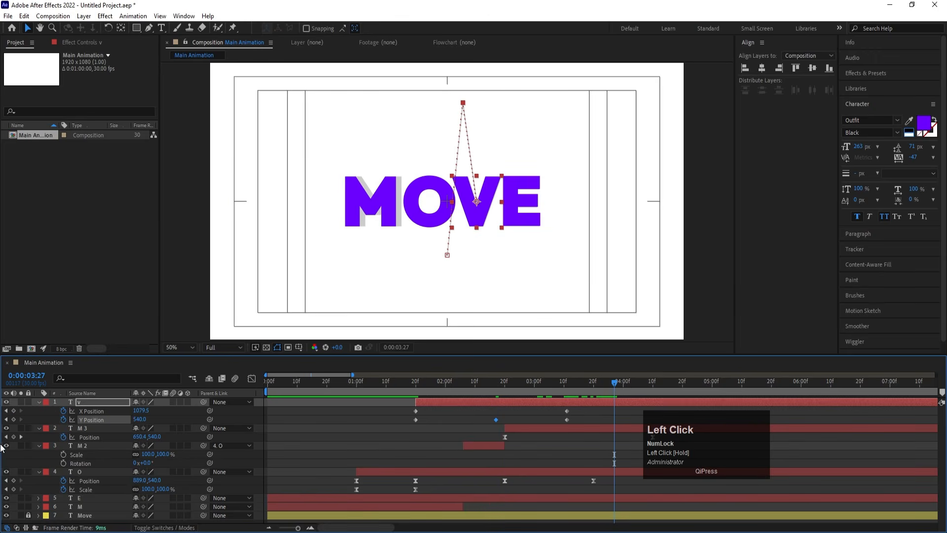
pyautogui.click(590, 393)
pyautogui.moveTo(145, 423); pyautogui.dragTo(70, 398)
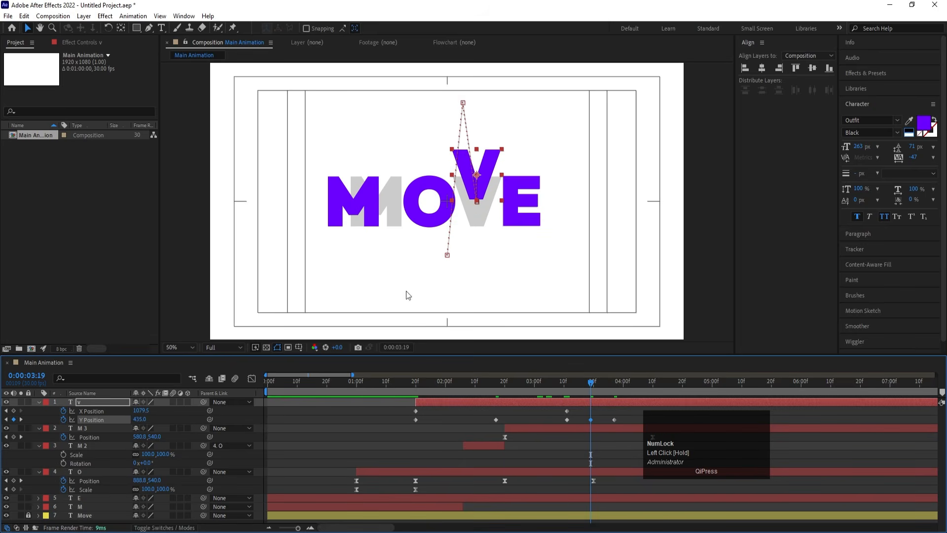
# - Apply Easy Ease to V's Y Position keyframes and reshape the speed curve for a fast launch with long eases around the jump's peak
pyautogui.click(93, 419)
pyautogui.press('F9')
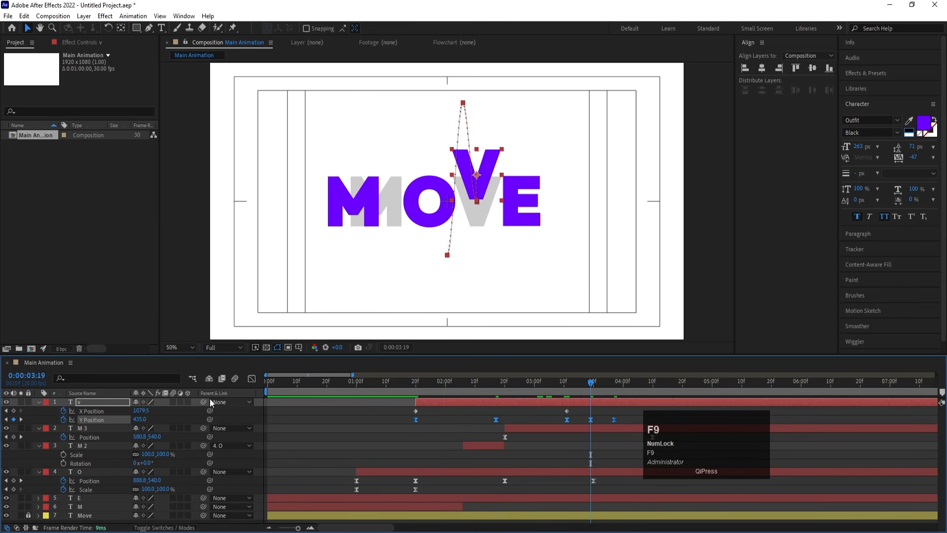
pyautogui.click(252, 378)
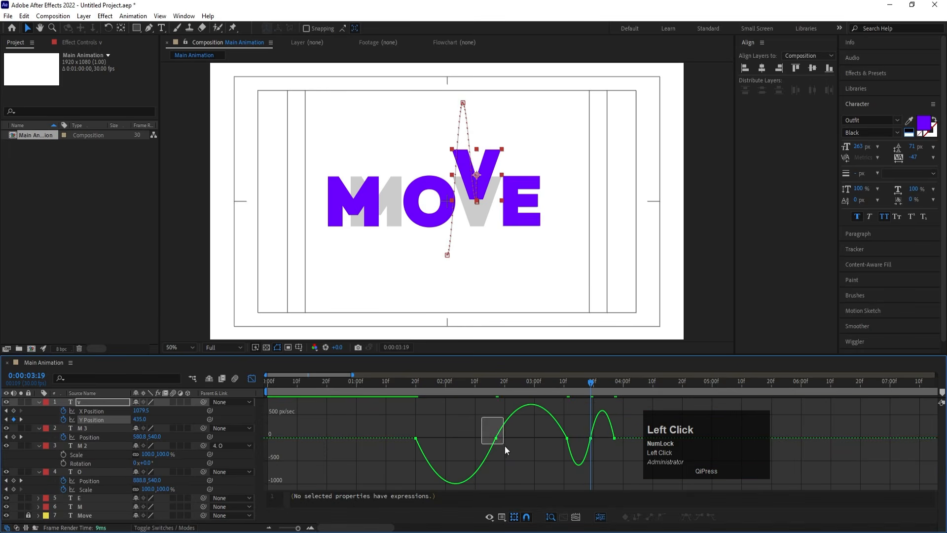
pyautogui.moveTo(505, 446); pyautogui.dragTo(436, 438)
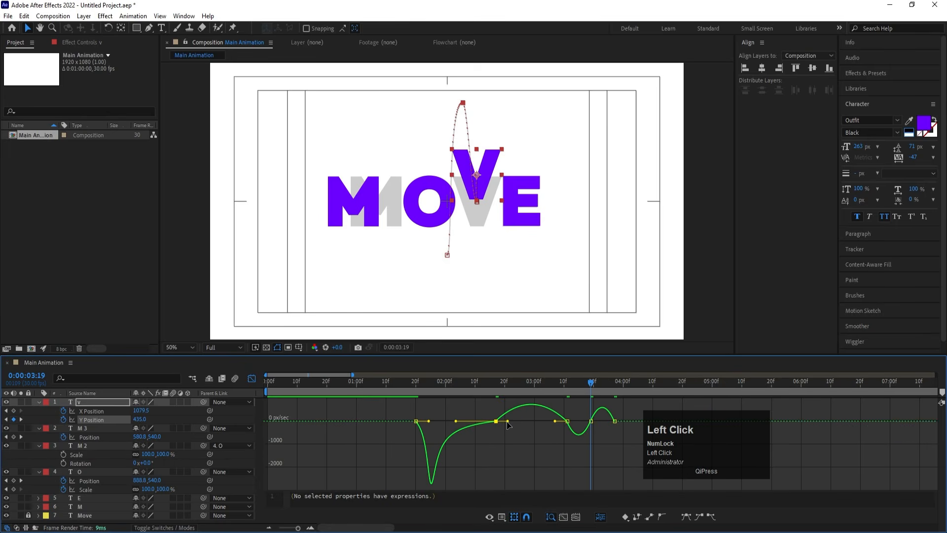
pyautogui.moveTo(508, 422); pyautogui.dragTo(547, 421)
pyautogui.moveTo(425, 410); pyautogui.dragTo(397, 466)
pyautogui.moveTo(429, 439); pyautogui.dragTo(417, 439)
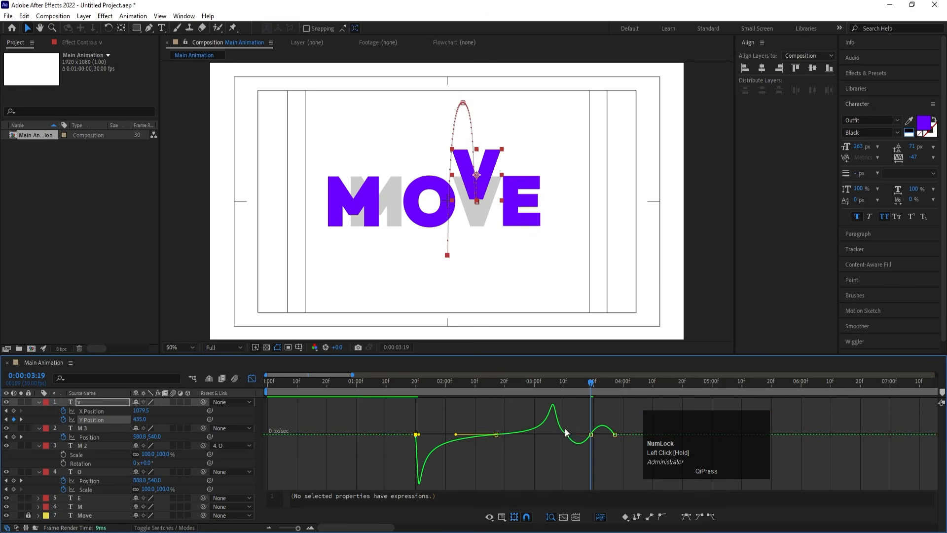
# - Shorten the speed handles at V's landing and final Y Position keyframes so the fall and bounce hit sharply
pyautogui.moveTo(581, 415); pyautogui.dragTo(555, 444)
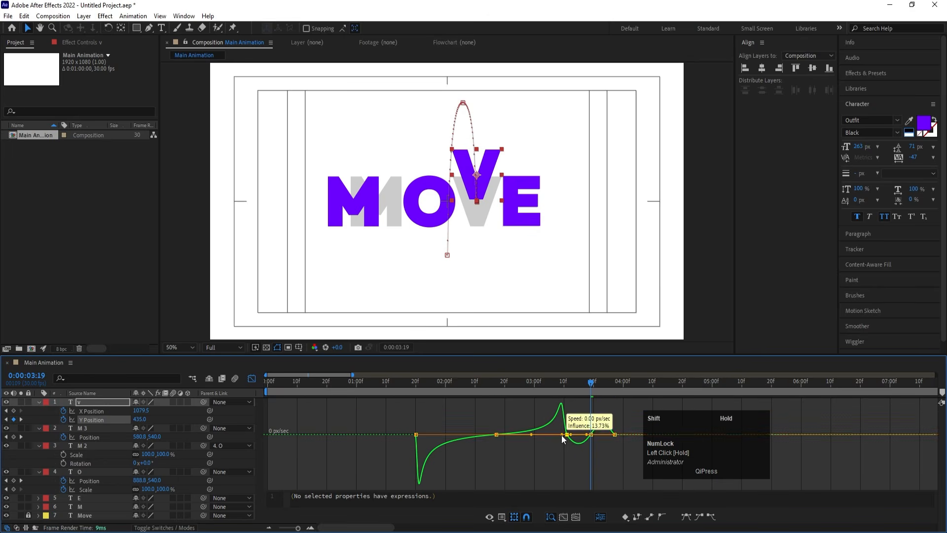
pyautogui.press('=')
pyautogui.moveTo(609, 424); pyautogui.dragTo(540, 451)
pyautogui.press('shift')
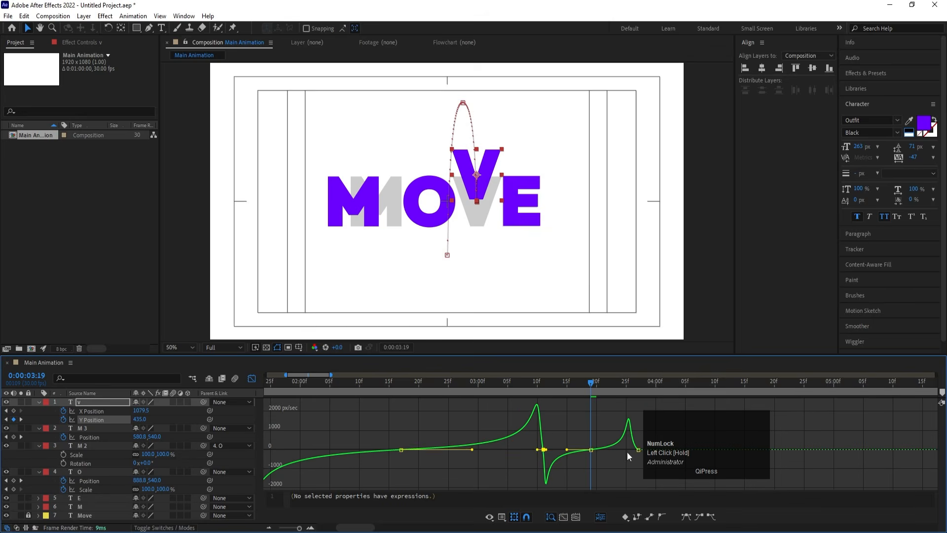
pyautogui.click(638, 449)
pyautogui.scroll(-3, 462, 400)
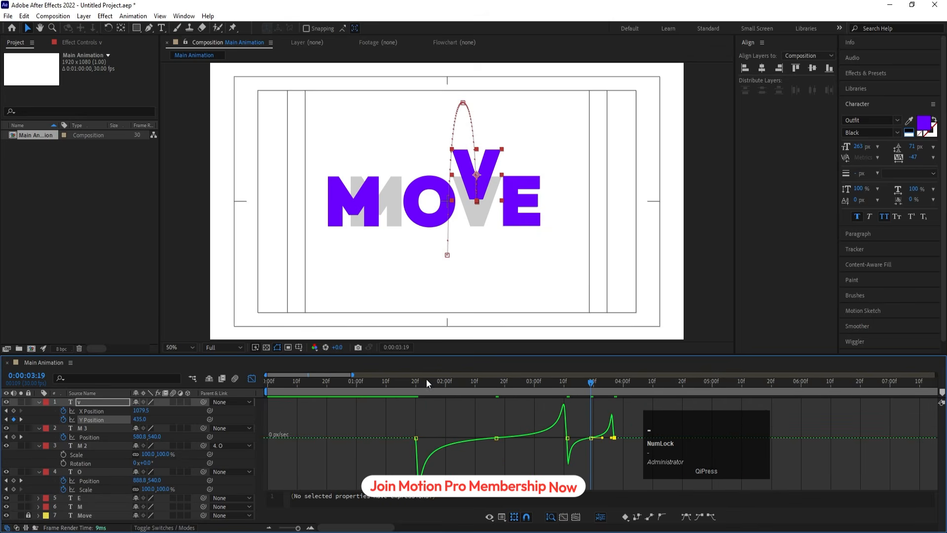
# - Preview V's jump and bounce from about 0:00:01:19
pyautogui.click(414, 380)
pyautogui.press('space')
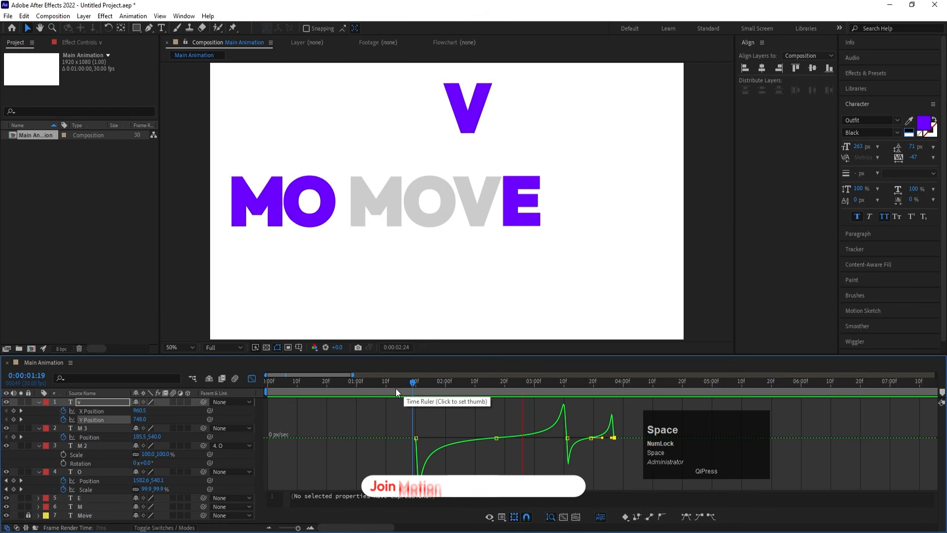
pyautogui.press('space')
# - Compress V's X and Y Position keyframes proportionally so the last one falls at about 0:00:02:25, and preview the faster motion
pyautogui.click(253, 379)
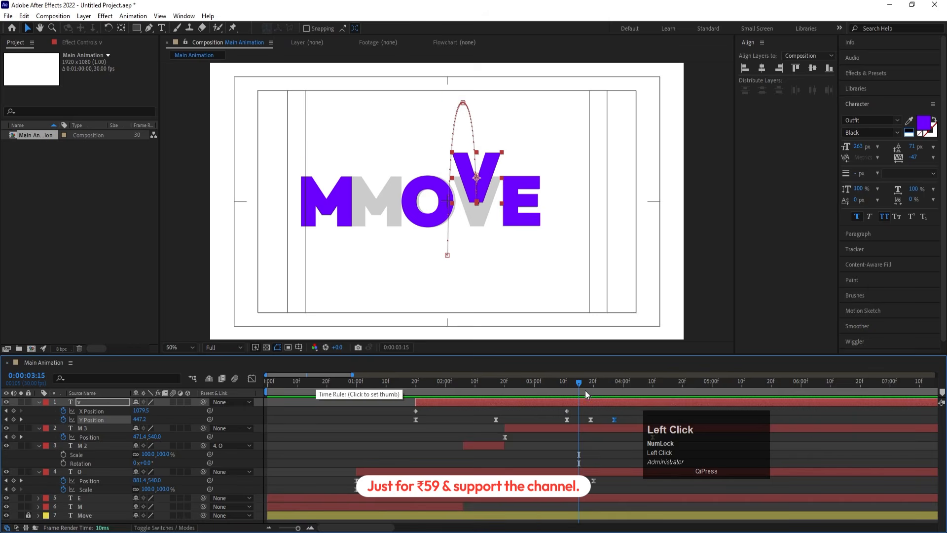
pyautogui.moveTo(539, 382); pyautogui.dragTo(522, 418)
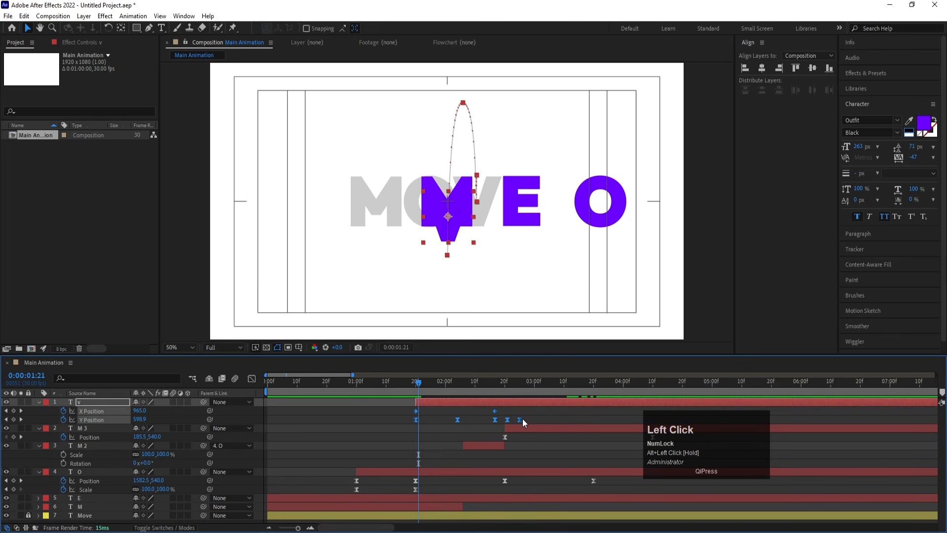
pyautogui.press('space')
pyautogui.press('space')
# - Shift the v layer together with its keyframes to start at 0:00:02:07, just before the O passes beneath
pyautogui.moveTo(433, 388); pyautogui.dragTo(466, 398)
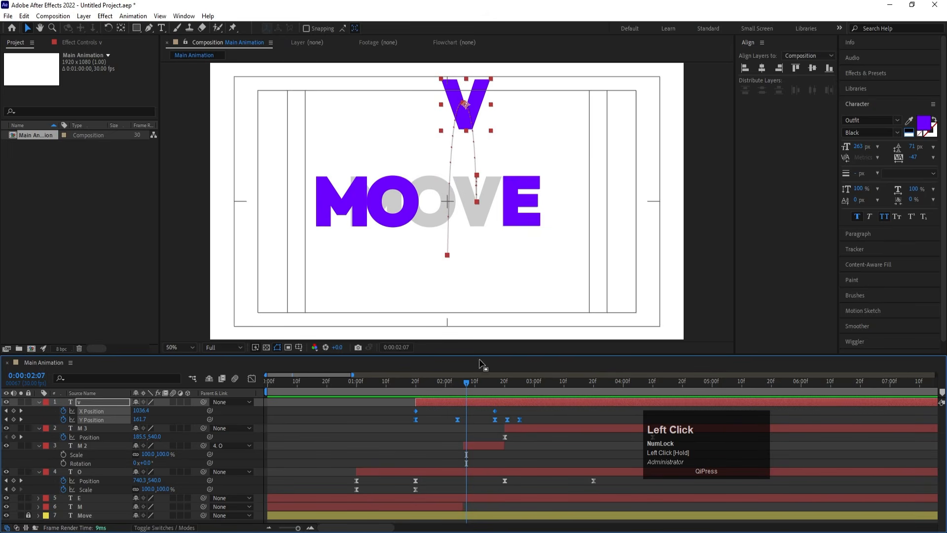
pyautogui.moveTo(443, 402); pyautogui.dragTo(466, 390)
pyautogui.press('space')
pyautogui.press('space')
pyautogui.click(468, 389)
pyautogui.click(479, 410)
pyautogui.click(470, 400)
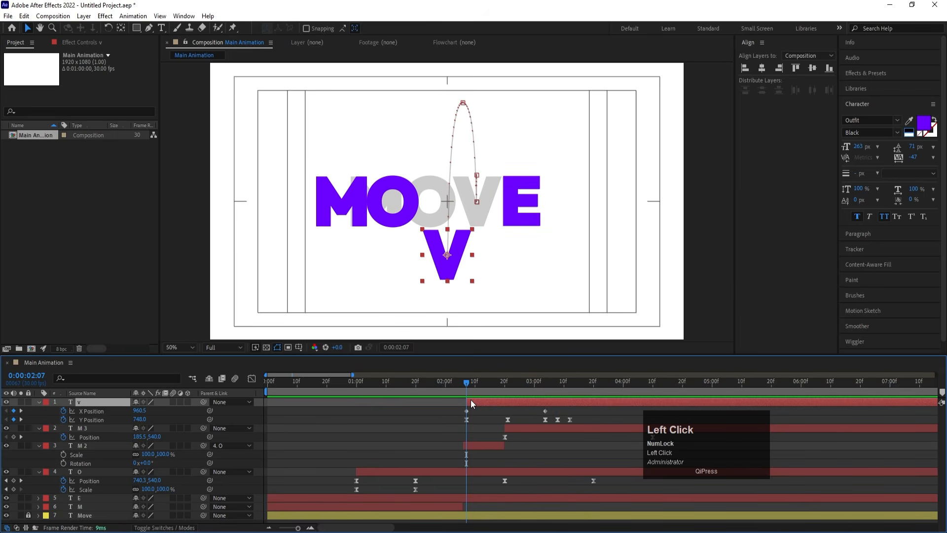
# - Keyframe V's Rotation with 0x+0.0° at 0:00:02:07 and 1x+0.0° at 0:00:03:04
pyautogui.press('r')
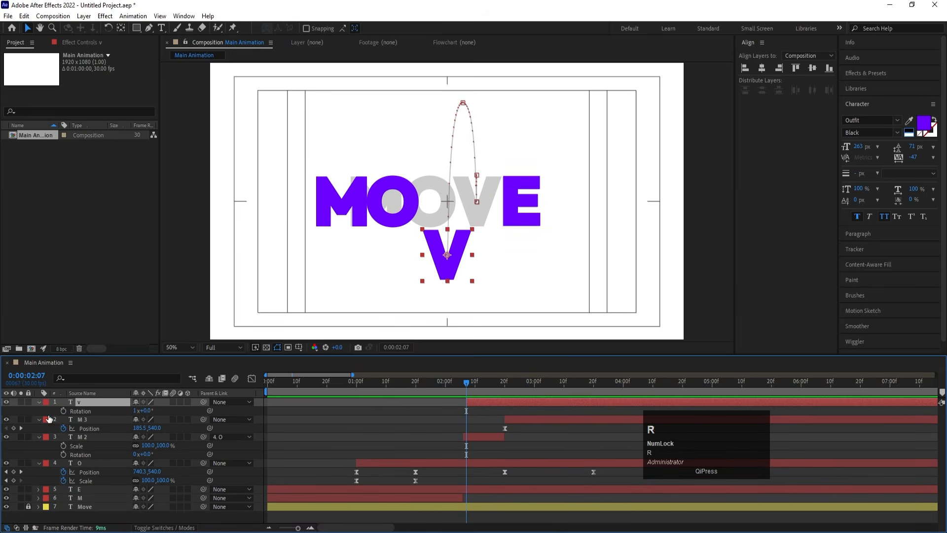
pyautogui.click(63, 411)
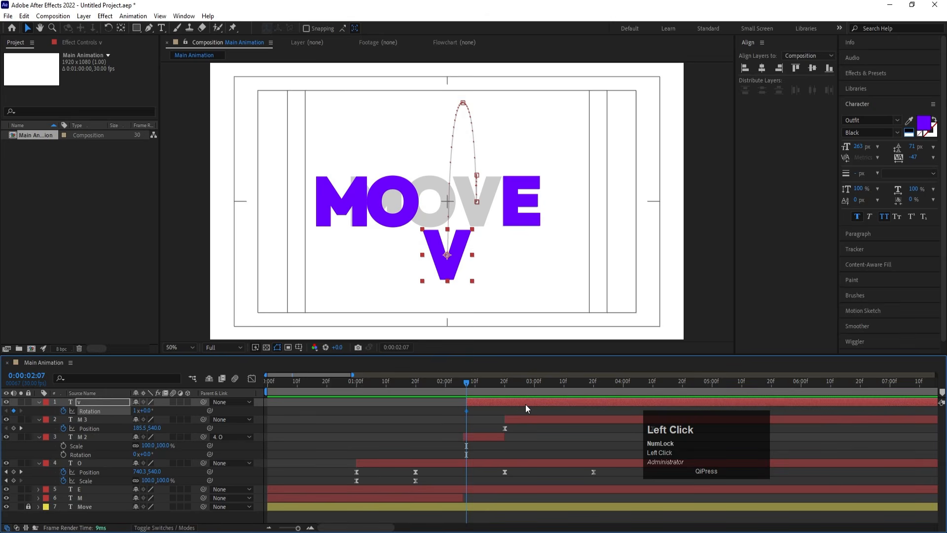
pyautogui.press('u')
pyautogui.click(136, 429)
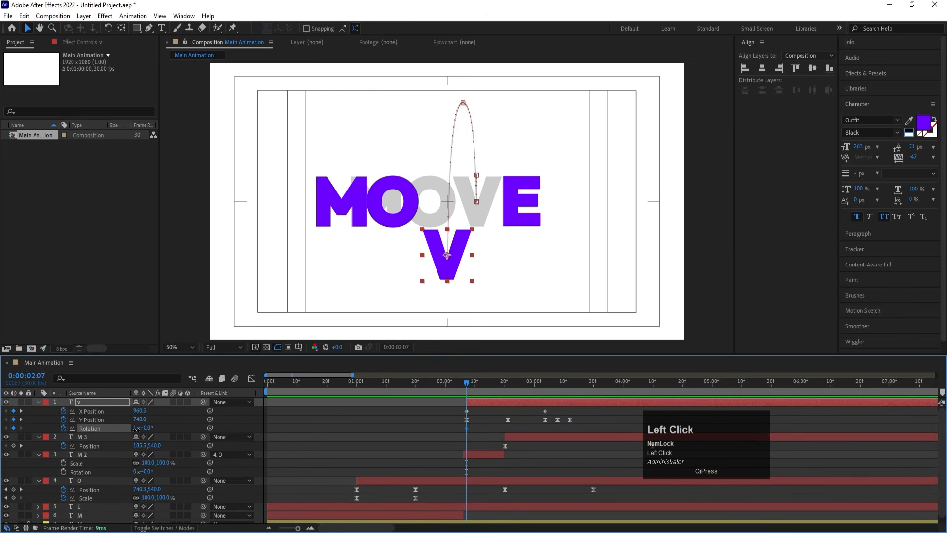
pyautogui.click(337, 426)
pyautogui.moveTo(526, 386); pyautogui.dragTo(547, 391)
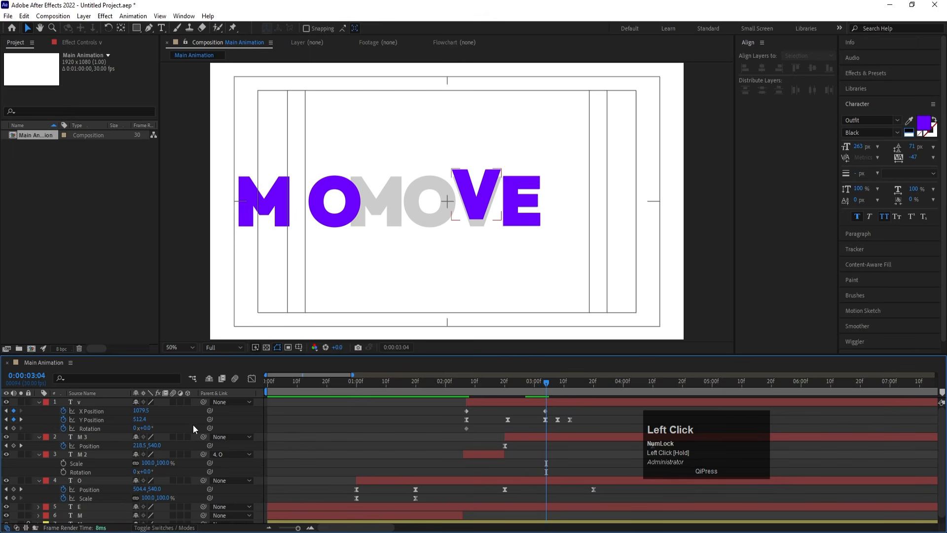
pyautogui.press('Return')
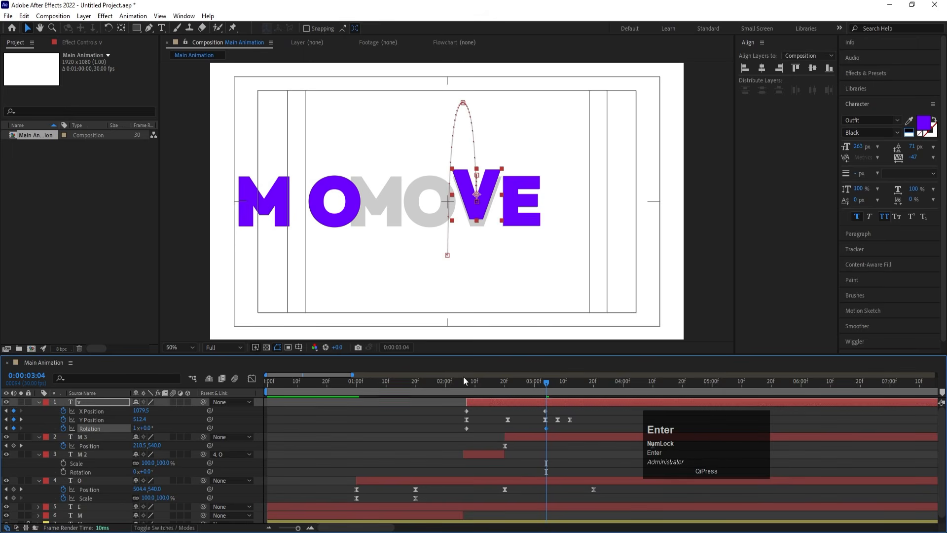
# - Preview V's rotating jump from about 0:00:02:02
pyautogui.click(452, 390)
pyautogui.press('space')
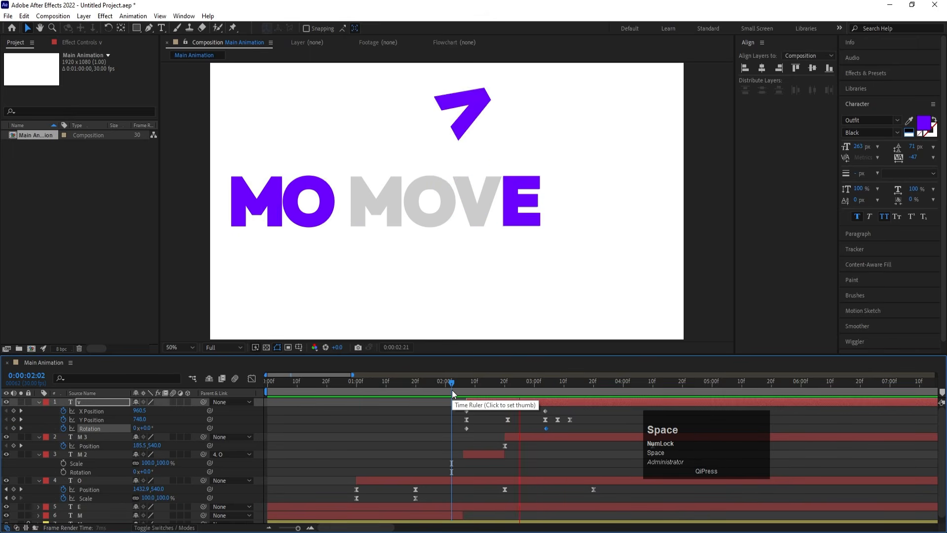
pyautogui.press('space')
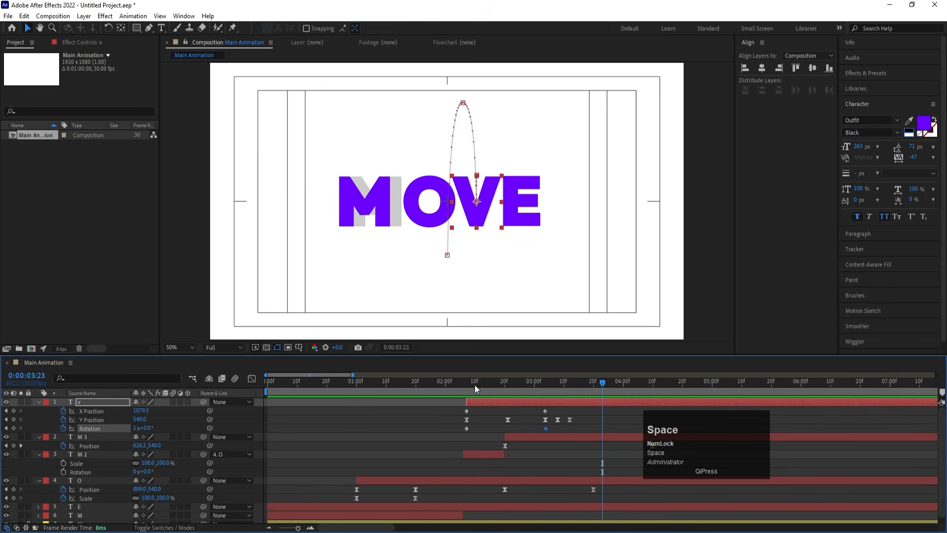
# - At 0:00:02:07, draw an orange rectangle on a new shape layer, covering the area above the V's starting position
pyautogui.moveTo(477, 390)
pyautogui.mouseDown()
pyautogui.moveTo(486, 386)
pyautogui.moveTo(467, 387)
pyautogui.mouseUp()
pyautogui.click(487, 431)
pyautogui.click(471, 404)
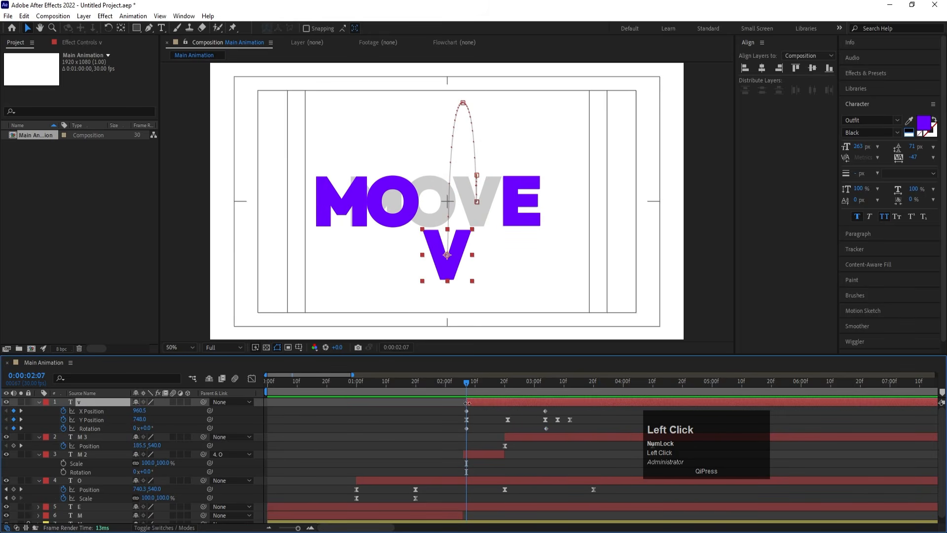
pyautogui.click(303, 427)
pyautogui.click(137, 30)
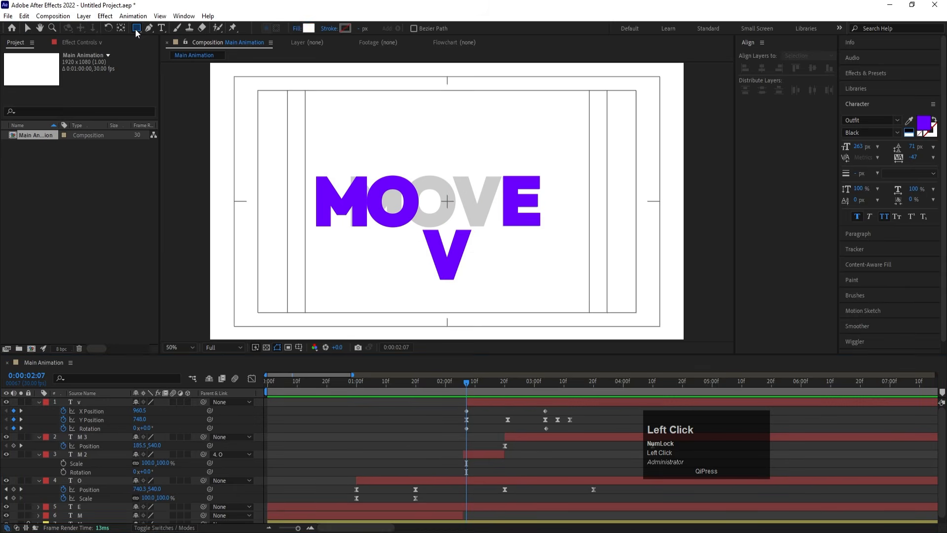
pyautogui.moveTo(308, 84); pyautogui.dragTo(583, 226)
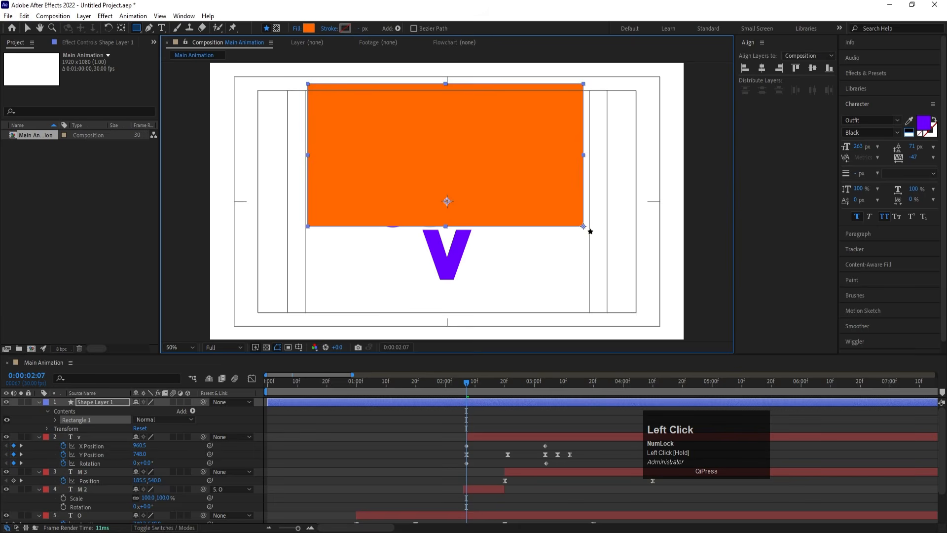
# - Stretch the rectangle from above the frame down to the letters' baseline, and rename its layer Mask
pyautogui.press('v')
pyautogui.moveTo(446, 87); pyautogui.dragTo(445, 78)
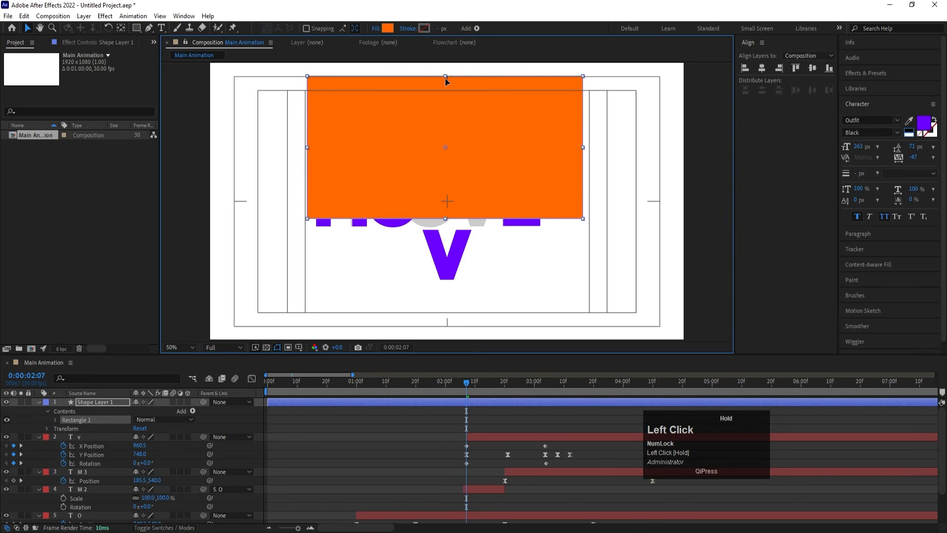
pyautogui.click(410, 400)
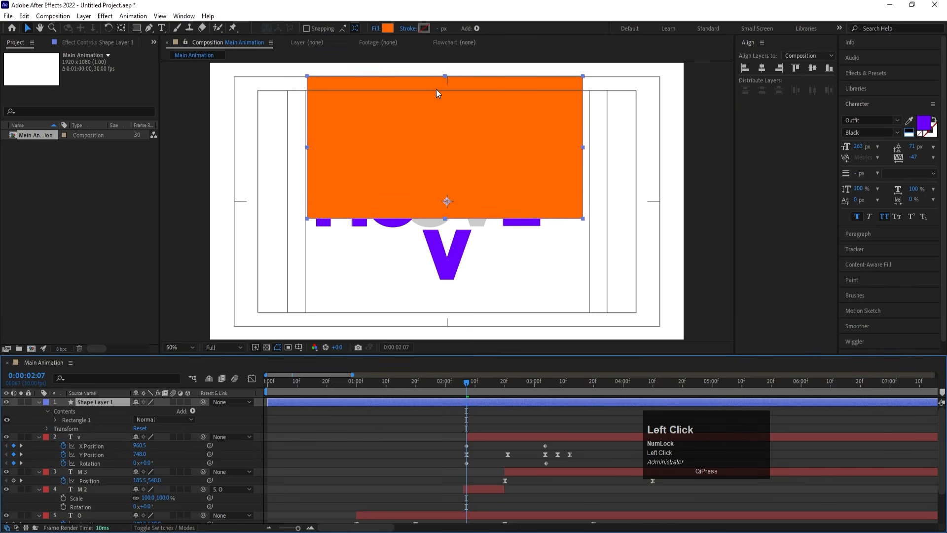
pyautogui.moveTo(446, 75); pyautogui.dragTo(442, 12)
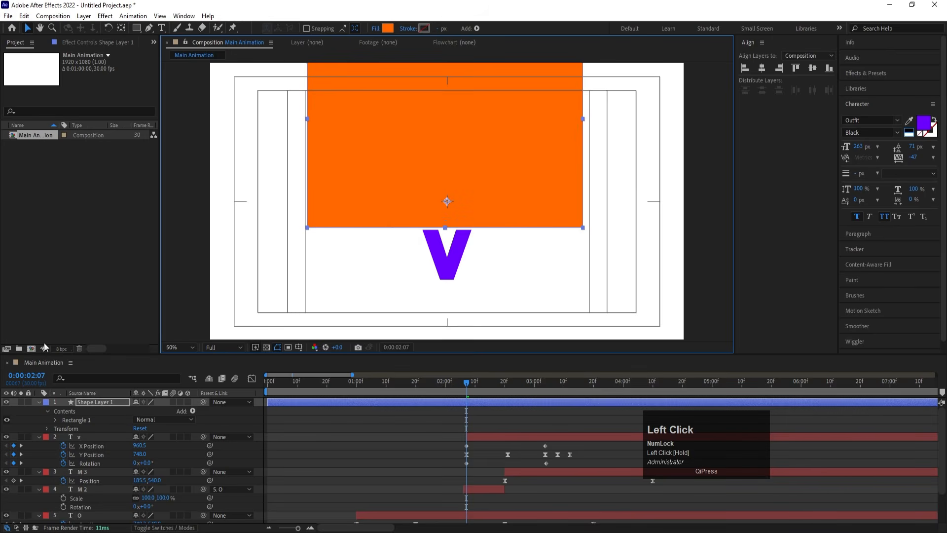
pyautogui.press('Return')
pyautogui.write('Mask')
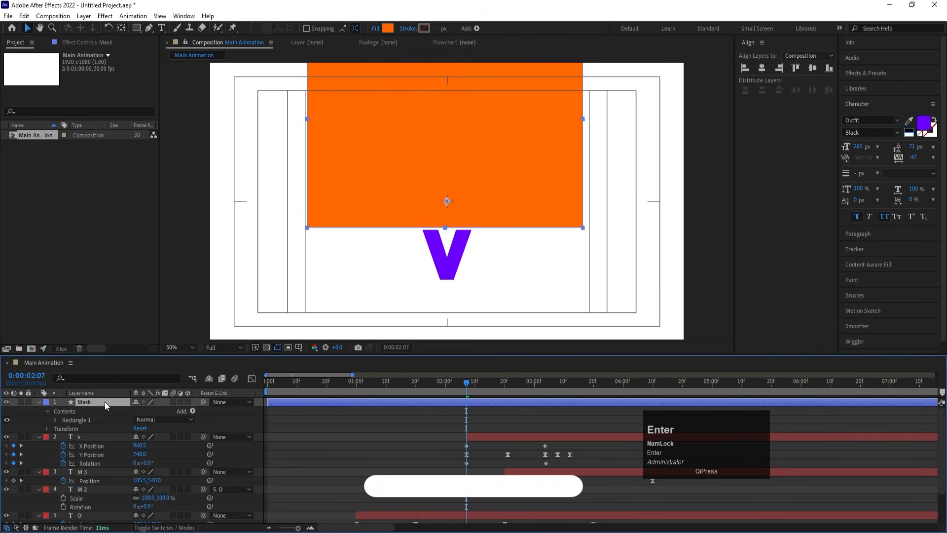
# - Show the layer modes and set the v layer's track matte to Alpha, using the Mask layer
pyautogui.click(84, 437)
pyautogui.press('F4')
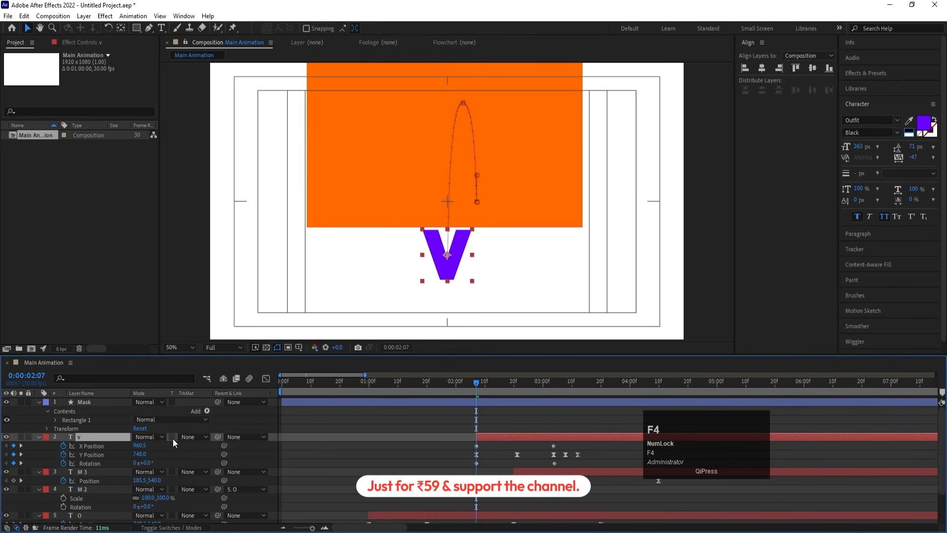
pyautogui.click(192, 437)
pyautogui.click(212, 462)
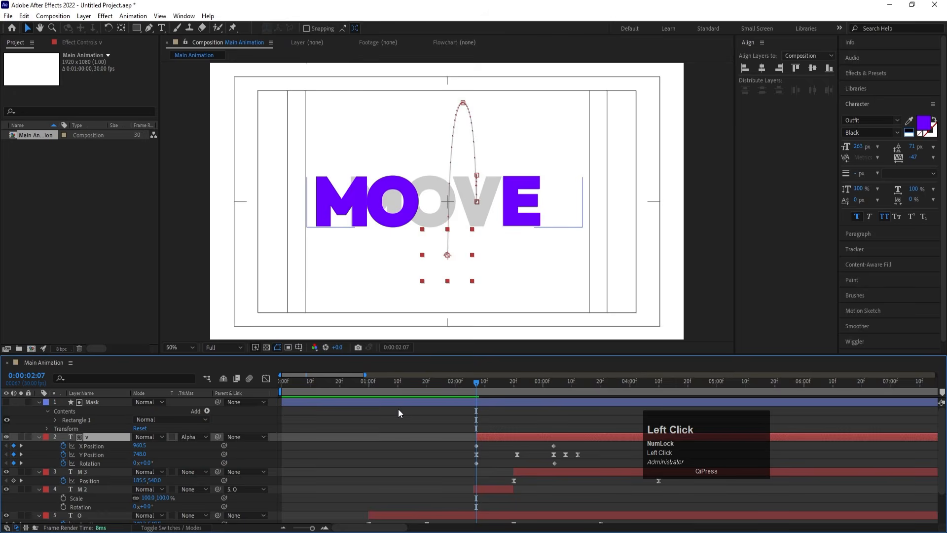
# - Collapse the layers' properties and preview the masked V animation from 0:00:02:07
pyautogui.click(398, 408)
pyautogui.press('u')
pyautogui.press('space')
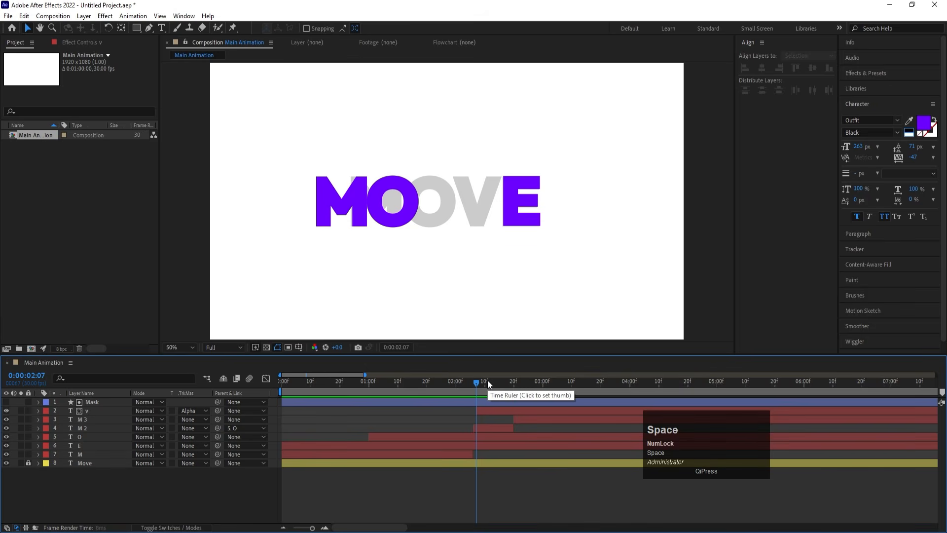
pyautogui.press('space')
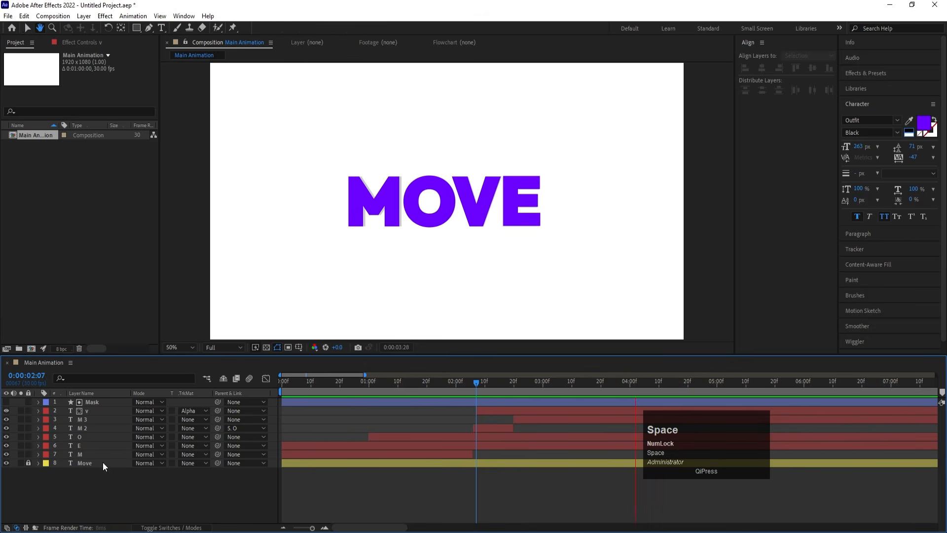
# - Unlock and delete the faded Move reference layer, and preview the whole animation from the start
pyautogui.click(29, 463)
pyautogui.click(78, 464)
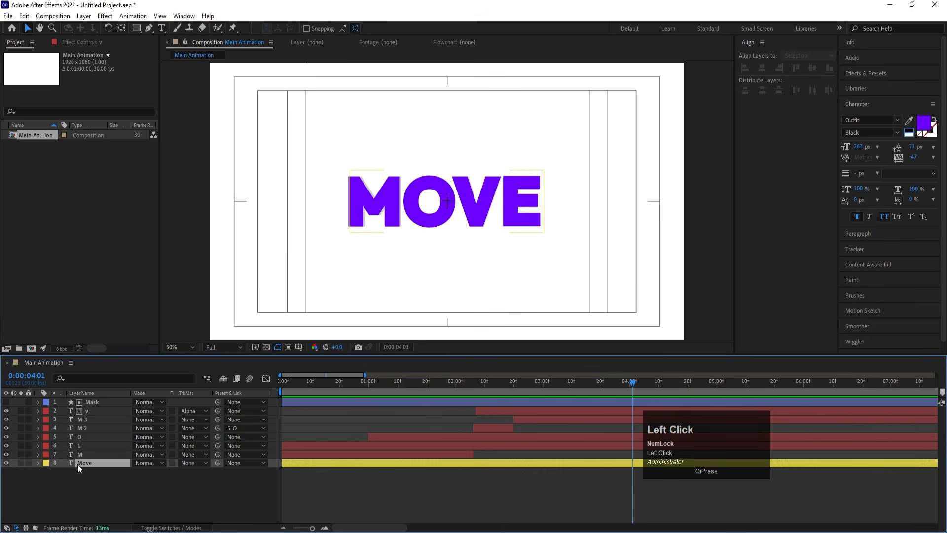
pyautogui.press('Delete')
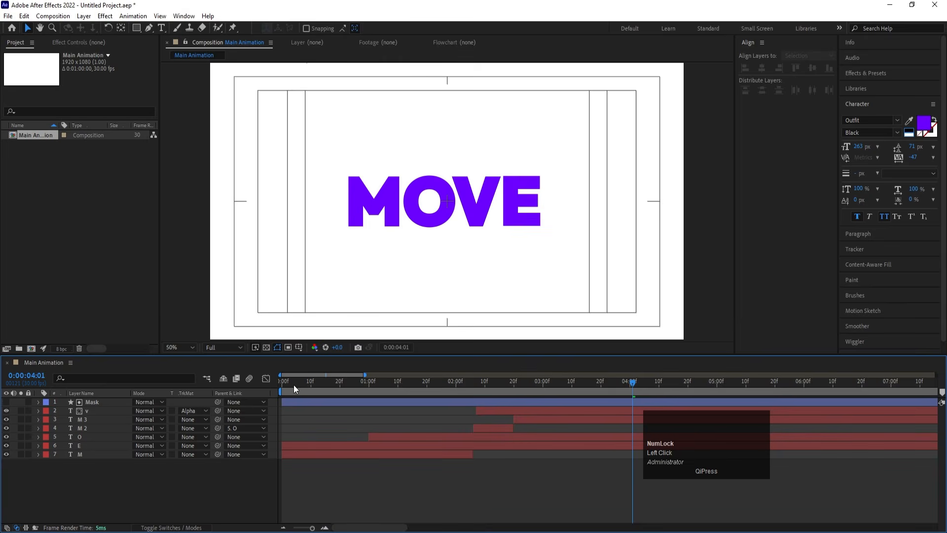
pyautogui.moveTo(294, 389); pyautogui.dragTo(261, 389)
pyautogui.press('space')
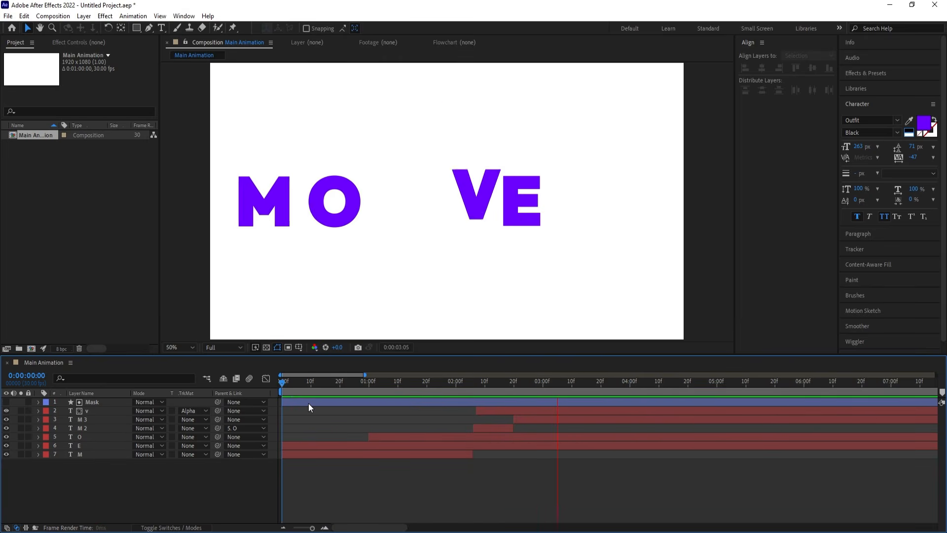
pyautogui.press('space')
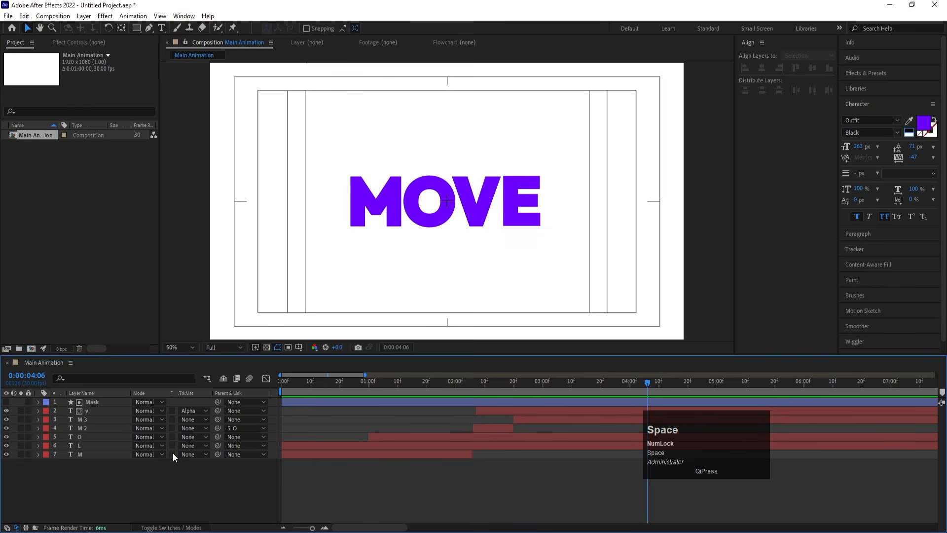
# - Enable motion blur on all layers and preview the result from the start
pyautogui.press('F4')
pyautogui.hotkey('ctrl', 'a')
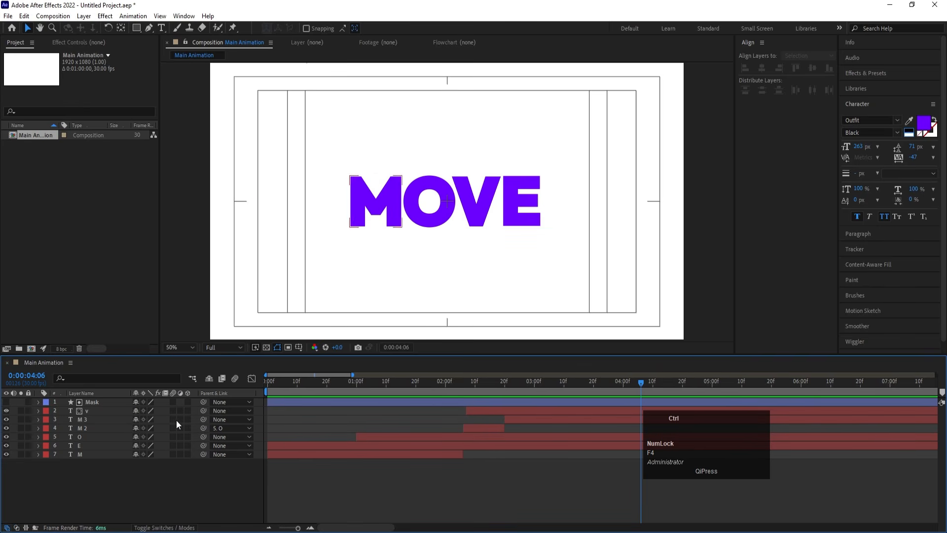
pyautogui.click(173, 412)
pyautogui.click(265, 381)
pyautogui.press('space')
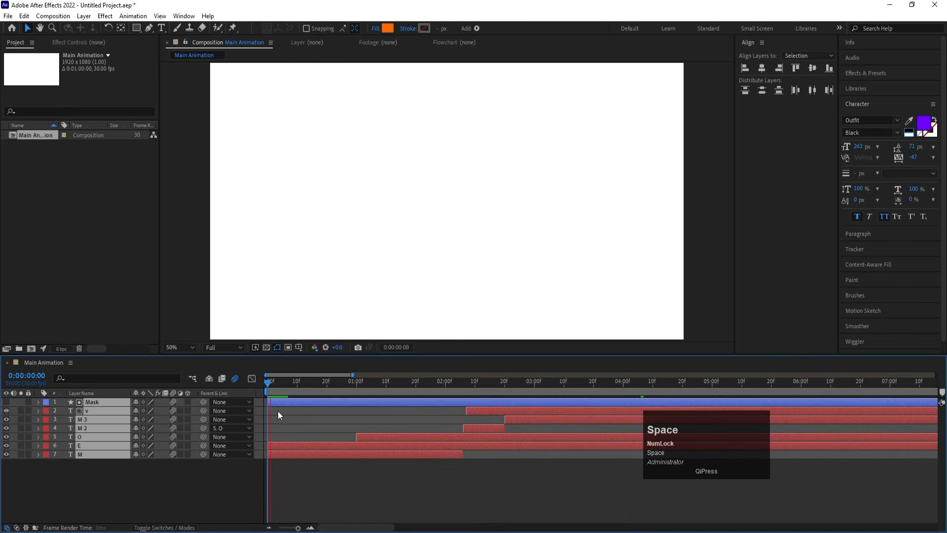
pyautogui.press('-')
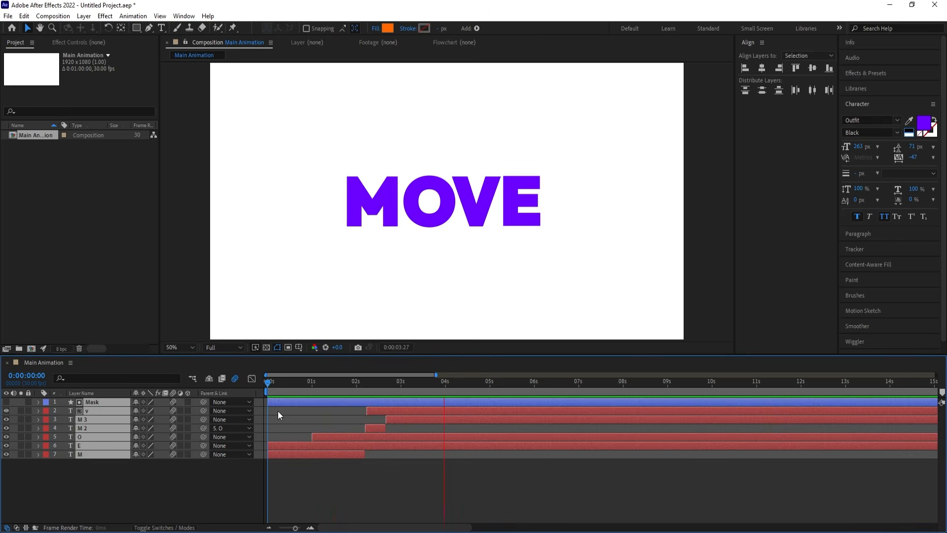
pyautogui.press('space')
# - Change the letter E's fill color to black
pyautogui.click(191, 507)
pyautogui.press('v')
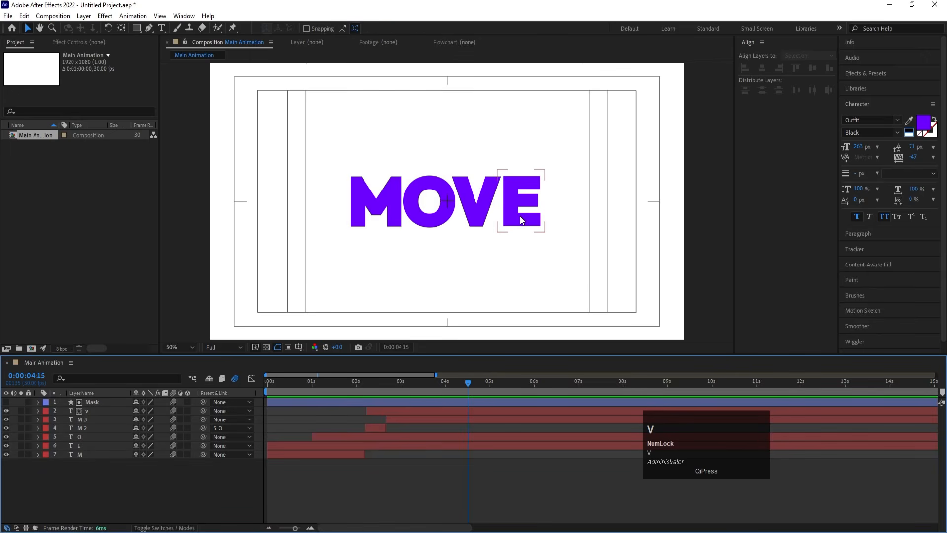
pyautogui.click(522, 220)
pyautogui.click(909, 131)
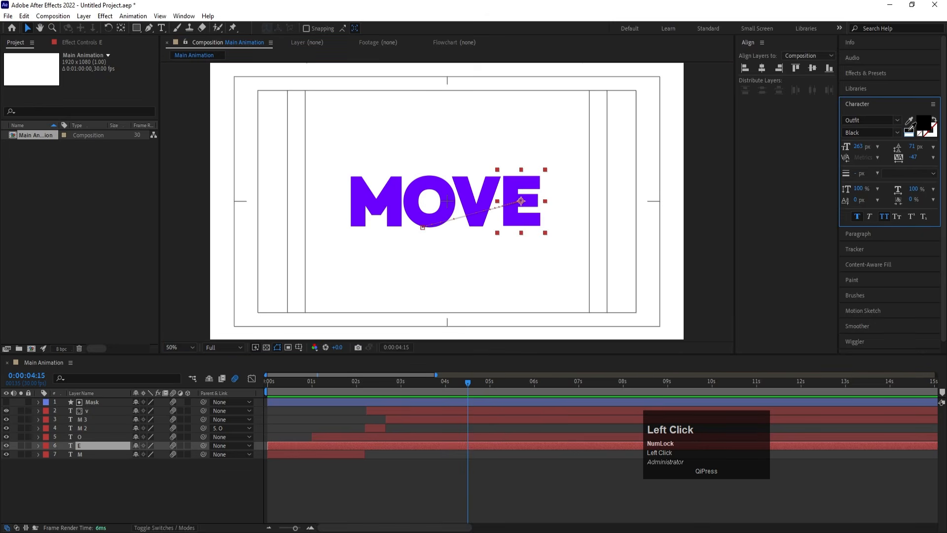
pyautogui.click(282, 481)
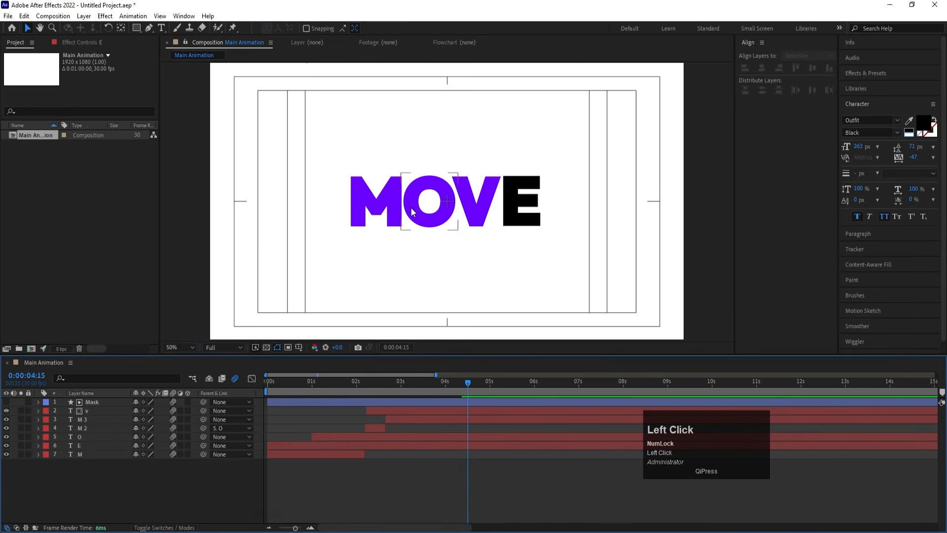
# - Preview the full animation from the start with the black E and motion blur
pyautogui.moveTo(303, 382); pyautogui.dragTo(219, 377)
pyautogui.press('space')
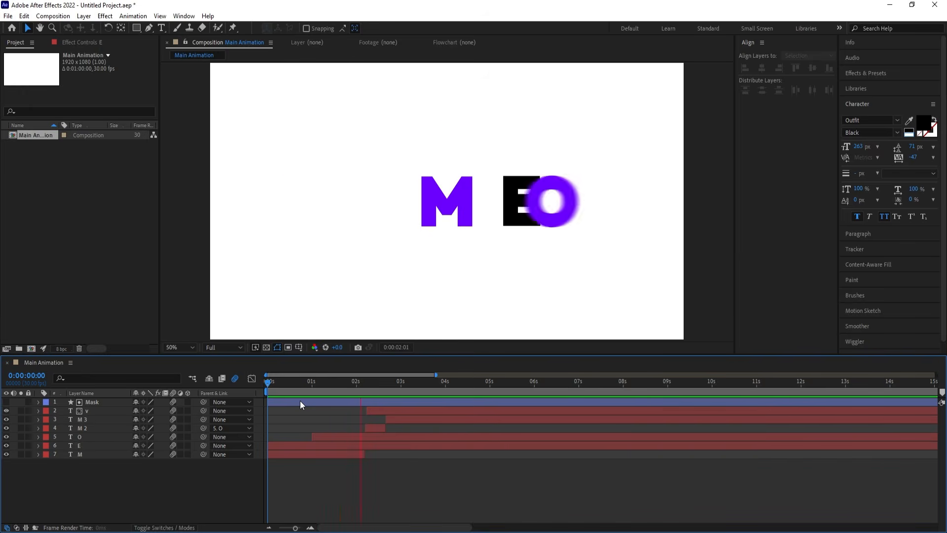
pyautogui.press('space')
pyautogui.press('space')
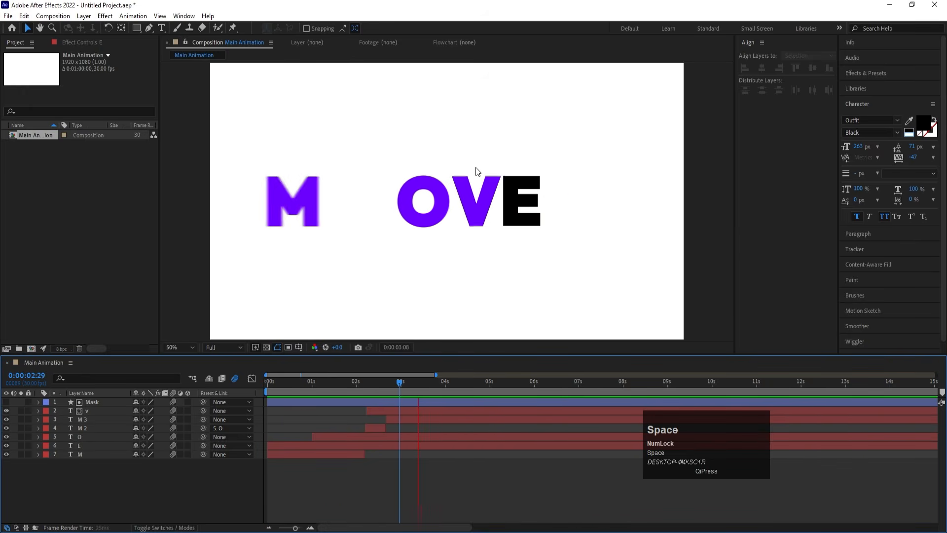
pyautogui.press('space')
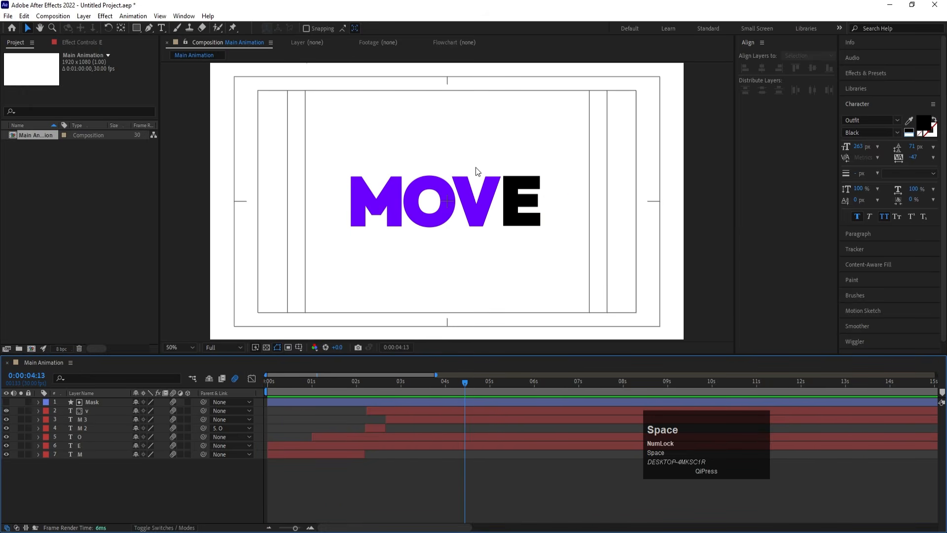
# - Pre-compose all the layers into a new composition named Animation
pyautogui.moveTo(117, 487); pyautogui.dragTo(102, 392)
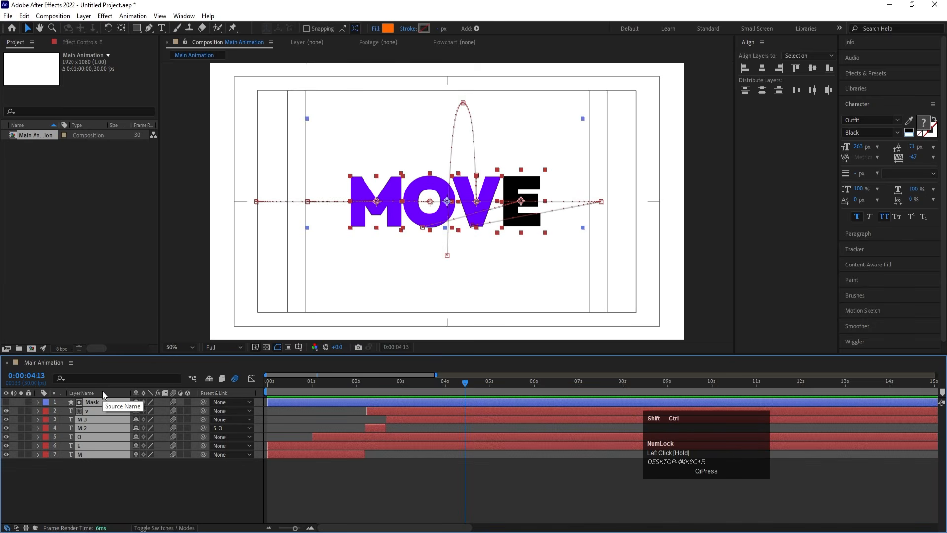
pyautogui.hotkey('ctrl', 'shift', 'c')
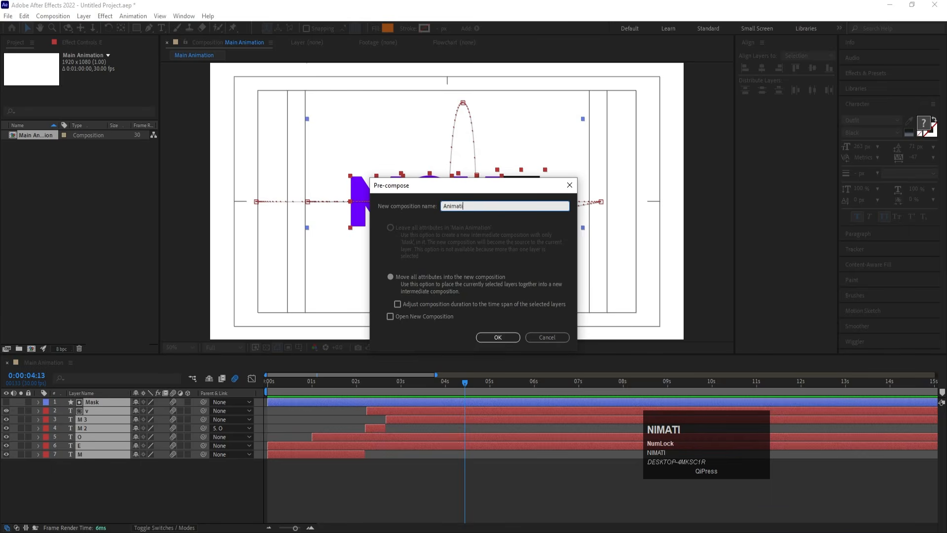
pyautogui.press('Return')
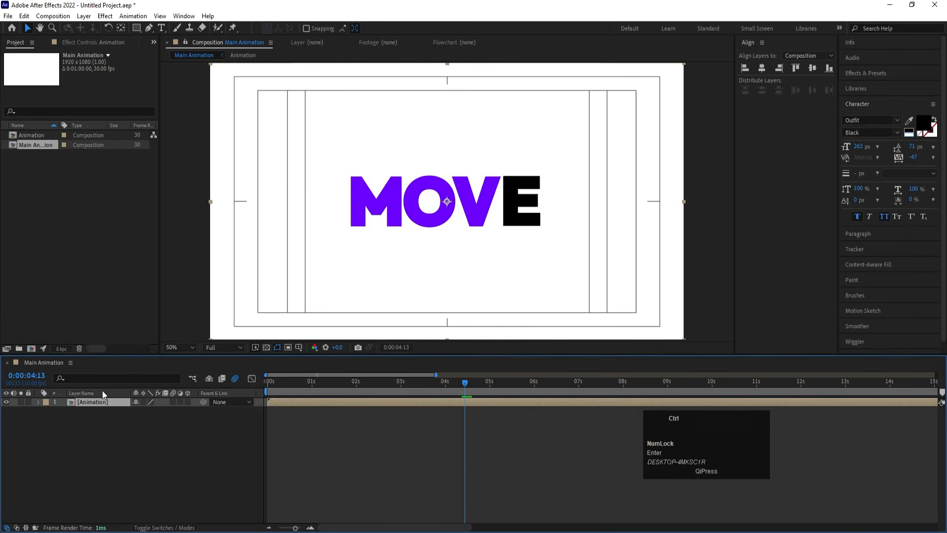
# - Duplicate the Animation layer and flip the copy vertically by unlinking its Scale and setting the Y value to -100
pyautogui.hotkey('ctrl', 'd')
pyautogui.press('s')
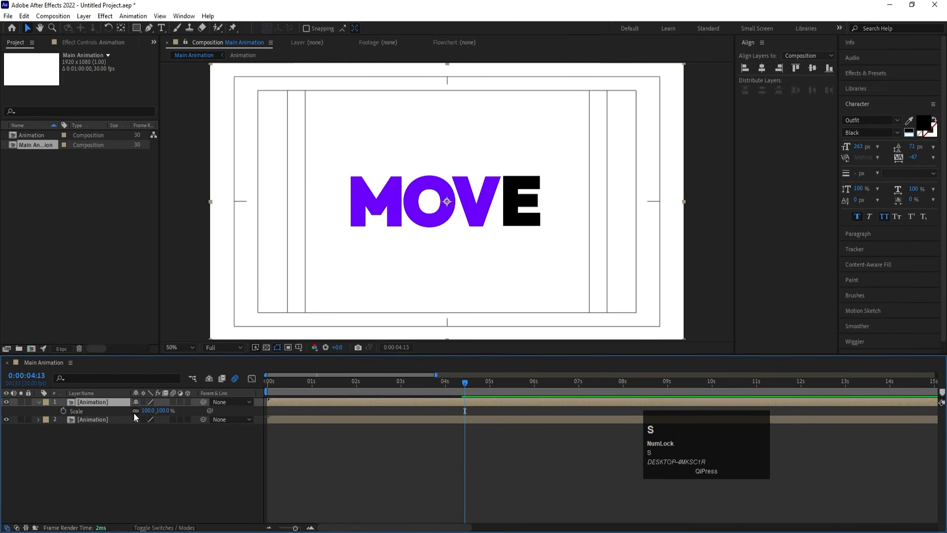
pyautogui.click(135, 411)
pyautogui.click(163, 410)
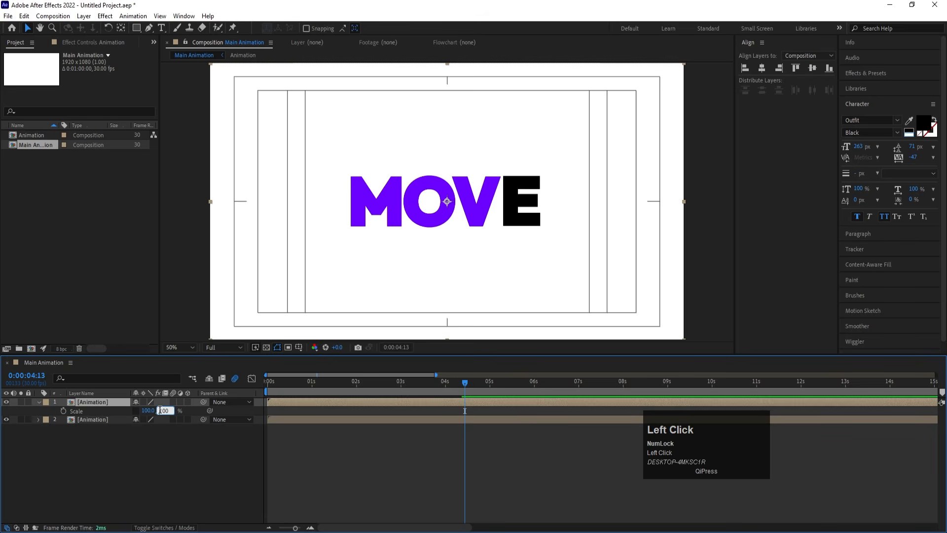
pyautogui.write('-100')
pyautogui.press('Return')
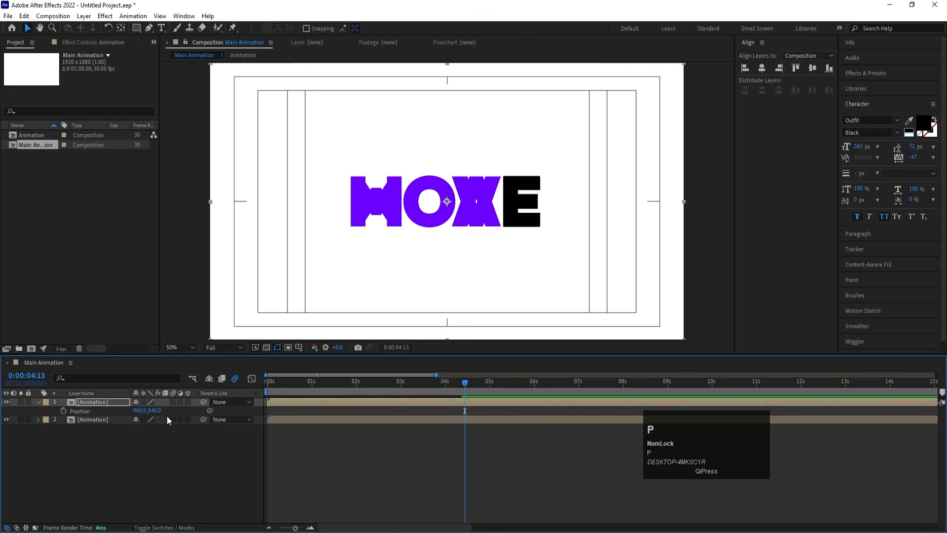
# - Move the flipped copy directly below the original at Position 960.0, 730.0, and preview the mirrored animation from the start
pyautogui.moveTo(156, 412); pyautogui.dragTo(228, 432)
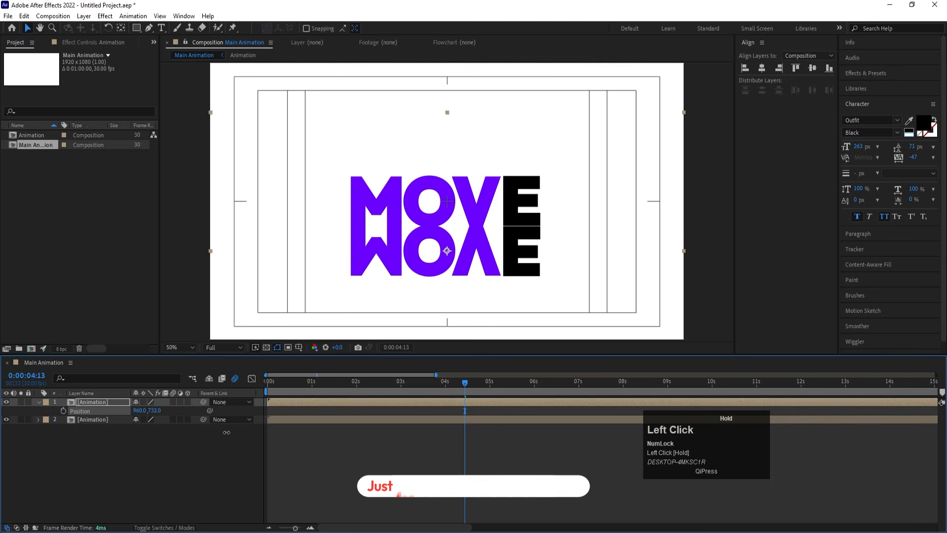
pyautogui.moveTo(227, 432); pyautogui.dragTo(227, 430)
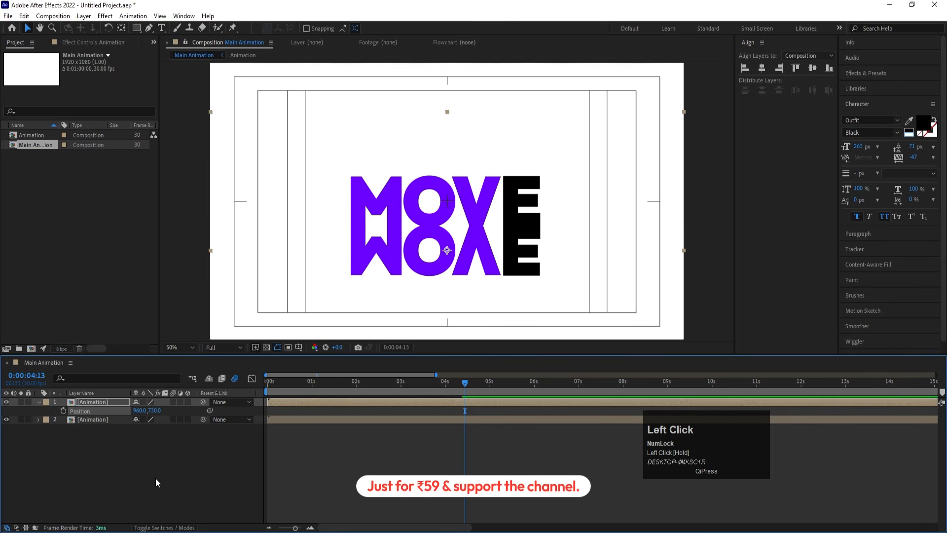
pyautogui.click(156, 479)
pyautogui.click(263, 381)
pyautogui.press('space')
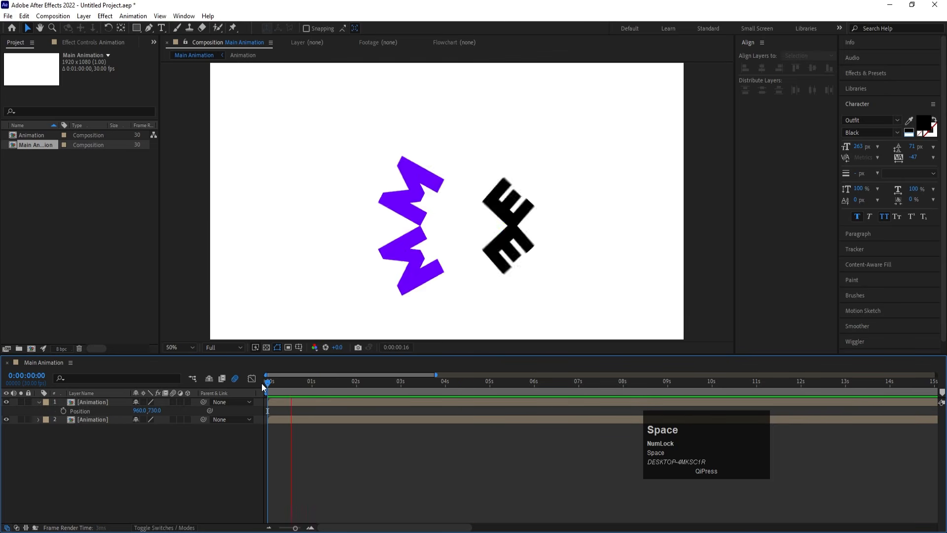
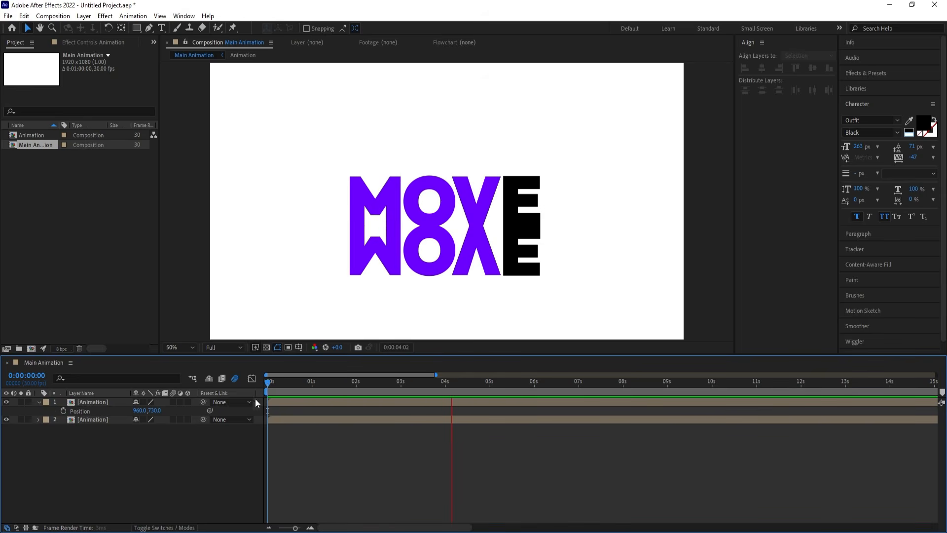
# - Set the Opacity of the flipped Animation copy to 20%
pyautogui.click(161, 468)
pyautogui.click(122, 402)
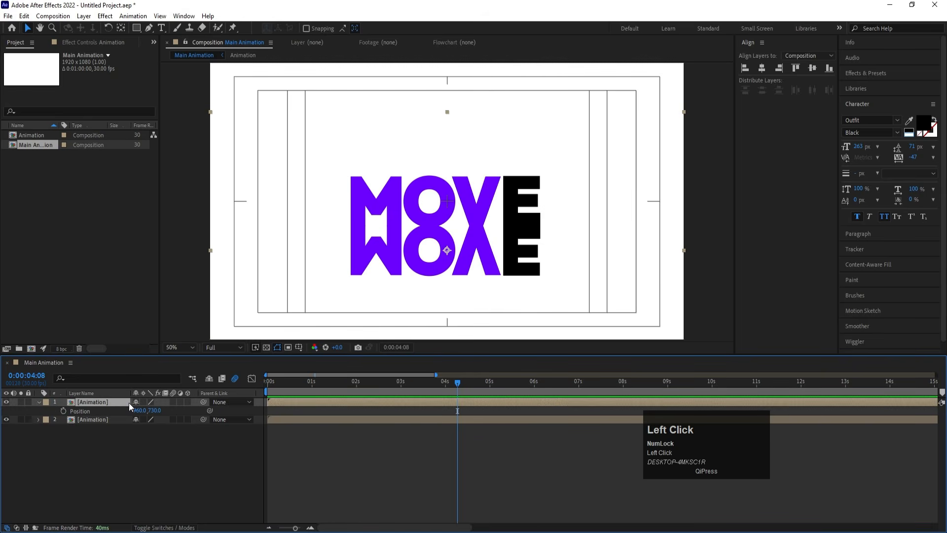
pyautogui.press('t')
pyautogui.press('Return')
pyautogui.click(137, 415)
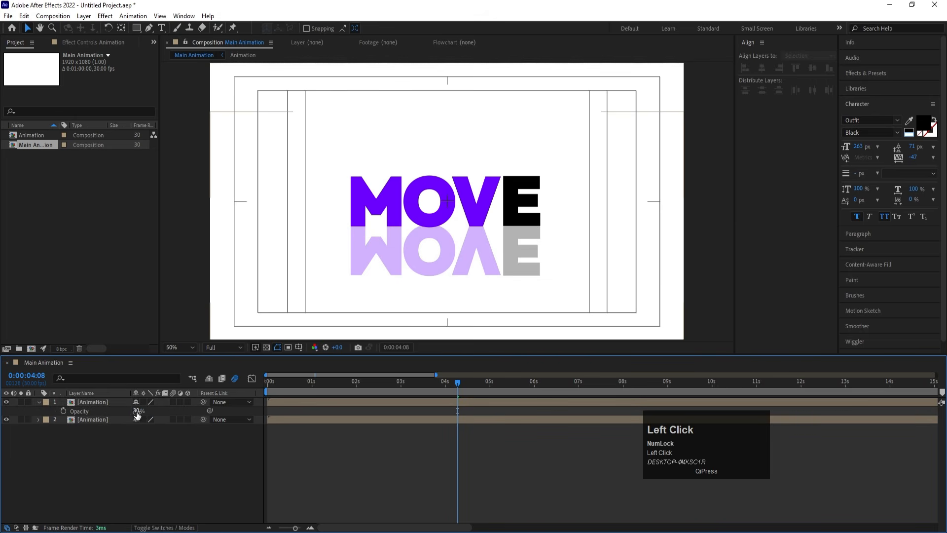
pyautogui.write('20')
pyautogui.press('Return')
# - Mask the flipped copy with a wide rectangle that keeps the upper part of the reflection, and set Mask Feather to 171 pixels
pyautogui.click(104, 408)
pyautogui.click(99, 403)
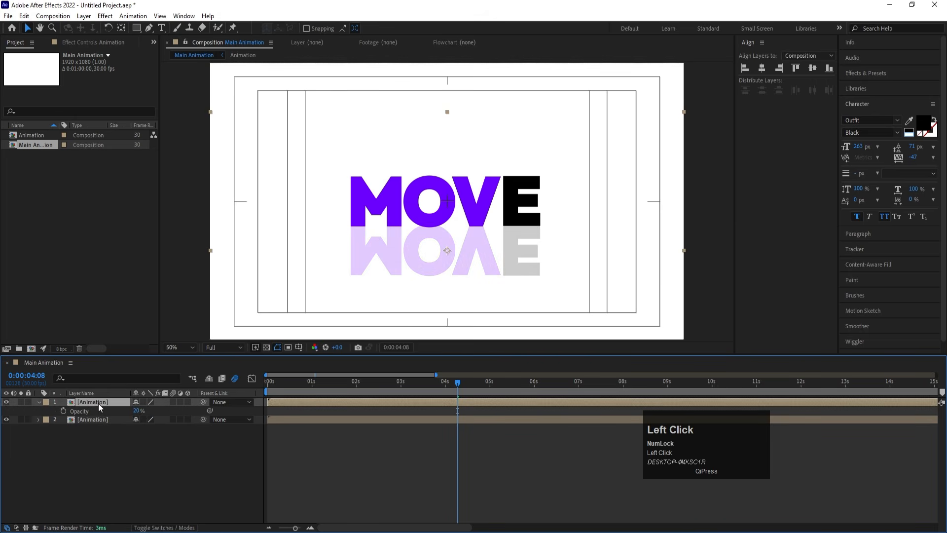
pyautogui.click(137, 29)
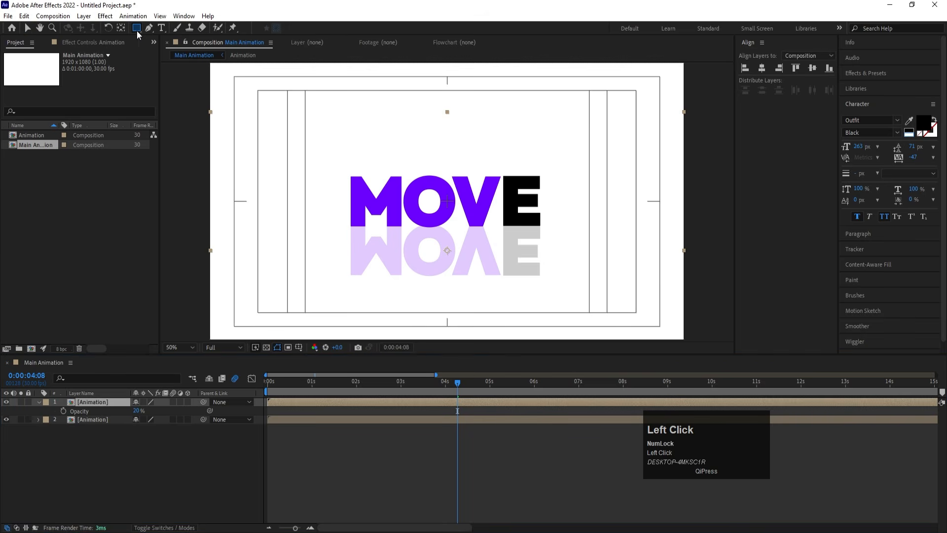
pyautogui.moveTo(241, 145)
pyautogui.mouseDown()
pyautogui.moveTo(582, 219)
pyautogui.moveTo(642, 249)
pyautogui.mouseUp()
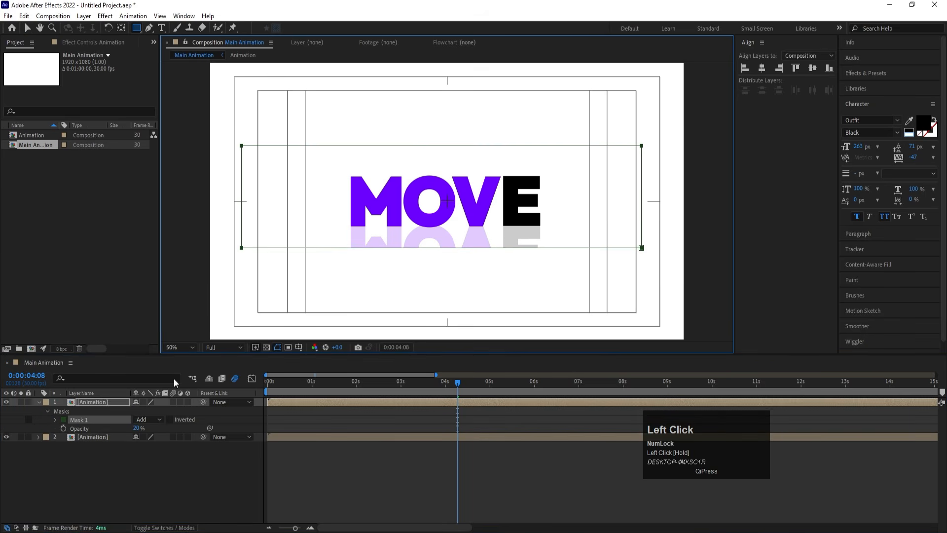
pyautogui.click(55, 419)
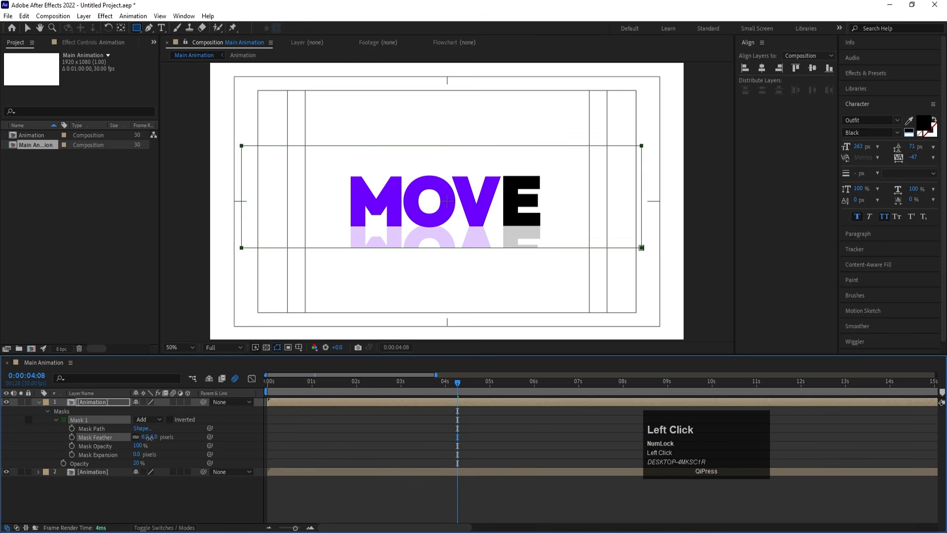
pyautogui.moveTo(149, 438); pyautogui.dragTo(349, 431)
pyautogui.click(349, 431)
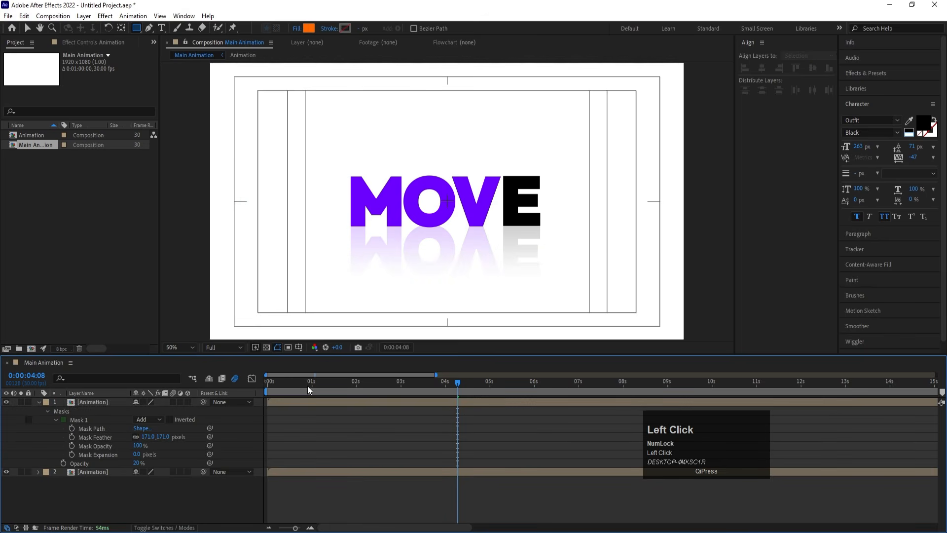
# - Preview the animation from the start with the faded reflection
pyautogui.press('Home')
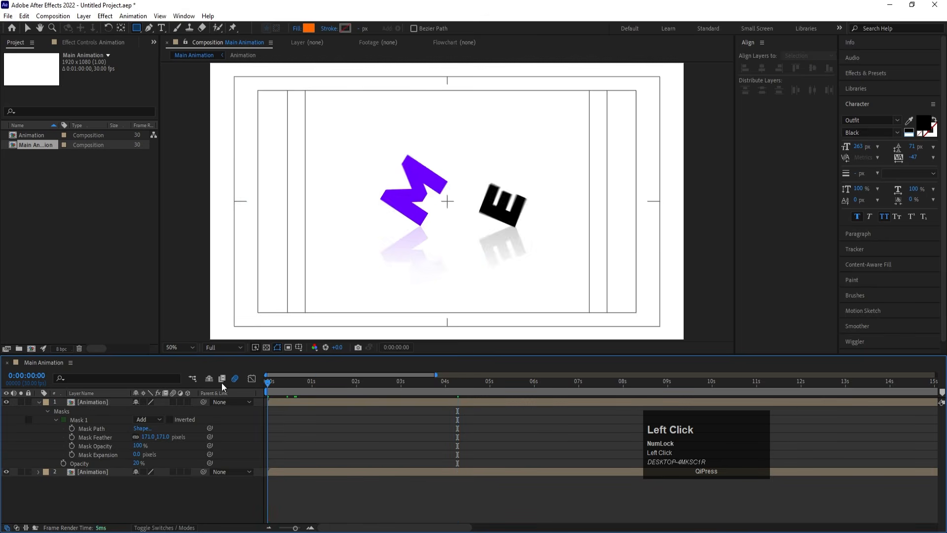
pyautogui.press('space')
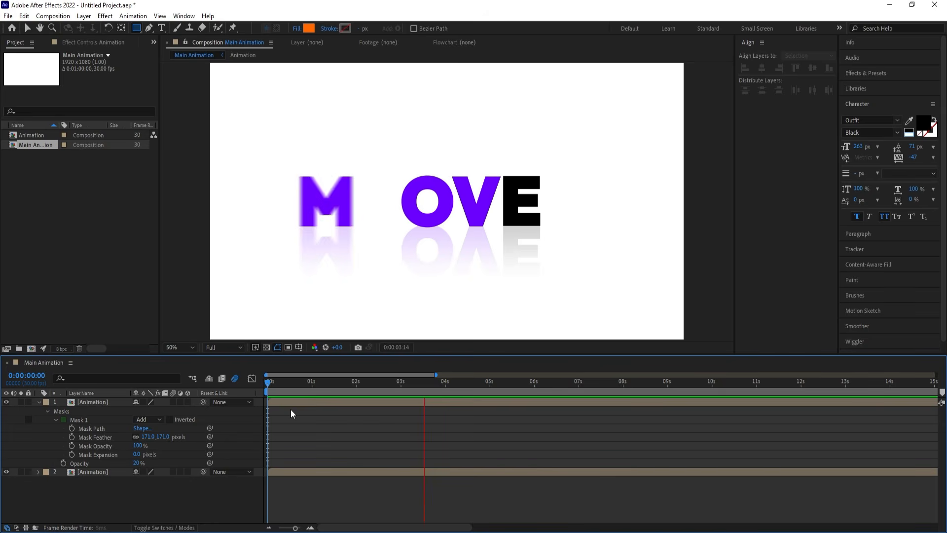
pyautogui.press('space')
pyautogui.click(266, 382)
pyautogui.press('space')
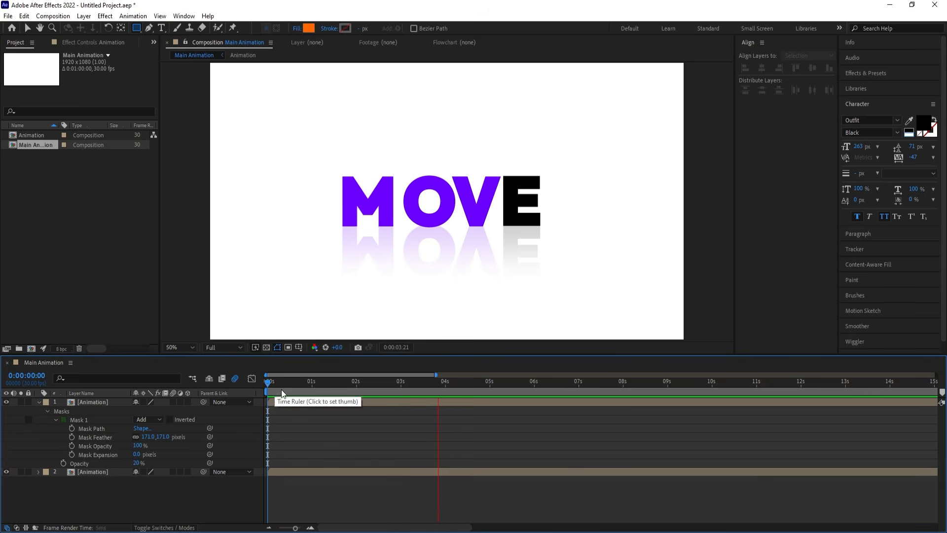
pyautogui.press('space')
# - Nudge the flipped copy vertically to line it up with the base of the original word, and preview the animation from the start
pyautogui.click(300, 403)
pyautogui.press('Num_Lock')
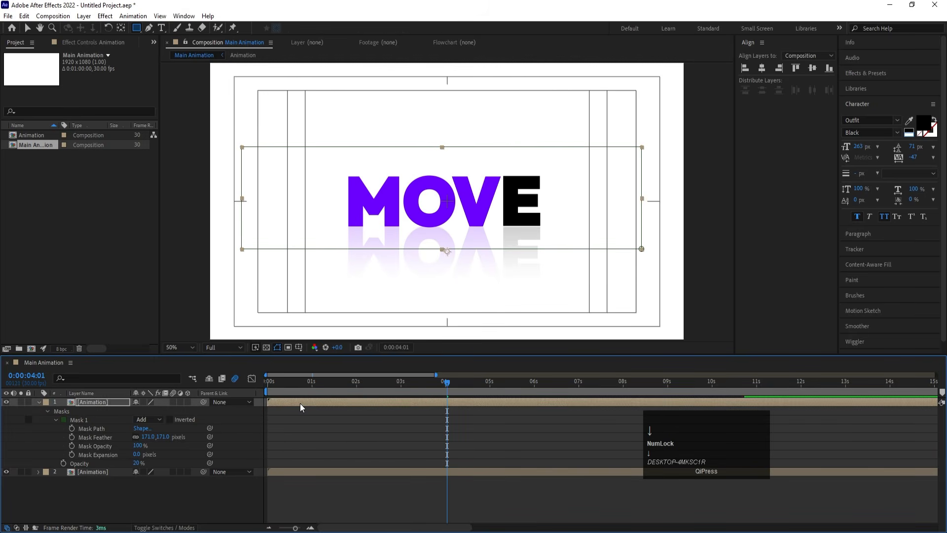
pyautogui.press('Up')
pyautogui.press('Up')
pyautogui.press('Up')
pyautogui.press('Up')
pyautogui.press('Up')
pyautogui.press('Up')
pyautogui.press('Up')
pyautogui.press('Up')
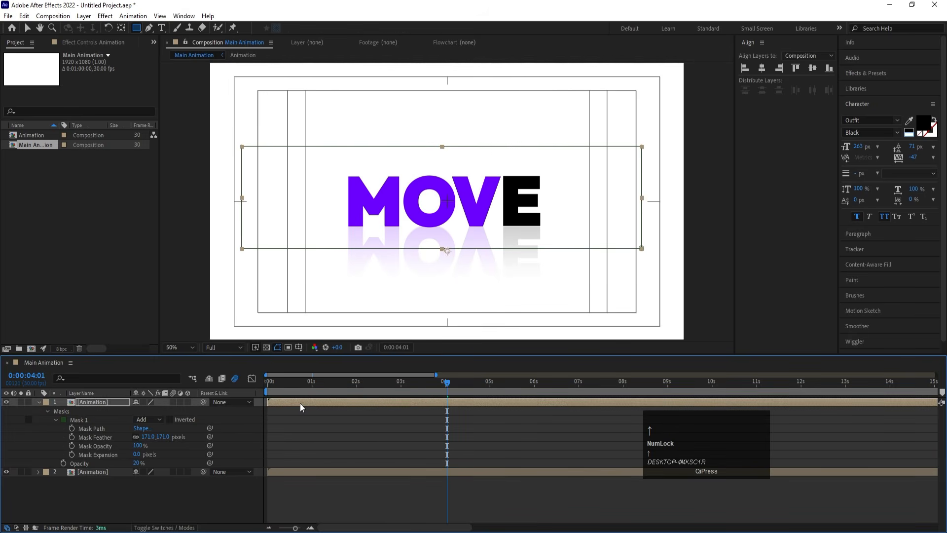
pyautogui.press('Down')
pyautogui.press('Down')
pyautogui.click(335, 418)
pyautogui.press('space')
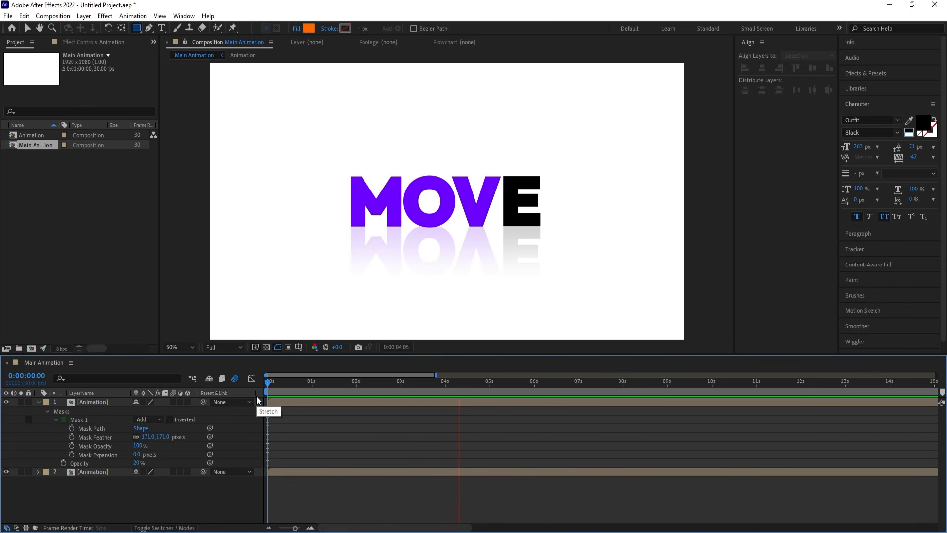
pyautogui.press('space')
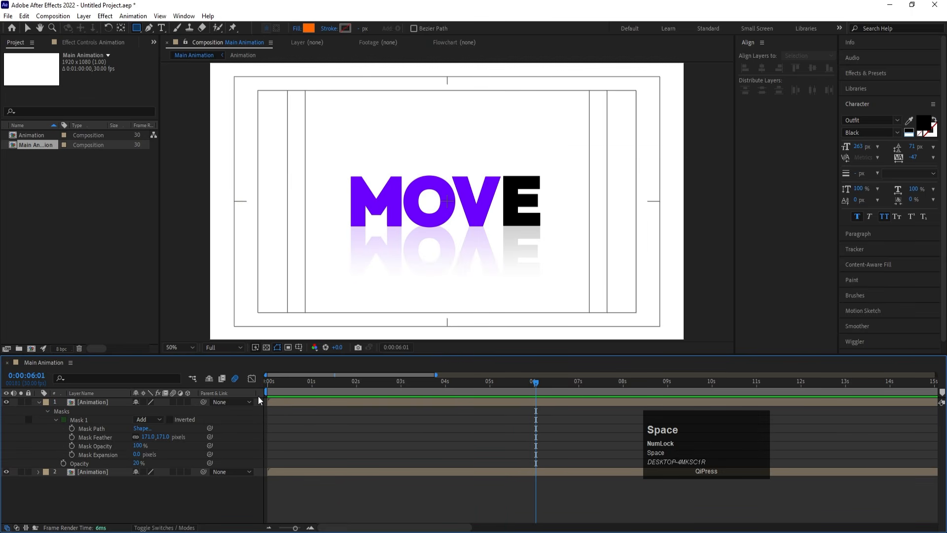
pyautogui.click(541, 495)
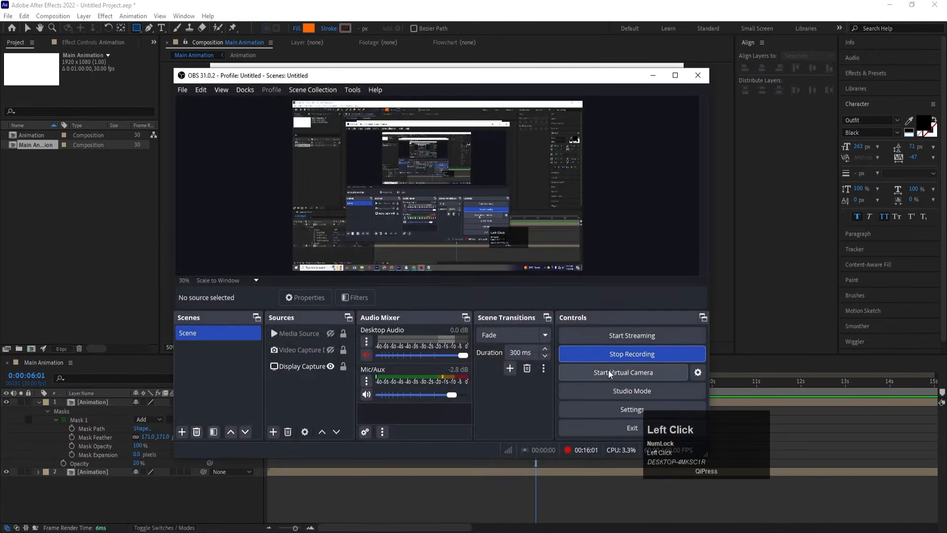
pyautogui.click(604, 351)
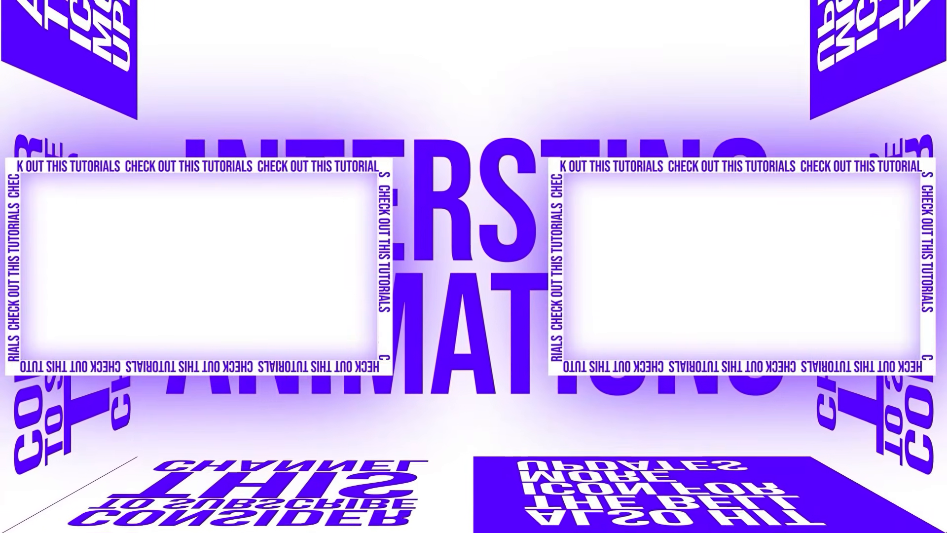